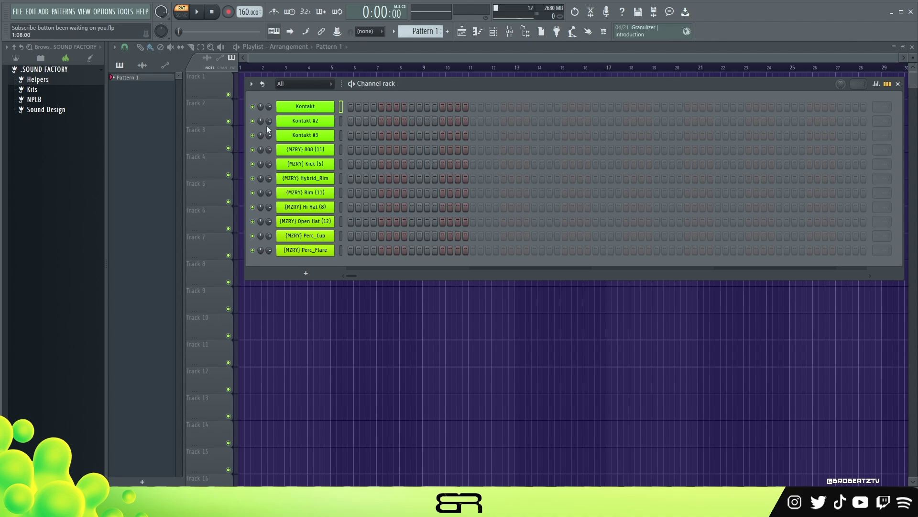
# - Load the G Minor file from the Midi Scales v1 helpers into the channel rack as a scale guide
pyautogui.click(47, 81)
pyautogui.click(56, 100)
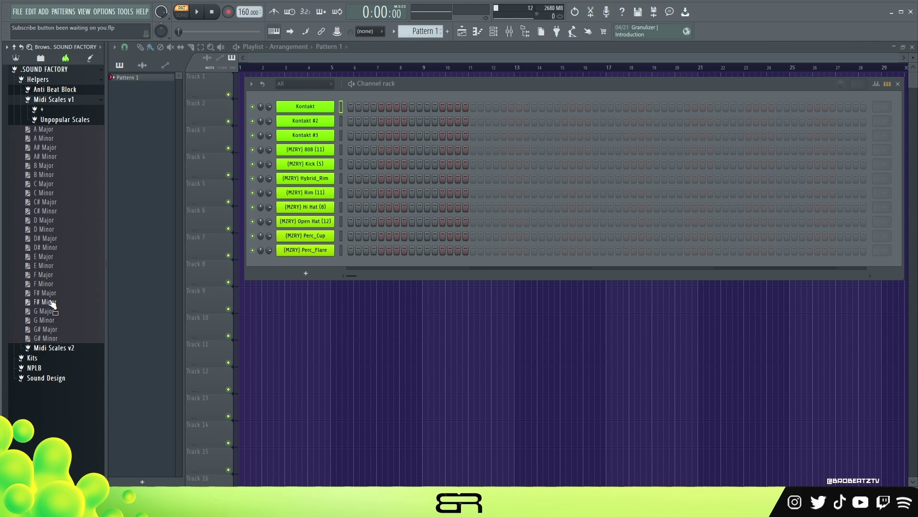
pyautogui.moveTo(42, 326); pyautogui.dragTo(346, 106)
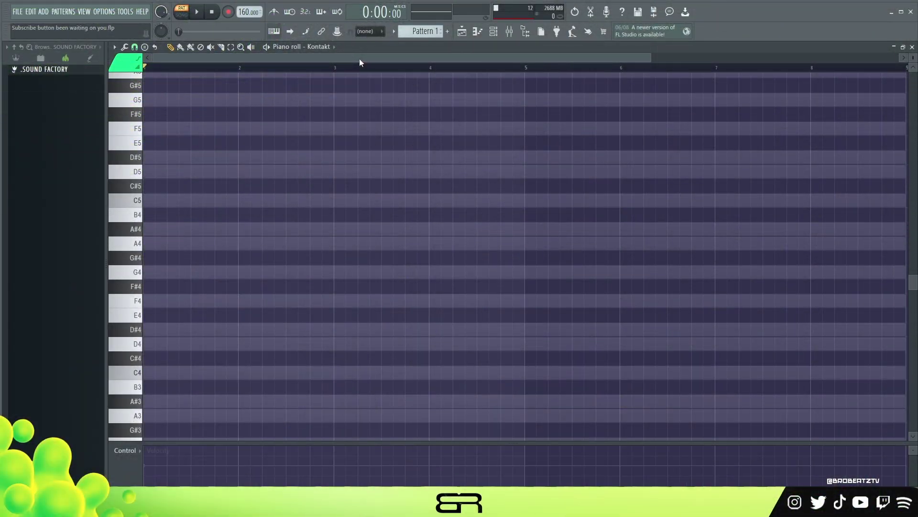
# - Place a G4 note at the start of the first Kontakt channel's piano roll
pyautogui.press('F6')
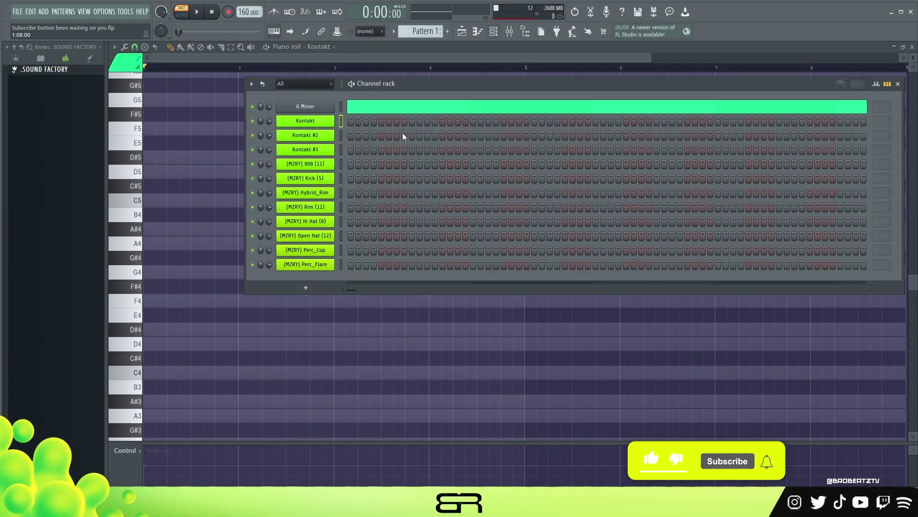
pyautogui.click(312, 126)
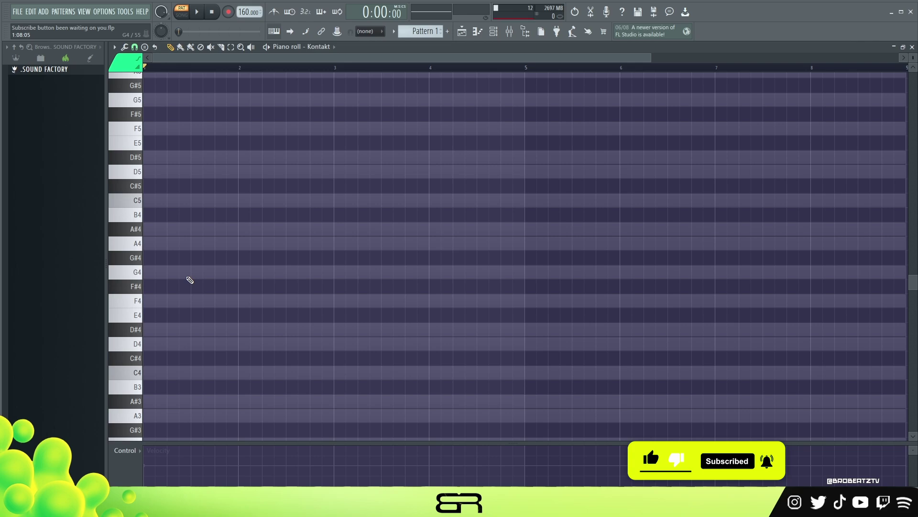
pyautogui.click(188, 276)
pyautogui.moveTo(150, 276); pyautogui.dragTo(146, 276)
pyautogui.keyDown('ctrl'); pyautogui.click(233, 269); pyautogui.keyUp('ctrl')
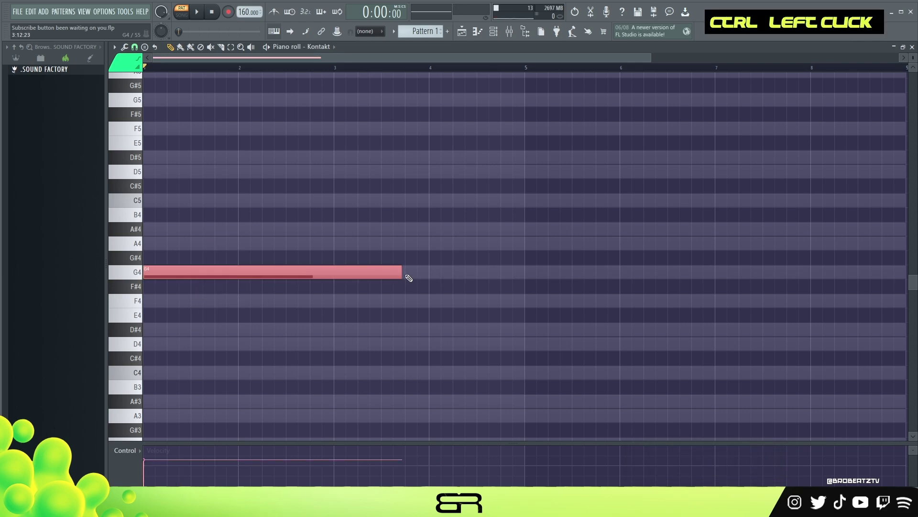
# - Shorten the G4 note to about one bar and stack copies above it on A#4, D5 and F5
pyautogui.moveTo(406, 275); pyautogui.dragTo(235, 273)
pyautogui.moveTo(176, 272); pyautogui.dragTo(173, 167)
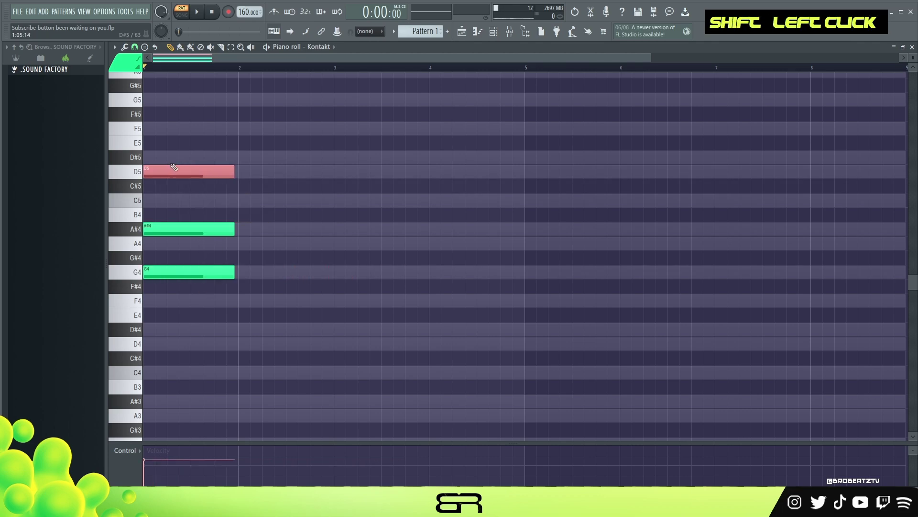
pyautogui.moveTo(178, 173); pyautogui.dragTo(158, 122)
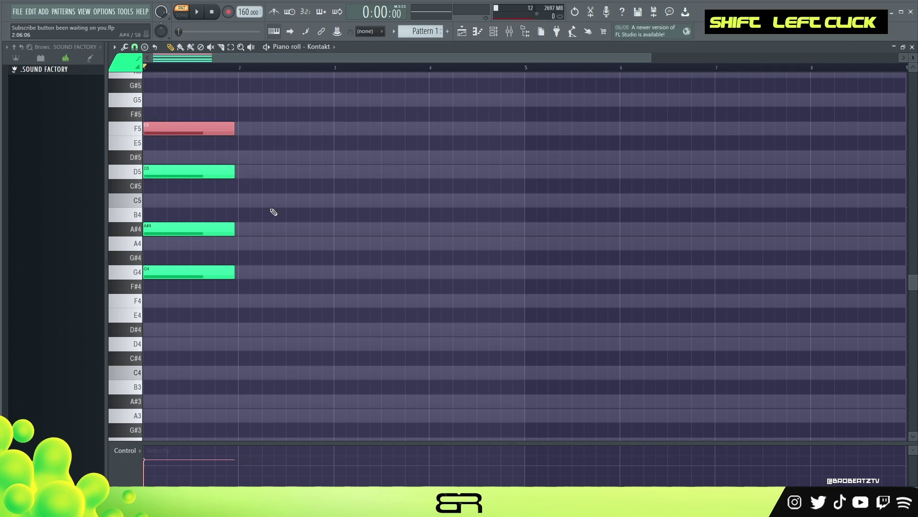
# - Lower the D5 and F5 notes by one octave and shift both to the start of bar 2
pyautogui.moveTo(242, 122); pyautogui.dragTo(182, 201)
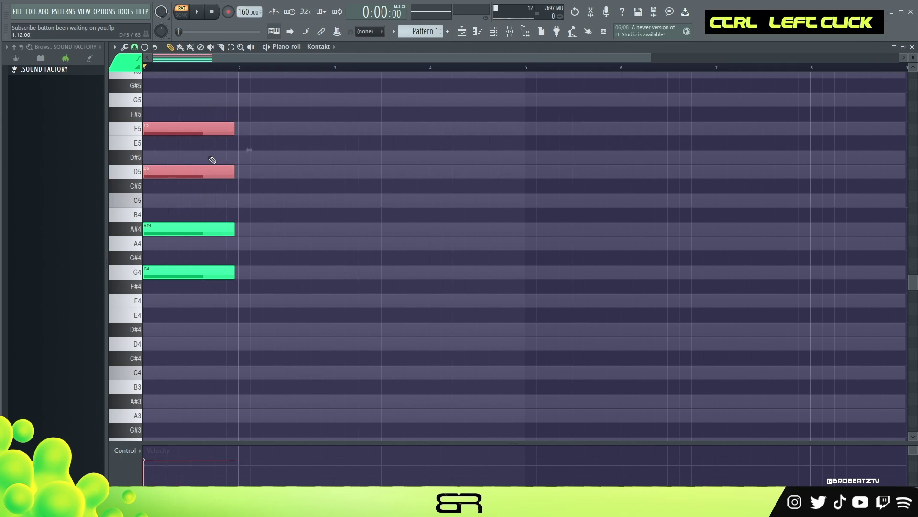
pyautogui.hotkey('ctrl', 'Down')
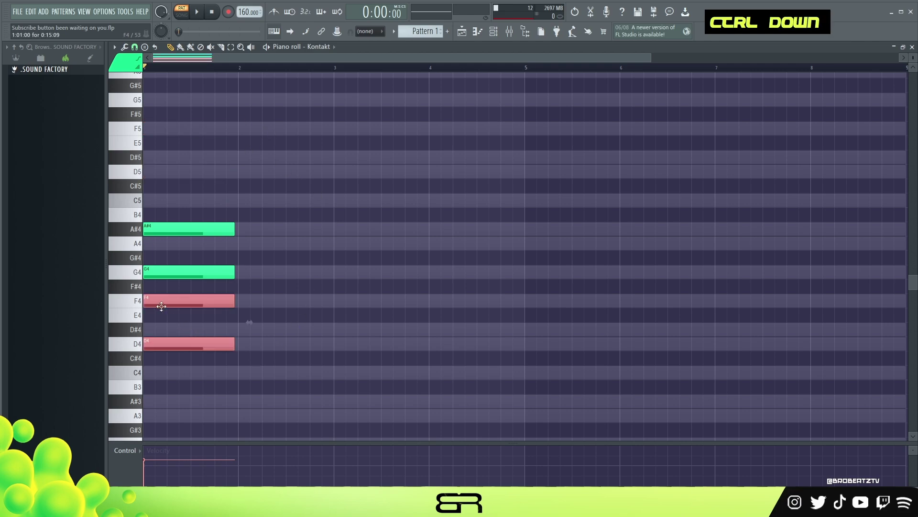
pyautogui.hotkey('shift', 'Right')
pyautogui.hotkey('shift', 'Right')
pyautogui.hotkey('shift', 'Right')
pyautogui.hotkey('shift', 'Right')
pyautogui.rightClick(285, 278)
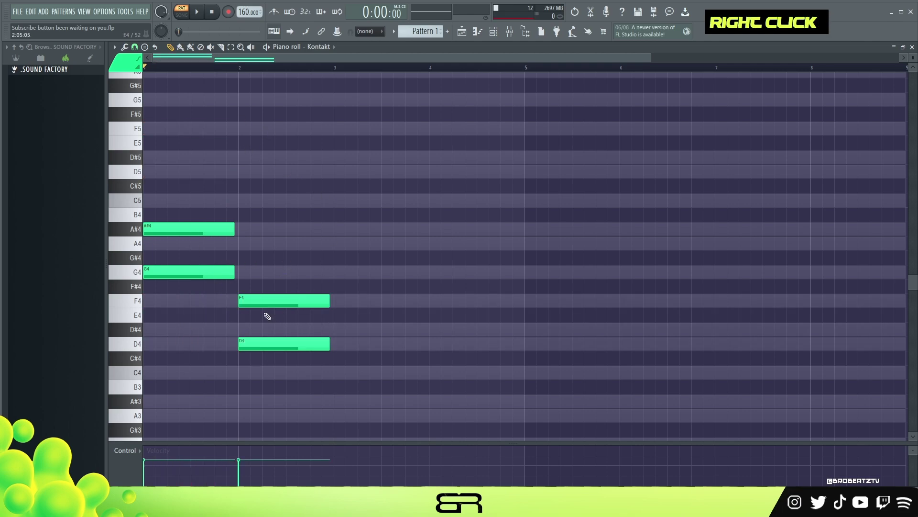
# - Spread the notes one per bar, with A#4 in bar 2, D4 in bar 3 and F4 in bar 4
pyautogui.moveTo(267, 340); pyautogui.dragTo(352, 340)
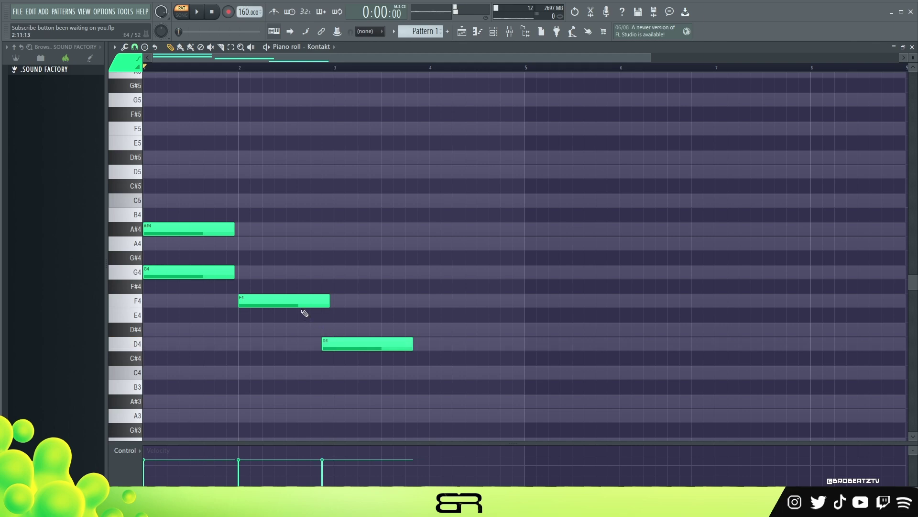
pyautogui.moveTo(299, 305); pyautogui.dragTo(491, 304)
pyautogui.click(380, 358)
pyautogui.rightClick(378, 354)
pyautogui.moveTo(204, 228); pyautogui.dragTo(298, 229)
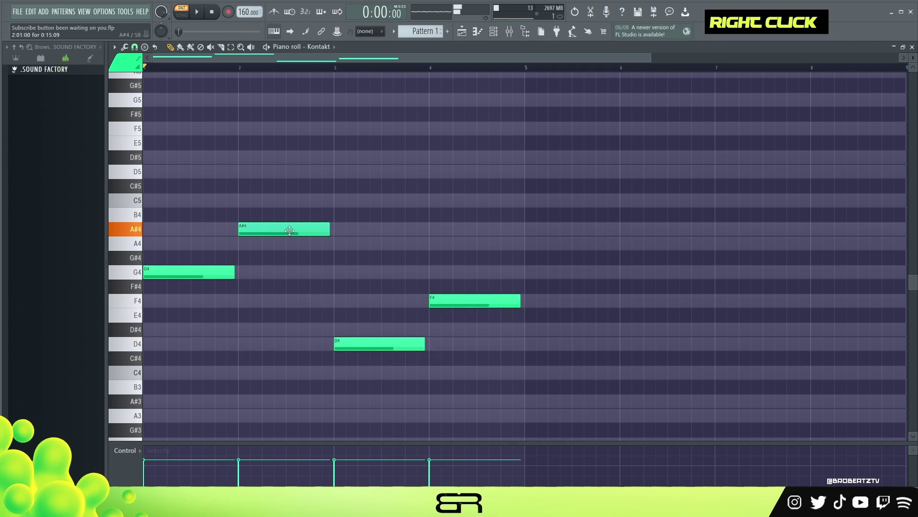
# - Move the F4 note to bar 3 and the D4 note to G4 in bar 4
pyautogui.keyDown('alt'); pyautogui.rightClick(386, 344); pyautogui.keyUp('alt')
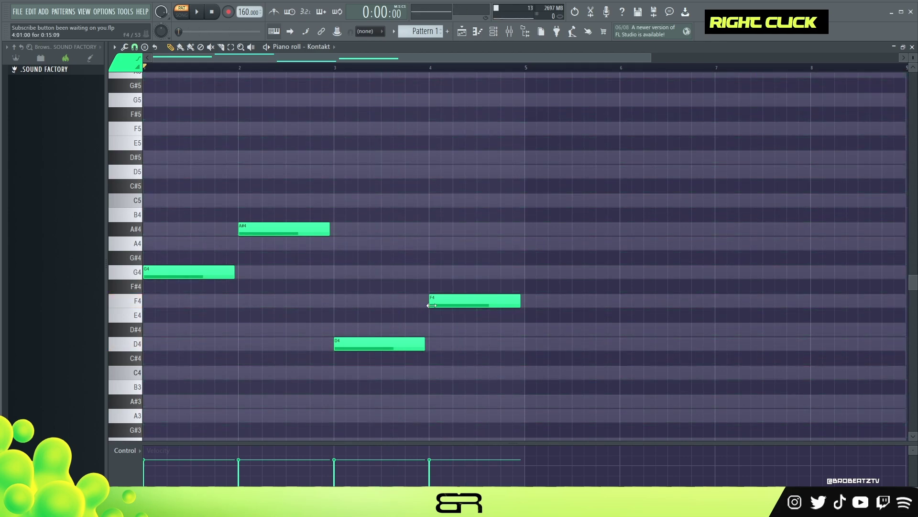
pyautogui.moveTo(459, 301); pyautogui.dragTo(363, 302)
pyautogui.moveTo(359, 343); pyautogui.dragTo(448, 271)
# - Delete the G4 note in bar 4 and stretch the F4 note across bars 3 and 4
pyautogui.keyDown('alt'); pyautogui.rightClick(451, 272); pyautogui.keyUp('alt')
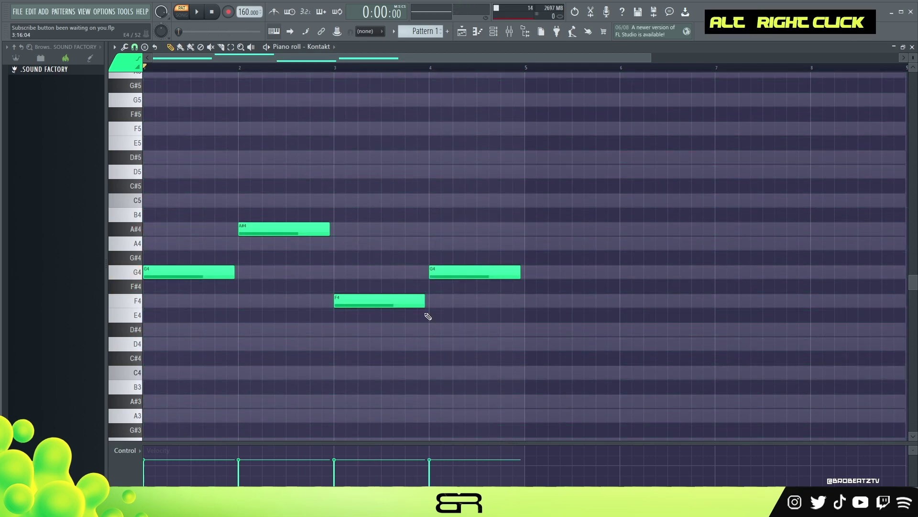
pyautogui.rightClick(448, 271)
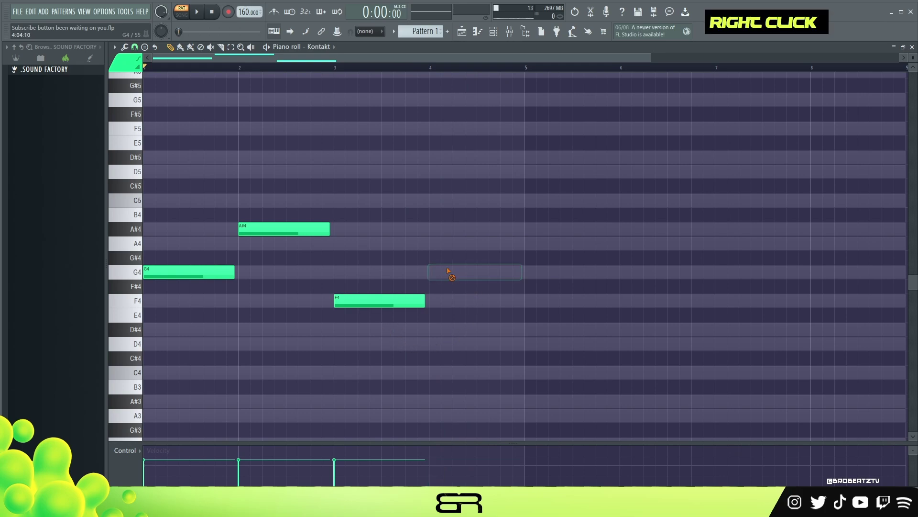
pyautogui.moveTo(425, 302); pyautogui.dragTo(522, 319)
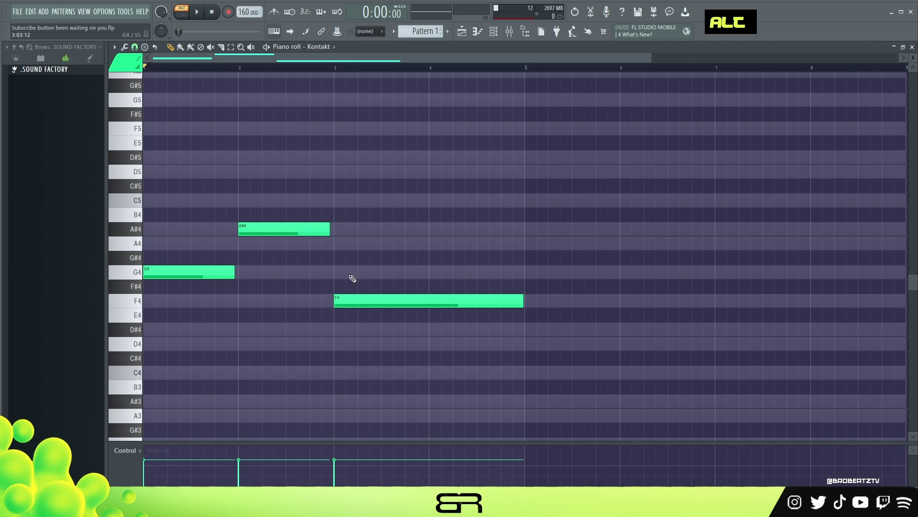
pyautogui.moveTo(512, 349); pyautogui.dragTo(172, 195)
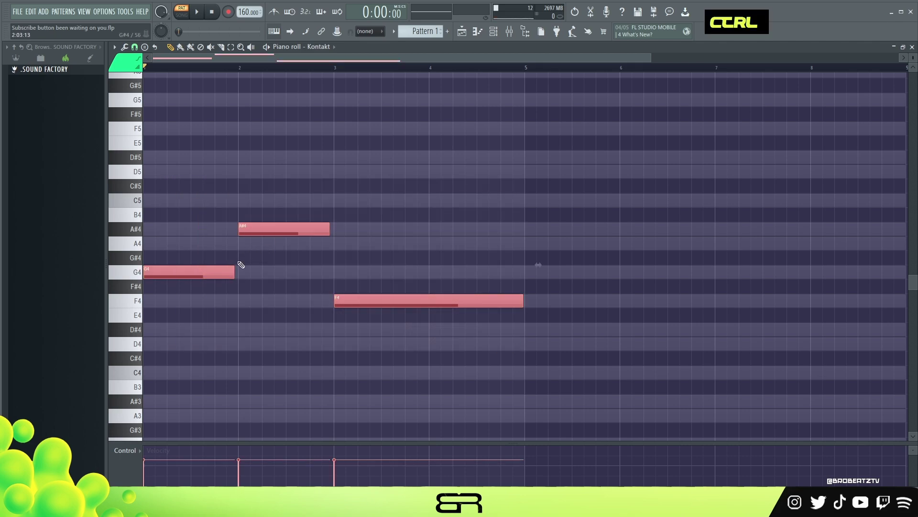
pyautogui.rightClick(428, 256)
pyautogui.moveTo(534, 179); pyautogui.dragTo(173, 335)
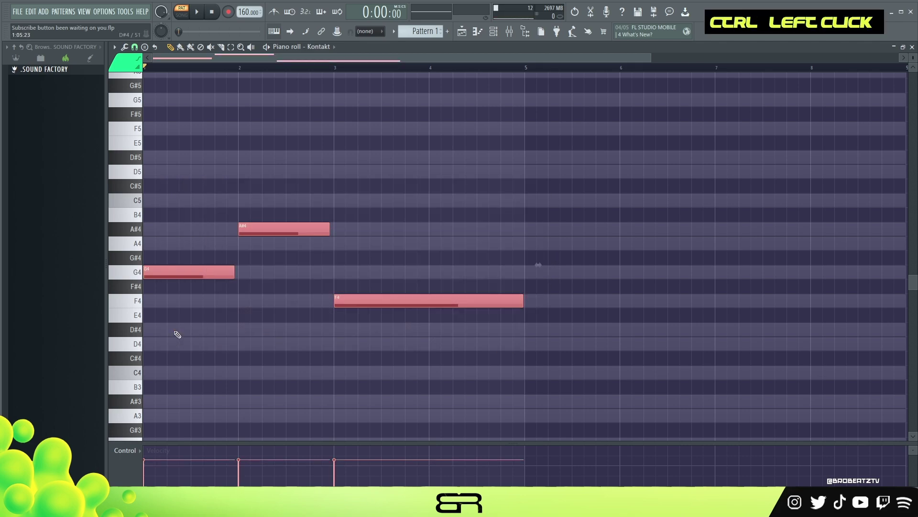
pyautogui.moveTo(533, 179); pyautogui.dragTo(172, 335)
pyautogui.rightClick(285, 242)
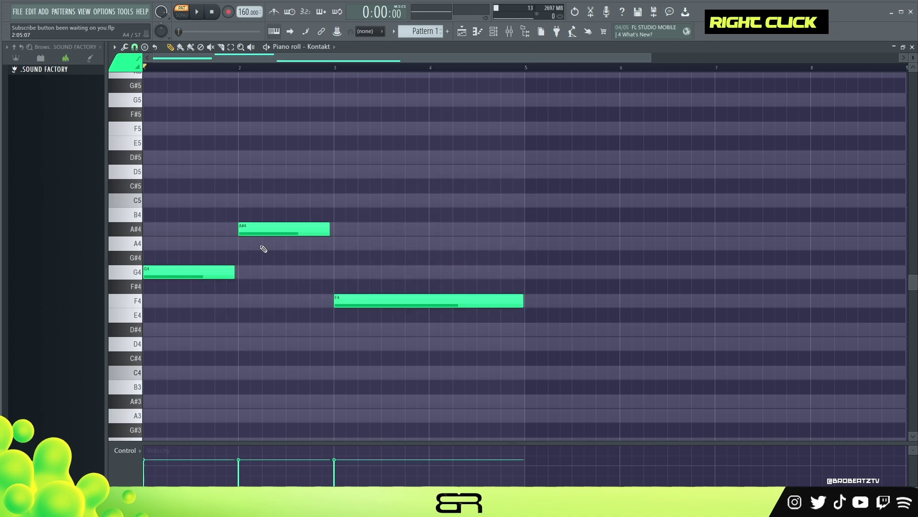
pyautogui.keyDown('ctrl'); pyautogui.click(189, 274); pyautogui.keyUp('ctrl')
pyautogui.keyDown('ctrl'); pyautogui.click(283, 223); pyautogui.keyUp('ctrl')
pyautogui.keyDown('ctrl'); pyautogui.click(396, 304); pyautogui.keyUp('ctrl')
pyautogui.rightClick(550, 308)
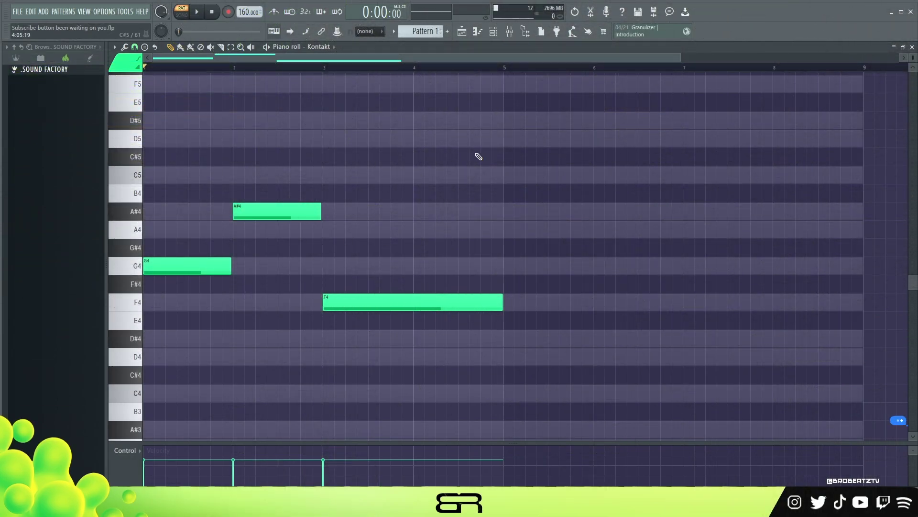
# - Stack A#4, D5 and F5 over the first G4 note, add D5 and F5 over the bar 2 A#4, and play the chords
pyautogui.keyDown('ctrl'); pyautogui.click(175, 263); pyautogui.keyUp('ctrl')
pyautogui.moveTo(175, 263); pyautogui.dragTo(176, 207)
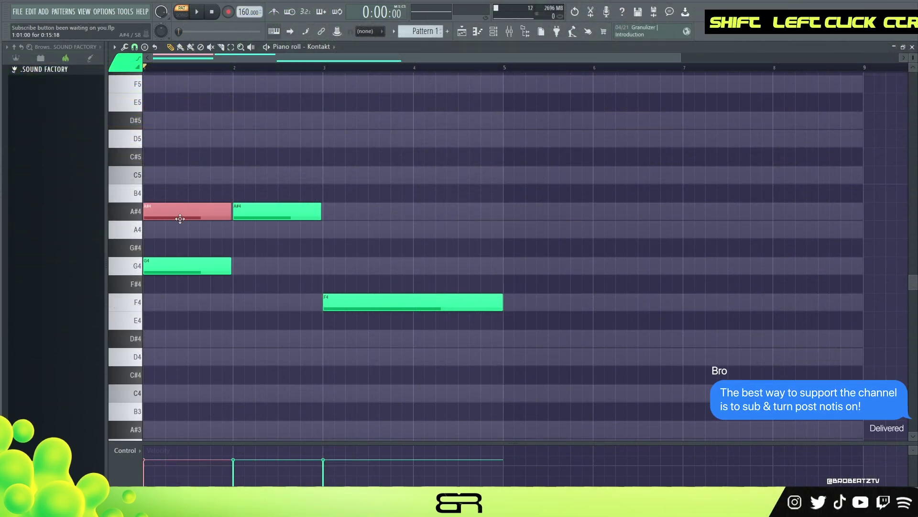
pyautogui.scroll(3, 175, 207)
pyautogui.moveTo(175, 262); pyautogui.dragTo(157, 136)
pyautogui.moveTo(262, 239); pyautogui.dragTo(237, 146)
pyautogui.press('space')
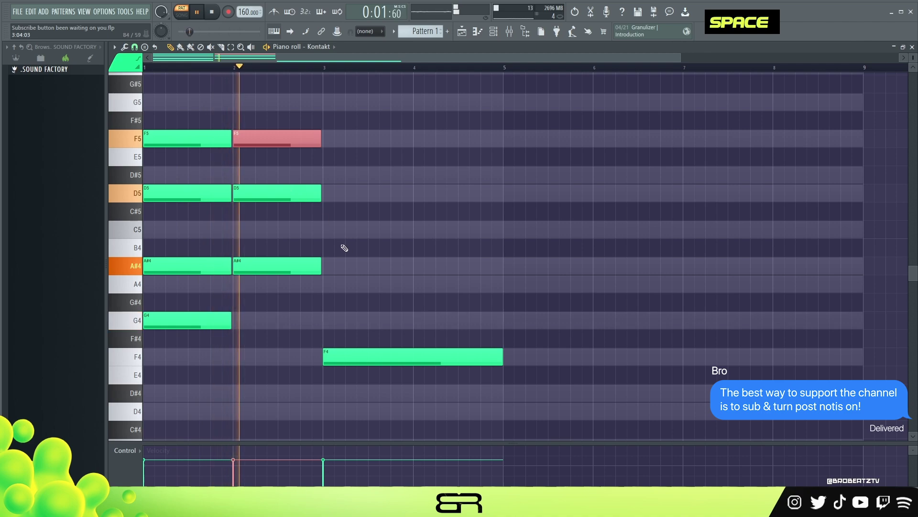
pyautogui.press('space')
# - Stack A4 and C5 over the long F4 note, trying and removing a D#5 on top, and play the chord
pyautogui.moveTo(354, 356); pyautogui.dragTo(341, 181)
pyautogui.press('space')
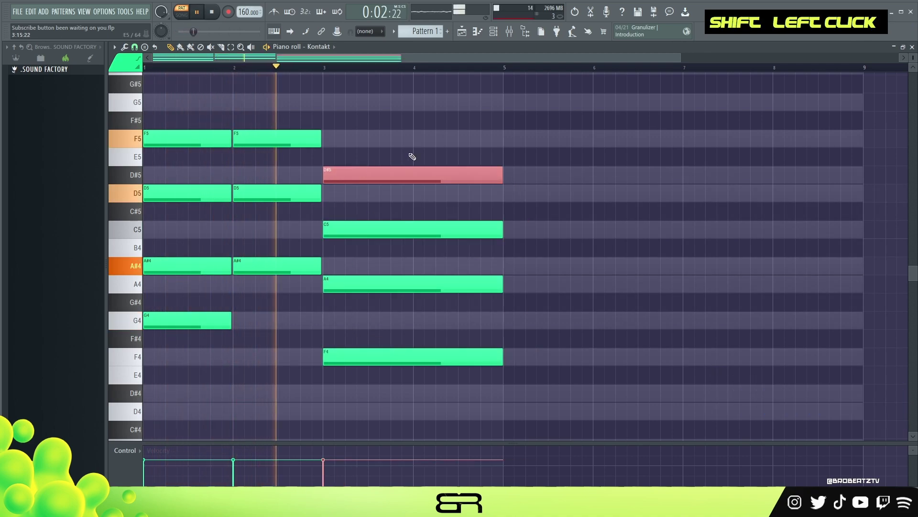
pyautogui.press('space')
pyautogui.rightClick(409, 178)
pyautogui.press('space')
pyautogui.click(300, 71)
pyautogui.press('space')
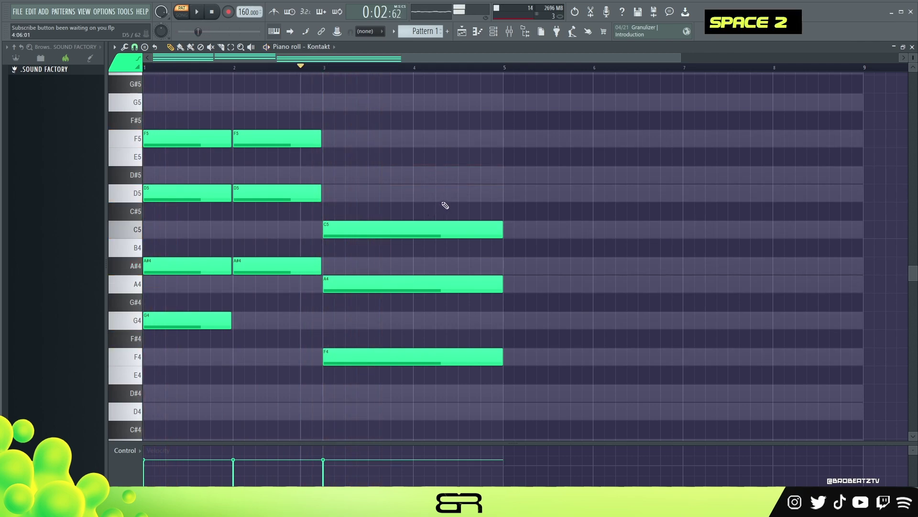
# - Duplicate the root notes of the three chords two octaves down as a G2, A#2 and F2 bass line
pyautogui.keyDown('ctrl'); pyautogui.click(206, 321); pyautogui.keyUp('ctrl')
pyautogui.keyDown('ctrl'); pyautogui.keyDown('shift'); pyautogui.click(276, 265); pyautogui.keyUp('shift'); pyautogui.keyUp('ctrl')
pyautogui.moveTo(367, 354); pyautogui.dragTo(379, 375)
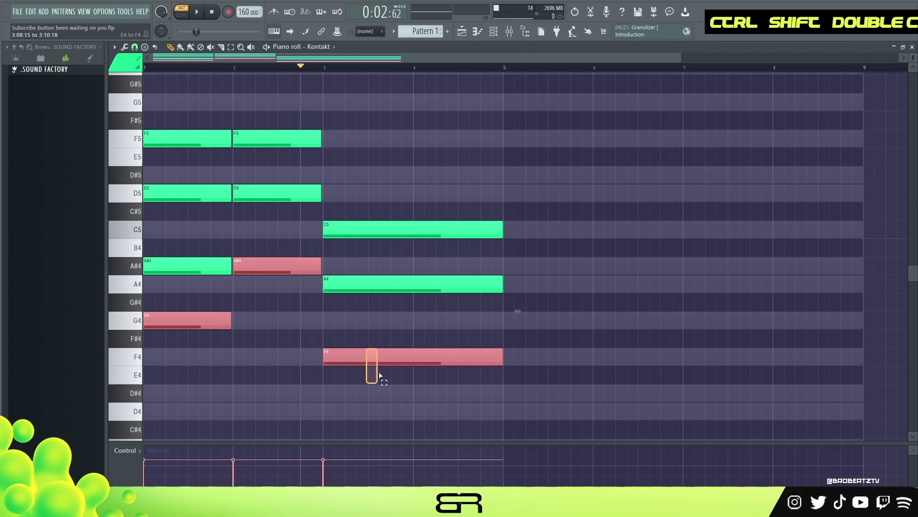
pyautogui.keyDown('shift'); pyautogui.click(187, 320); pyautogui.keyUp('shift')
pyautogui.hotkey('ctrl', 'Down')
pyautogui.hotkey('ctrl', 'Down')
pyautogui.scroll(-6, 220, 311)
pyautogui.rightClick(264, 310)
pyautogui.press('space')
pyautogui.press('space')
# - Quick quantize all the chord and bass notes
pyautogui.scroll(5, 236, 275)
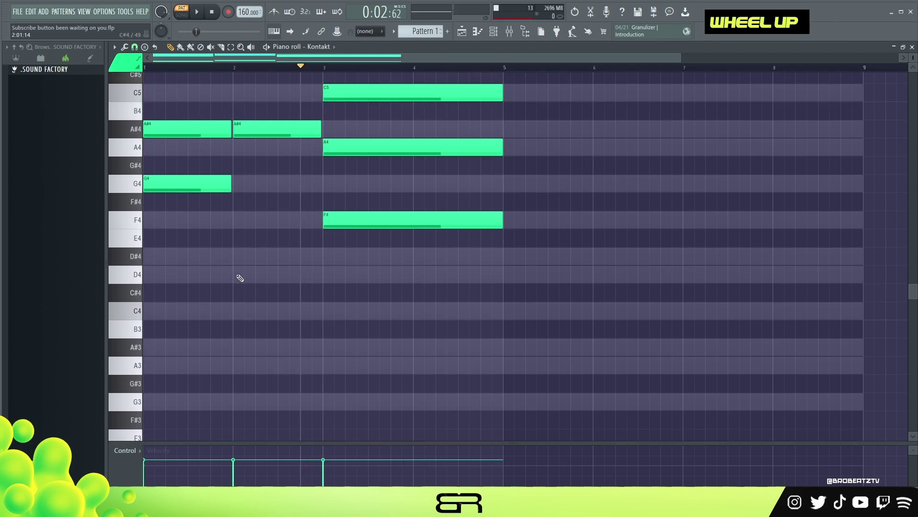
pyautogui.scroll(-2, 238, 277)
pyautogui.scroll(-4, 914, 56)
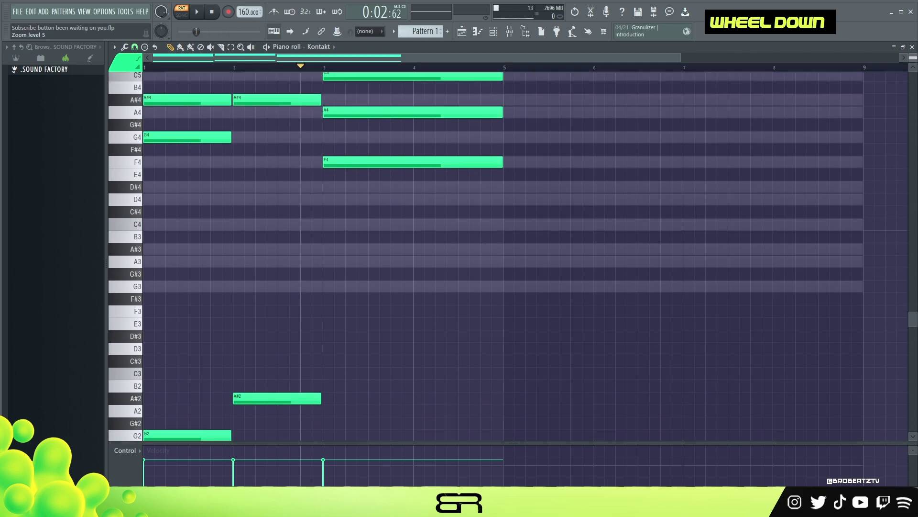
pyautogui.scroll(3, 364, 144)
pyautogui.scroll(-4, 306, 158)
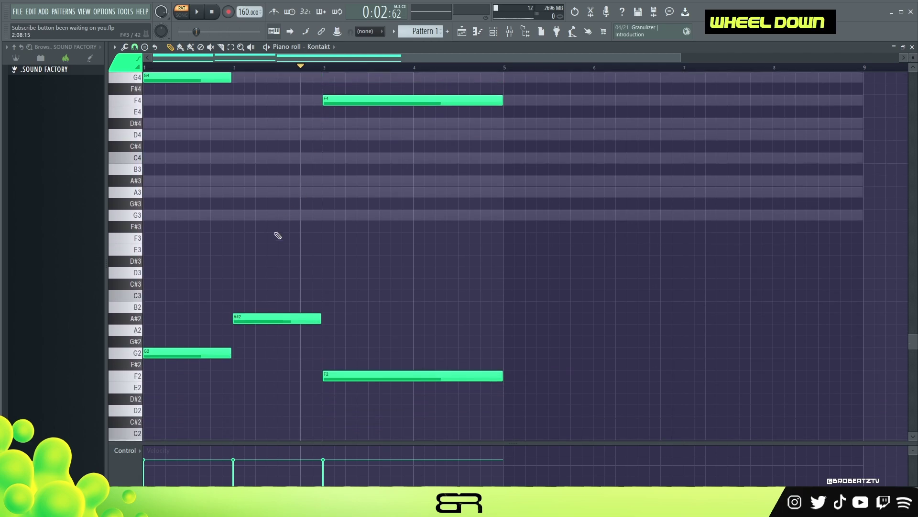
pyautogui.scroll(3, 272, 263)
pyautogui.hotkey('ctrl', 'a')
pyautogui.hotkey('ctrl', 'q')
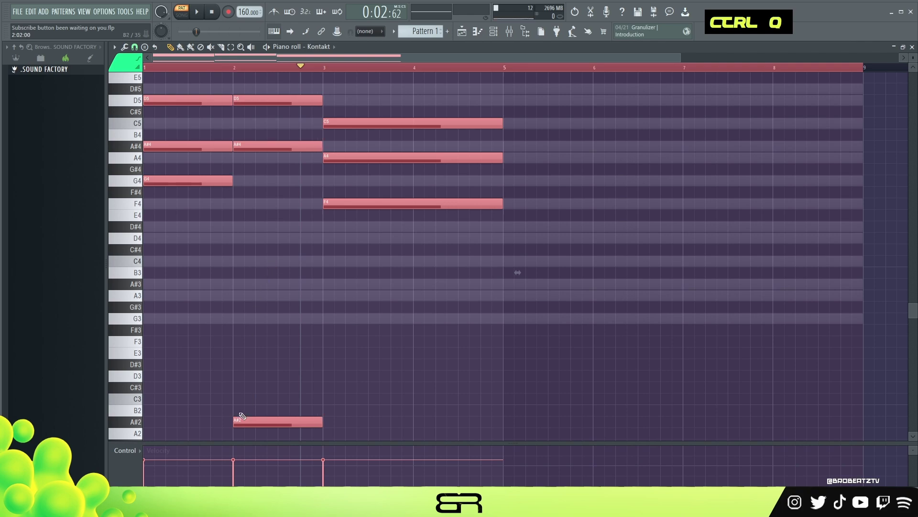
pyautogui.rightClick(244, 373)
# - Extend the first chord and its bass to the middle of bar 2, starting the second chord there
pyautogui.scroll(-1, 242, 380)
pyautogui.keyDown('shift'); pyautogui.click(236, 389); pyautogui.keyUp('shift')
pyautogui.moveTo(233, 389); pyautogui.dragTo(283, 398)
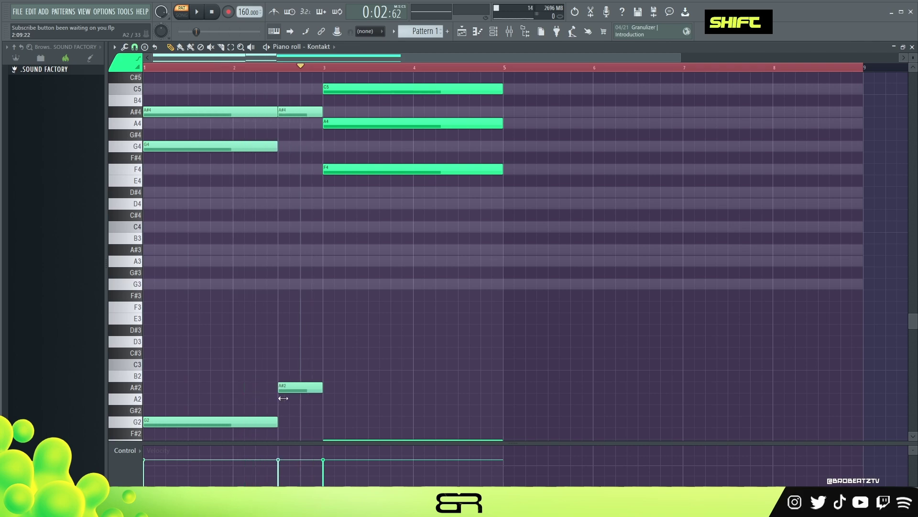
pyautogui.scroll(4, 270, 286)
pyautogui.rightClick(220, 74)
pyautogui.doubleClick(157, 72)
# - Play back the progression and slightly lower the velocity of all notes
pyautogui.press('space')
pyautogui.moveTo(914, 61); pyautogui.dragTo(851, 86)
pyautogui.scroll(-3, 746, 162)
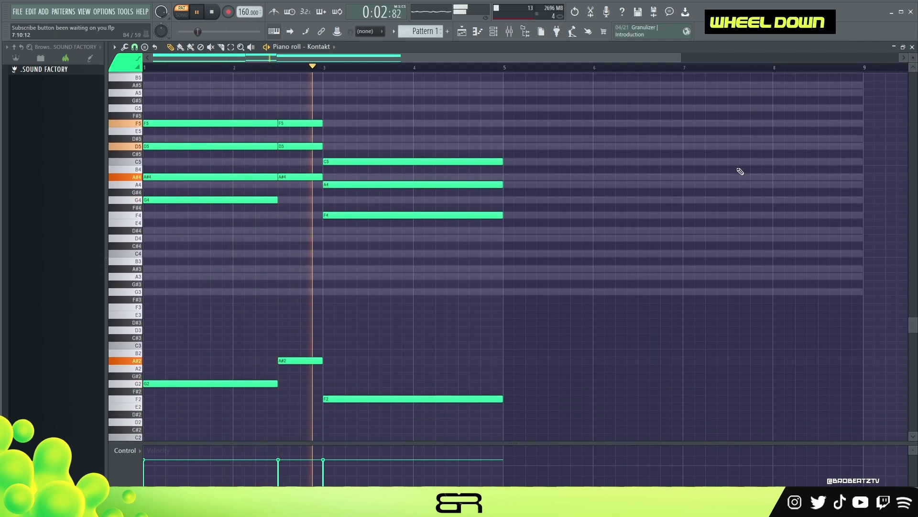
pyautogui.hotkey('ctrl', 'a')
pyautogui.rightClick(696, 202)
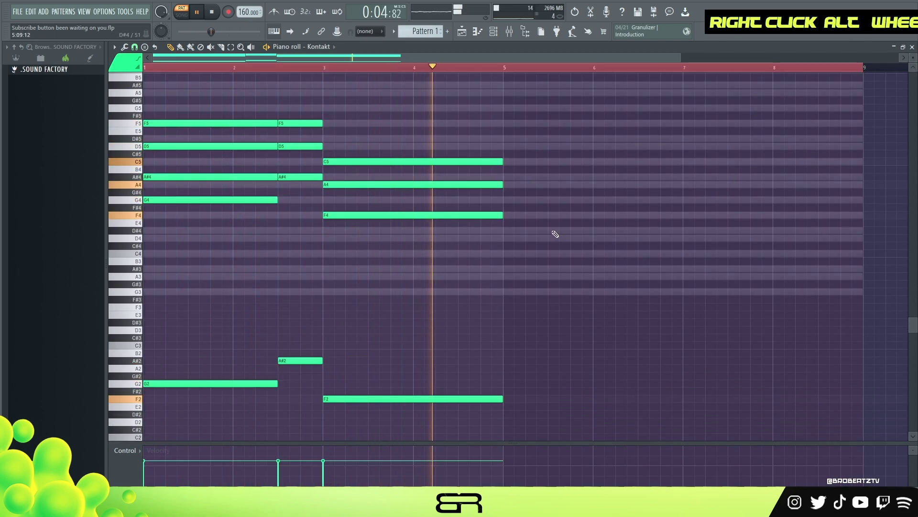
pyautogui.press('space')
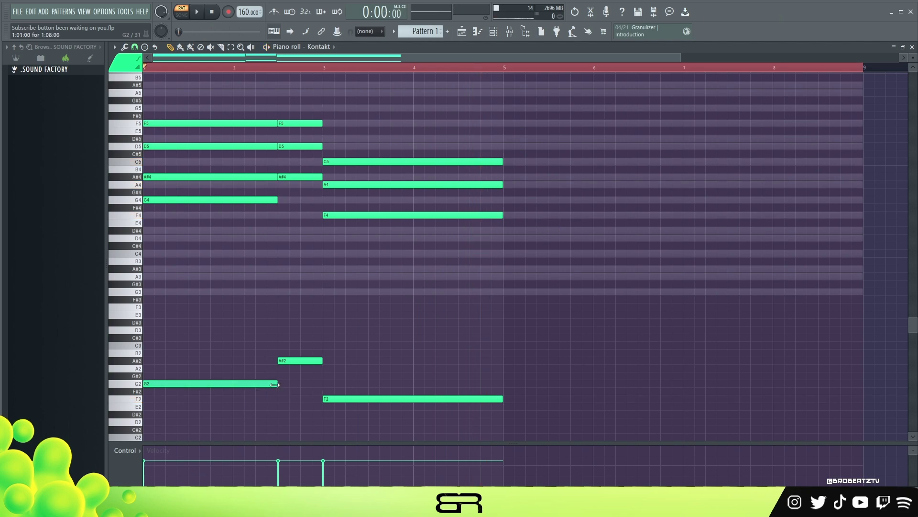
# - Shorten the first G2 bass note, add two short G2 repeats leading into the A#2, slightly soften the first repeat, and play back
pyautogui.click(256, 384)
pyautogui.moveTo(361, 385); pyautogui.dragTo(278, 384)
pyautogui.press('space')
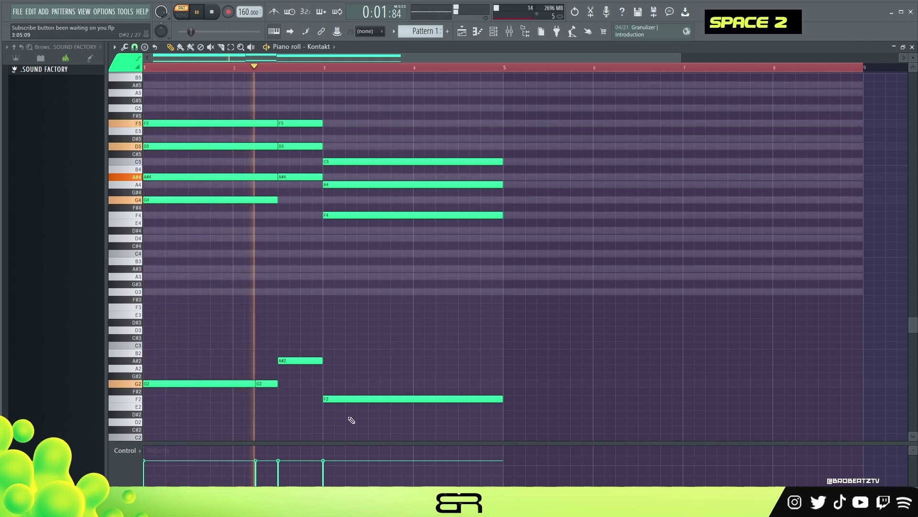
pyautogui.press('space')
pyautogui.press('space')
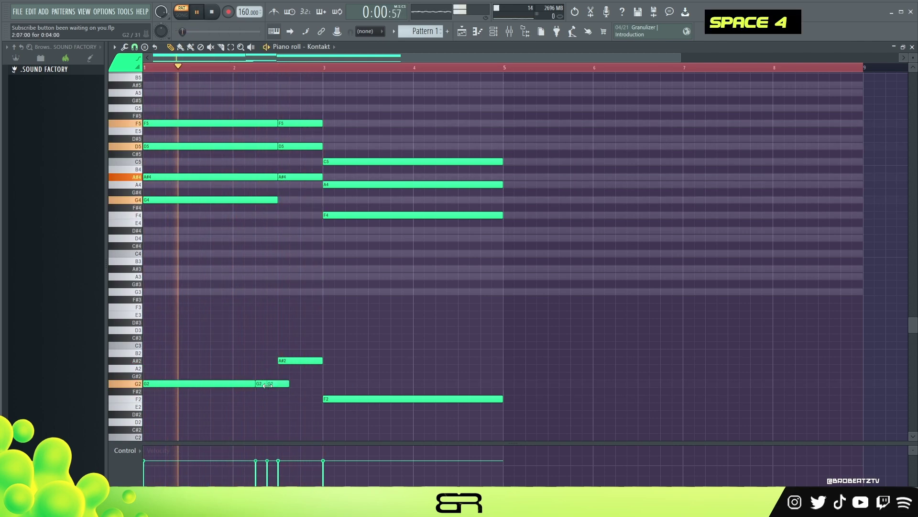
pyautogui.keyDown('ctrl'); pyautogui.click(266, 384); pyautogui.keyUp('ctrl')
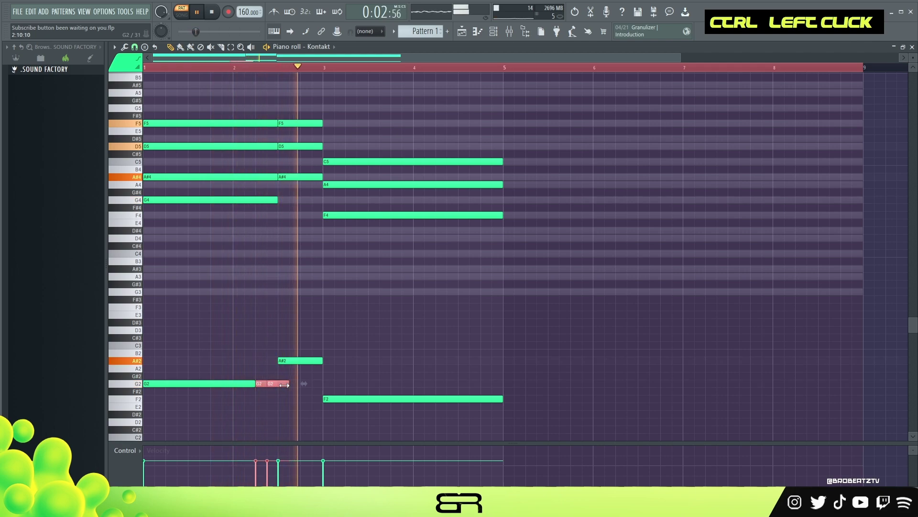
pyautogui.rightClick(283, 384)
pyautogui.keyDown('ctrl'); pyautogui.click(266, 398); pyautogui.keyUp('ctrl')
pyautogui.rightClick(360, 381)
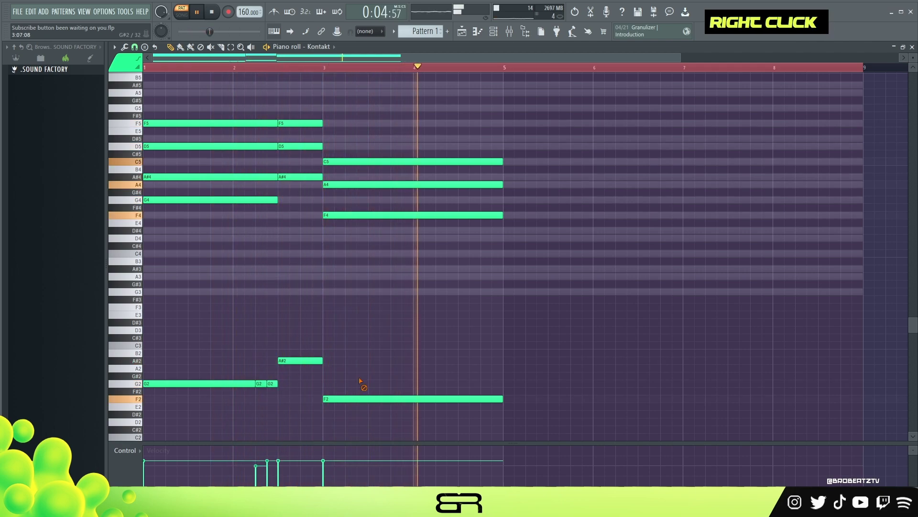
pyautogui.press('space')
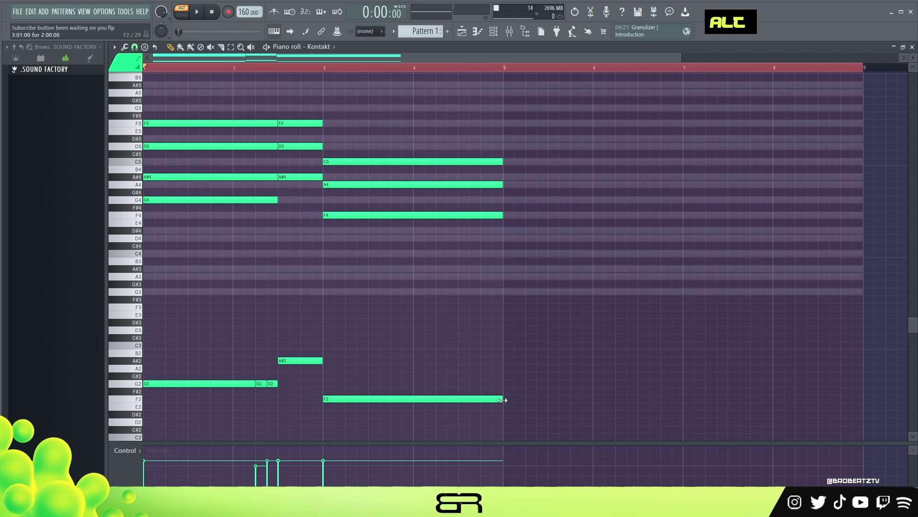
# - Shorten the F2 bass note to about 4:10 and add a short bass note at 4:11 that ends at bar 5
pyautogui.keyDown('alt'); pyautogui.moveTo(502, 399); pyautogui.dragTo(466, 399); pyautogui.keyUp('alt')
pyautogui.keyDown('alt'); pyautogui.click(470, 398); pyautogui.keyUp('alt')
pyautogui.keyDown('alt'); pyautogui.moveTo(607, 401); pyautogui.dragTo(504, 410); pyautogui.keyUp('alt')
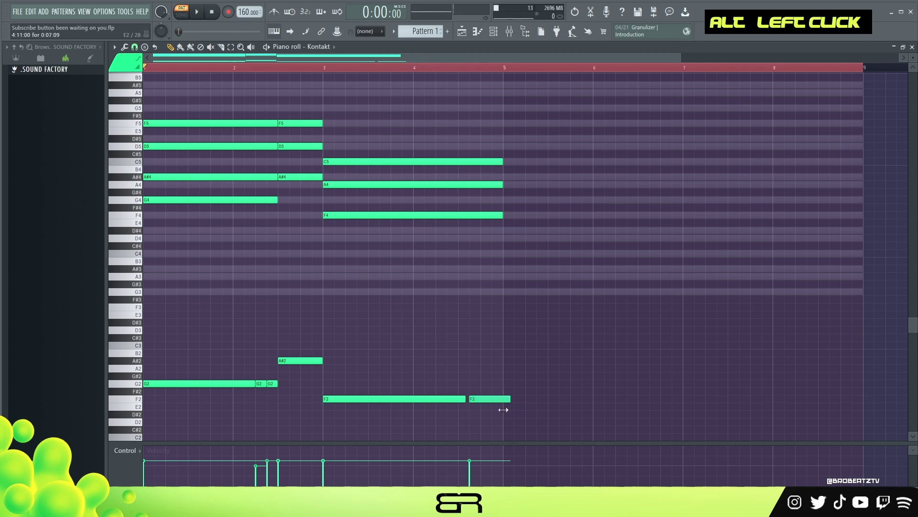
# - Audition the short bass note at the end of bar 4 at different pitches during playback and raise it to C3
pyautogui.keyDown('ctrl'); pyautogui.click(494, 396); pyautogui.keyUp('ctrl')
pyautogui.hotkey('shift', 'Up')
pyautogui.hotkey('shift', 'Up')
pyautogui.hotkey('shift', 'Up')
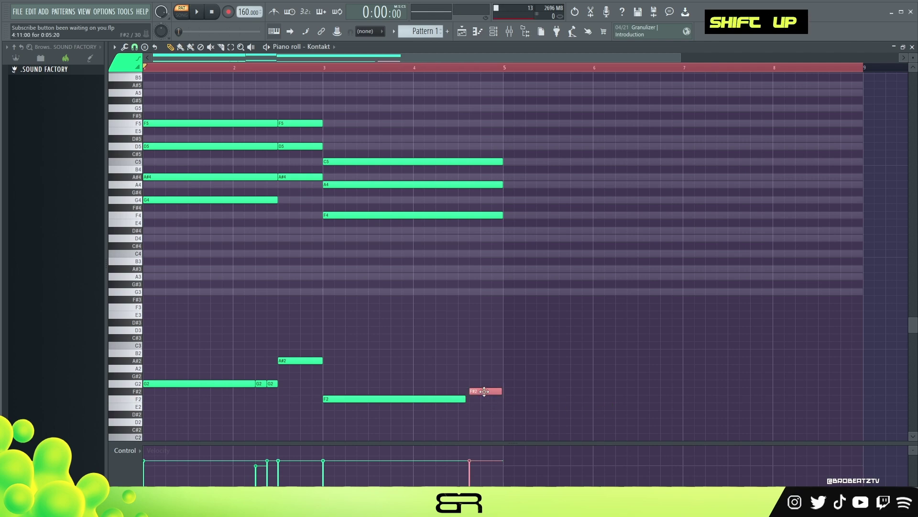
pyautogui.press('space')
pyautogui.hotkey('shift', 'Down')
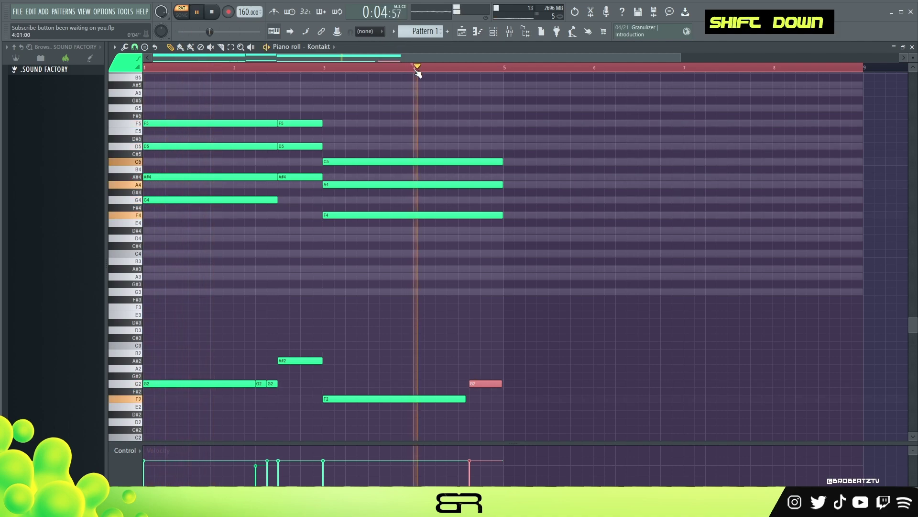
pyautogui.press('space')
pyautogui.hotkey('shift', 'Up')
pyautogui.hotkey('shift', 'Up')
pyautogui.hotkey('shift', 'Up')
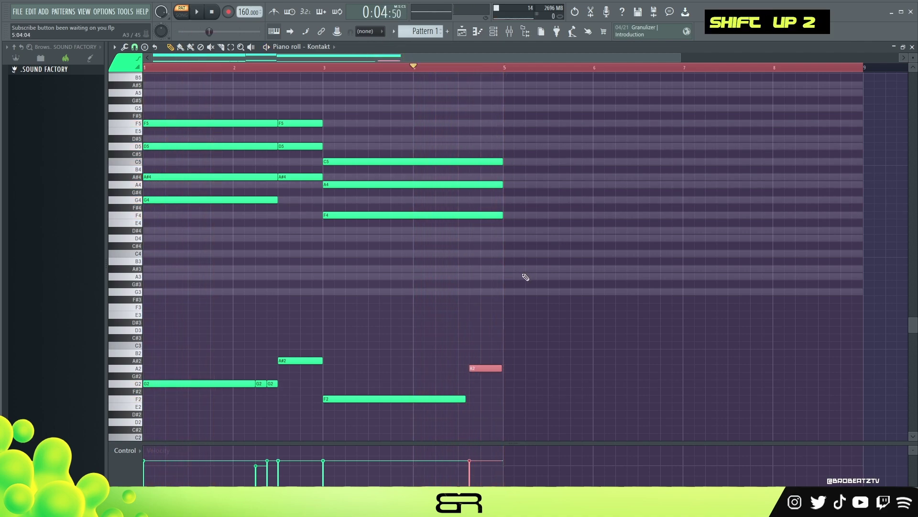
pyautogui.press('space')
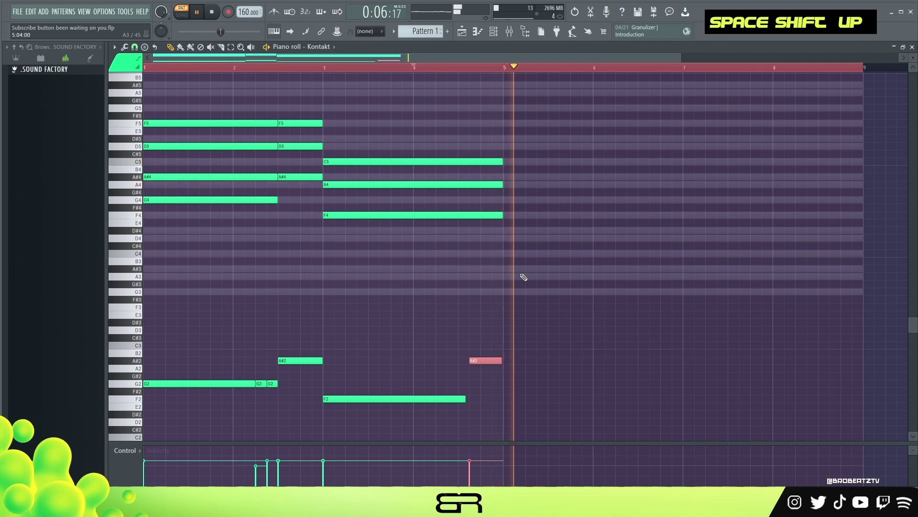
pyautogui.press('space')
pyautogui.hotkey('ctrl', 'Up')
pyautogui.hotkey('shift', 'Down')
pyautogui.hotkey('shift', 'Up')
pyautogui.hotkey('shift', 'Up')
pyautogui.press('space')
pyautogui.hotkey('ctrl', 'Down')
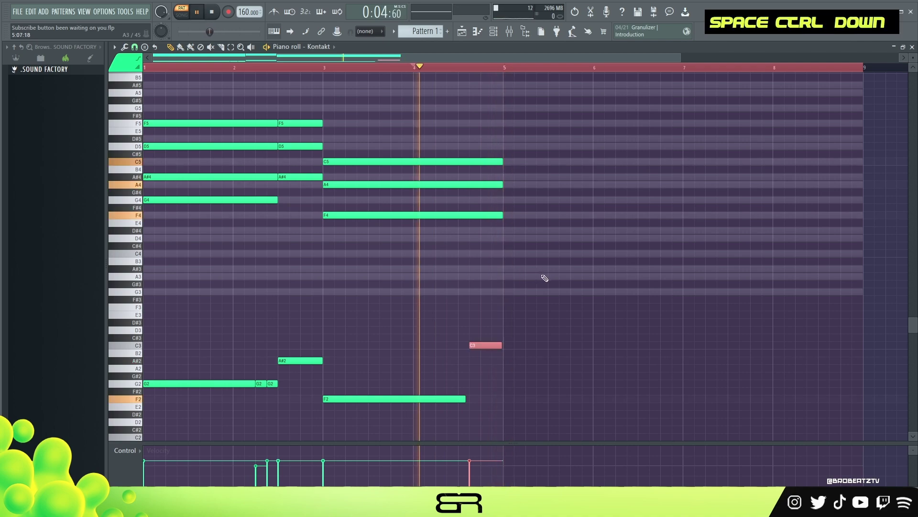
pyautogui.rightClick(517, 400)
pyautogui.press('space')
# - Copy the first G2 bass note to bar 5, lengthened to near the end of bar 6, and copy the F2 note to bar 7
pyautogui.moveTo(205, 348)
pyautogui.mouseDown()
pyautogui.moveTo(195, 395)
pyautogui.moveTo(535, 399)
pyautogui.mouseUp()
pyautogui.keyDown('shift'); pyautogui.click(196, 385); pyautogui.keyUp('shift')
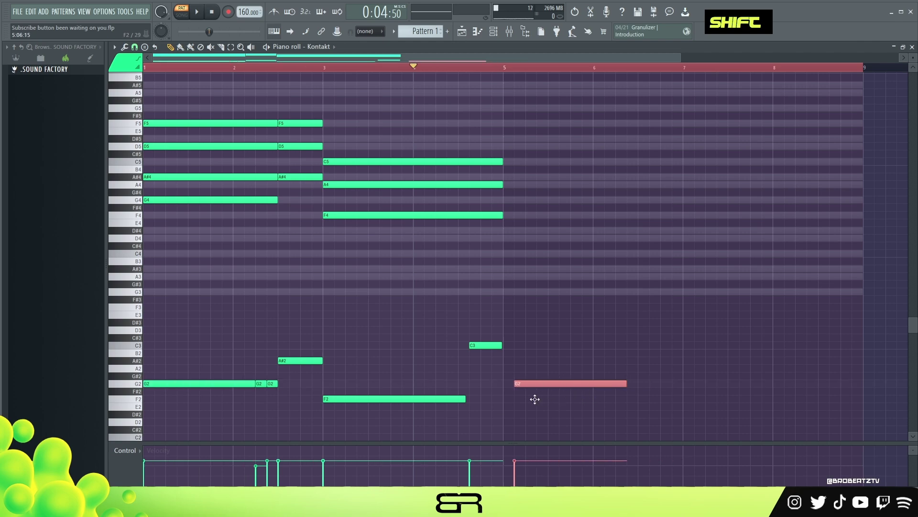
pyautogui.press('alt')
pyautogui.moveTo(616, 384); pyautogui.dragTo(625, 405)
pyautogui.keyDown('ctrl'); pyautogui.click(345, 399); pyautogui.keyUp('ctrl')
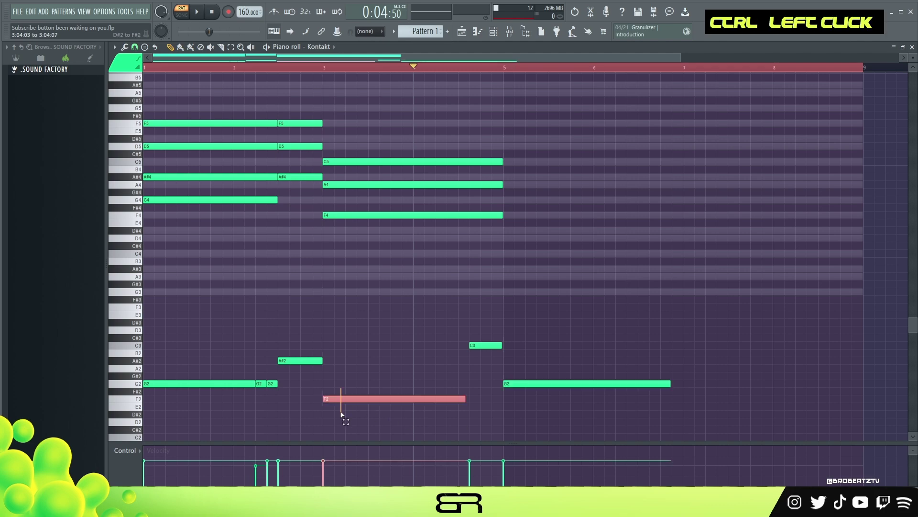
pyautogui.hotkey('shift', '2')
pyautogui.moveTo(347, 400); pyautogui.dragTo(705, 400)
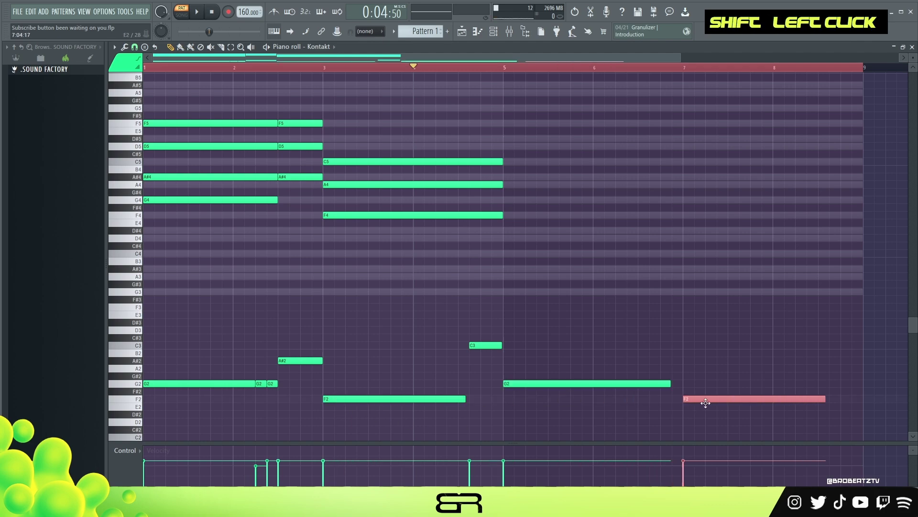
pyautogui.rightClick(672, 313)
# - Duplicate all the chords of bars 1 to 4 so the copies start at bar 5
pyautogui.moveTo(530, 264); pyautogui.dragTo(122, 90)
pyautogui.moveTo(166, 124); pyautogui.dragTo(526, 125)
pyautogui.rightClick(500, 79)
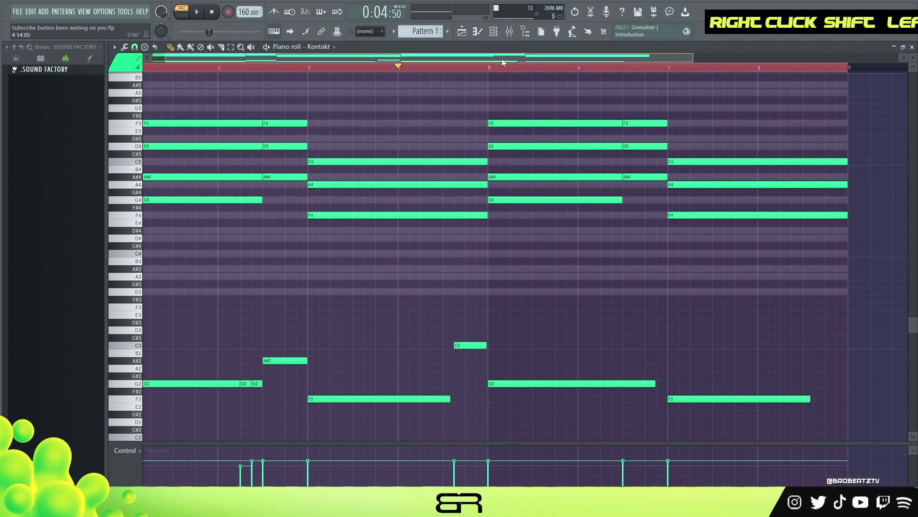
# - Play back from bar 4 into the duplicated chords and review the chord and bass notes together
pyautogui.scroll(2, 721, 269)
pyautogui.scroll(2, 708, 272)
pyautogui.rightClick(641, 285)
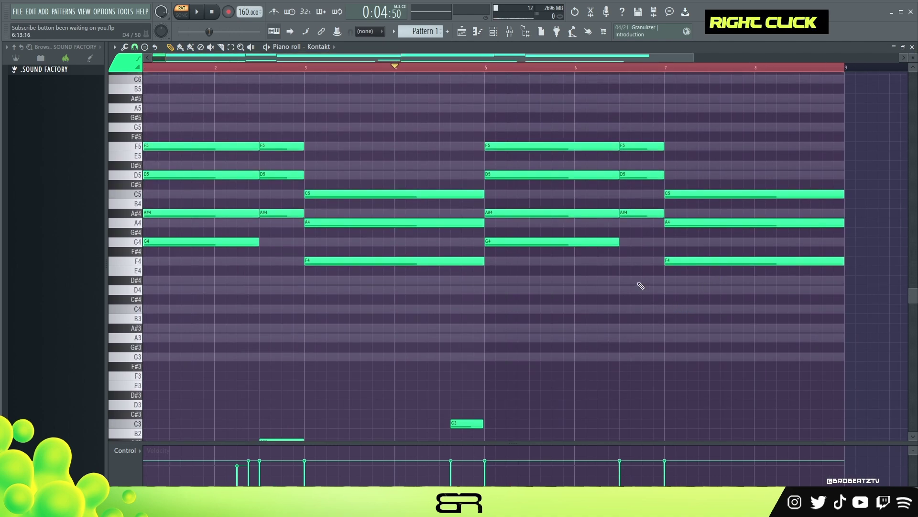
pyautogui.doubleClick(433, 63)
pyautogui.press('space')
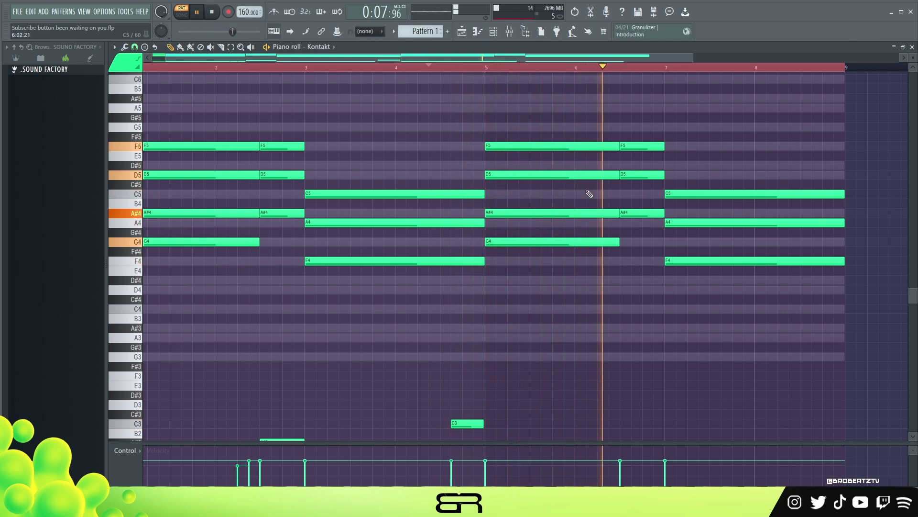
pyautogui.press('space')
pyautogui.press('space')
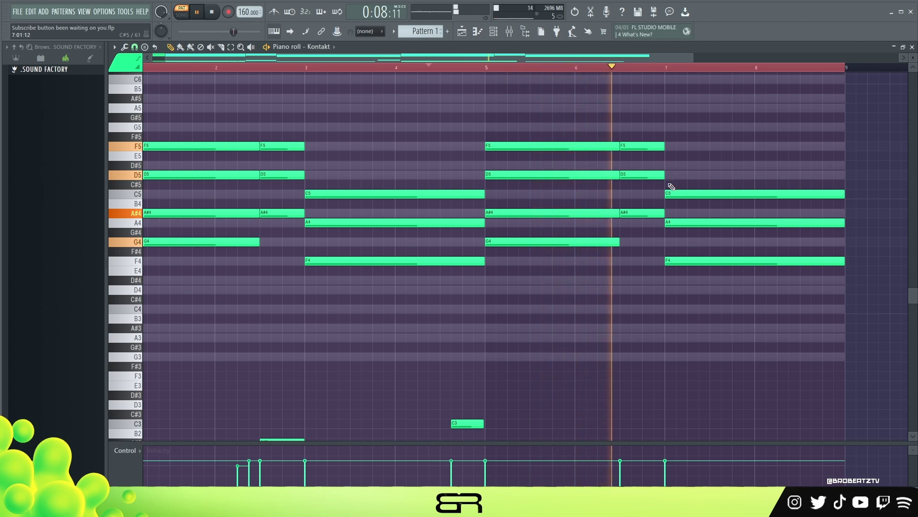
pyautogui.scroll(-4, 669, 194)
pyautogui.press('space')
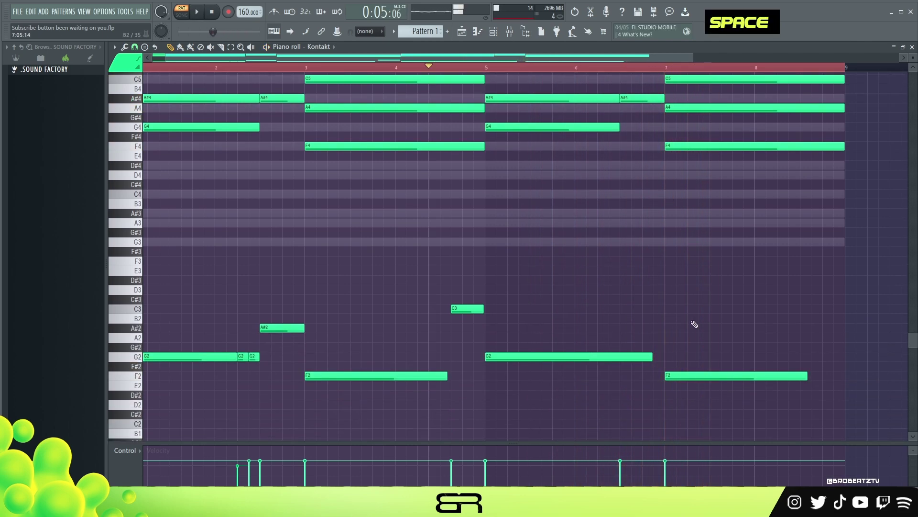
pyautogui.scroll(4, 696, 326)
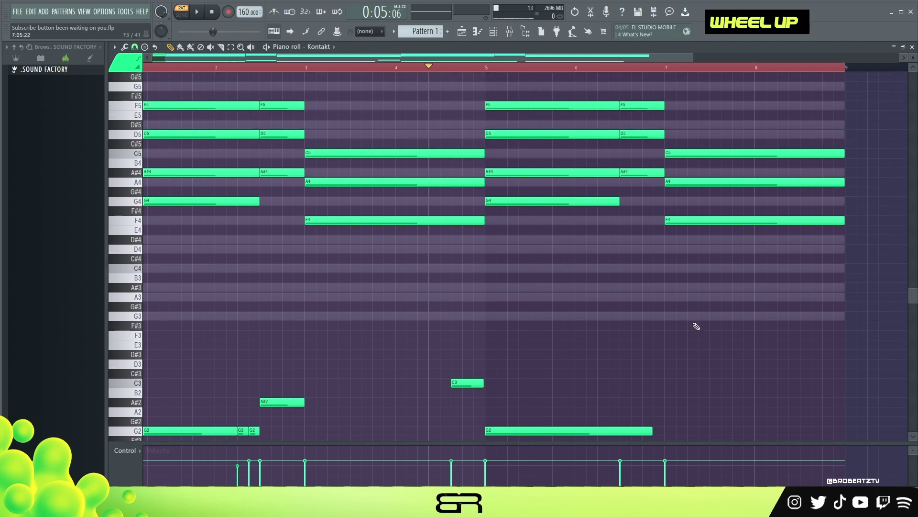
# - Move the second A#4–D5–F5 chord to bar 7, lengthen it to 7:13, and start the last chord and its bass note there
pyautogui.moveTo(642, 123); pyautogui.dragTo(641, 242)
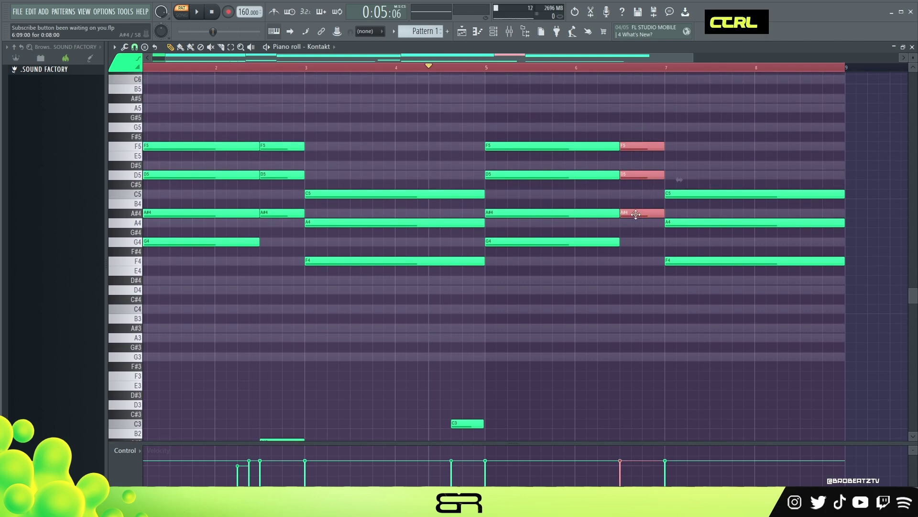
pyautogui.scroll(-3, 638, 216)
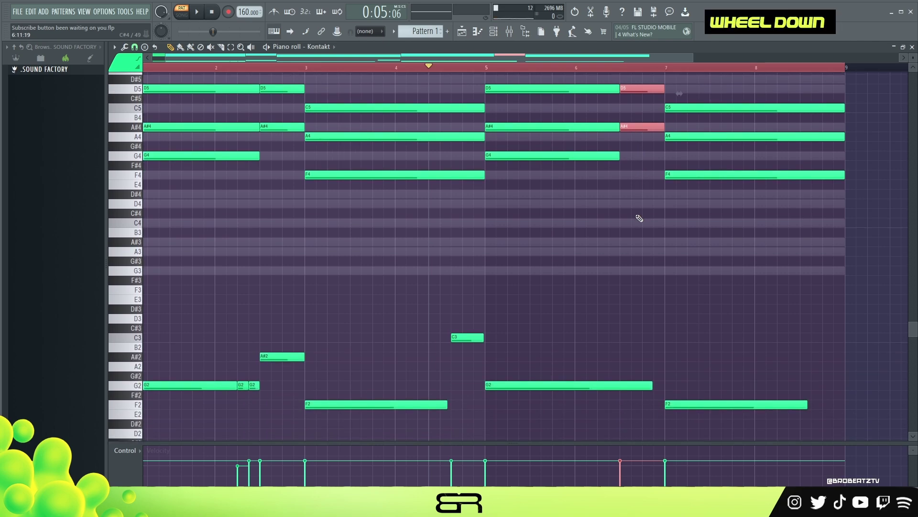
pyautogui.scroll(3, 640, 218)
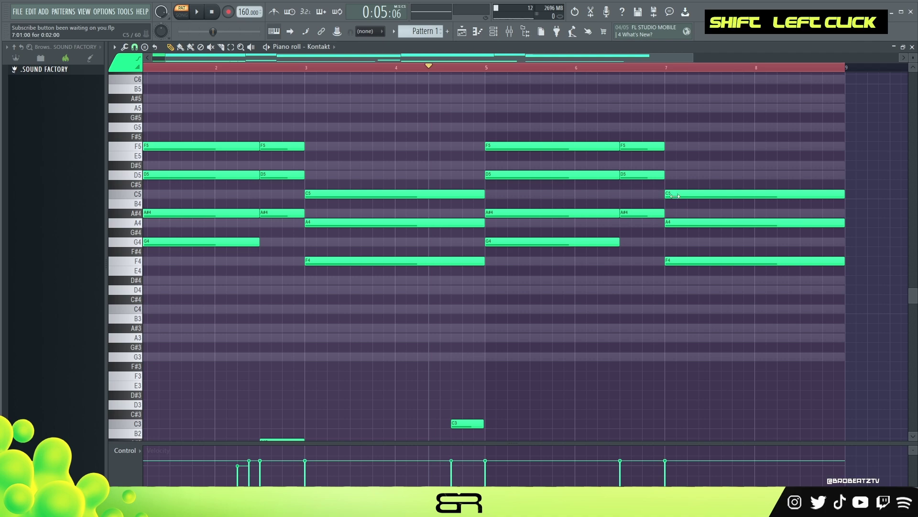
pyautogui.rightClick(670, 196)
pyautogui.keyDown('shift'); pyautogui.moveTo(676, 195); pyautogui.dragTo(687, 194); pyautogui.keyUp('shift')
pyautogui.keyDown('ctrl'); pyautogui.moveTo(639, 123); pyautogui.dragTo(643, 185); pyautogui.keyUp('ctrl')
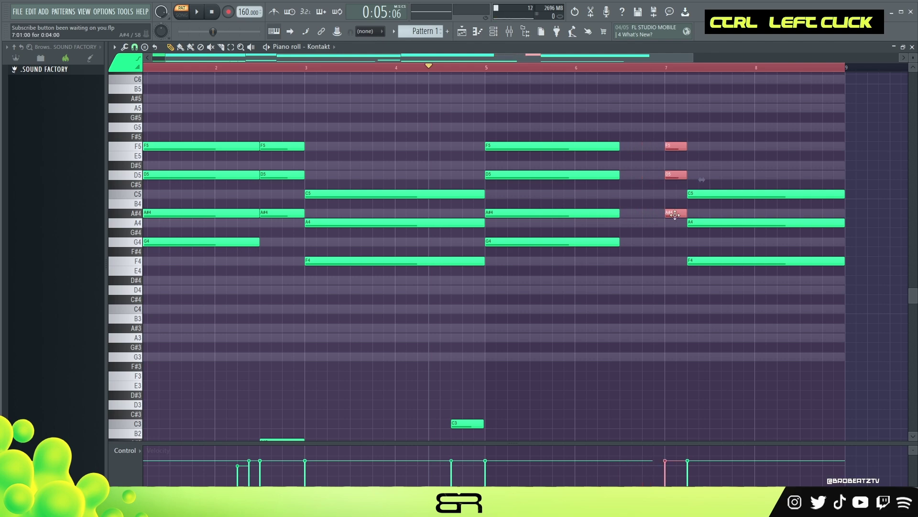
pyautogui.keyDown('shift'); pyautogui.moveTo(686, 216); pyautogui.dragTo(706, 226); pyautogui.keyUp('shift')
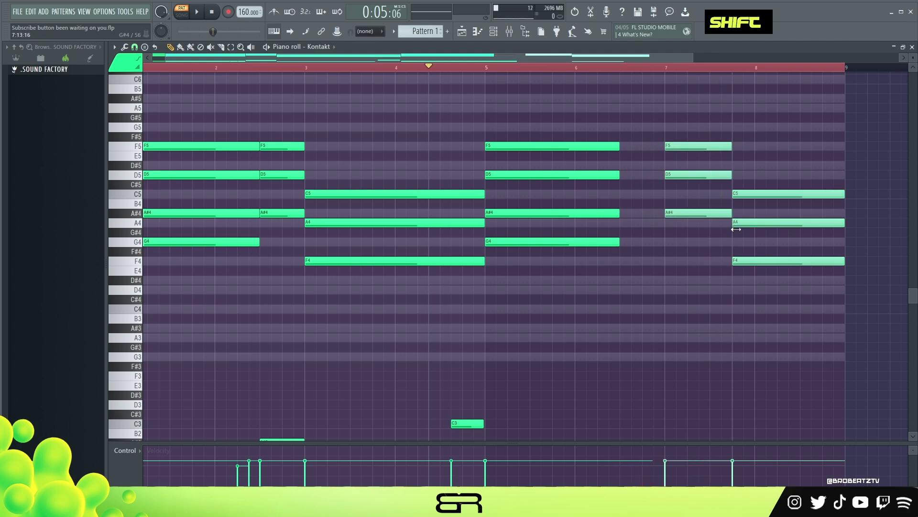
# - Extend the last F2 bass note to the start of bar 9 and the bar 5 G2 note almost up to it
pyautogui.scroll(-4, 736, 268)
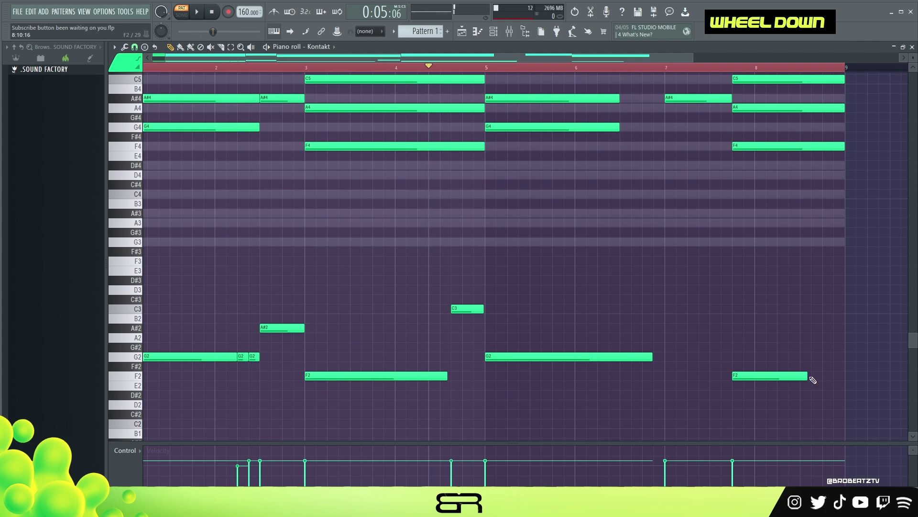
pyautogui.keyDown('alt'); pyautogui.moveTo(845, 379); pyautogui.dragTo(844, 380); pyautogui.keyUp('alt')
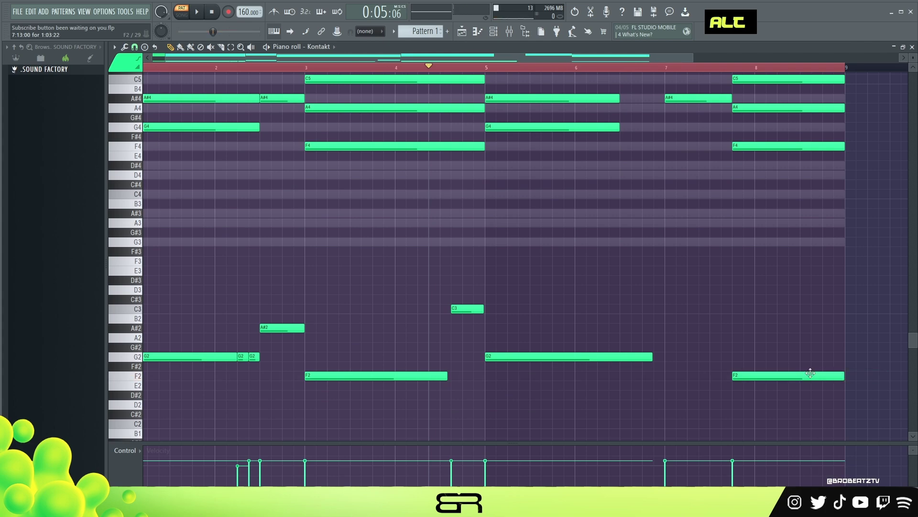
pyautogui.keyDown('alt'); pyautogui.click(652, 355); pyautogui.keyUp('alt')
# - Add a G4 to the chord at bar 7 and lower its D5 by an octave to D4
pyautogui.scroll(4, 697, 263)
pyautogui.keyDown('ctrl'); pyautogui.click(685, 214); pyautogui.keyUp('ctrl')
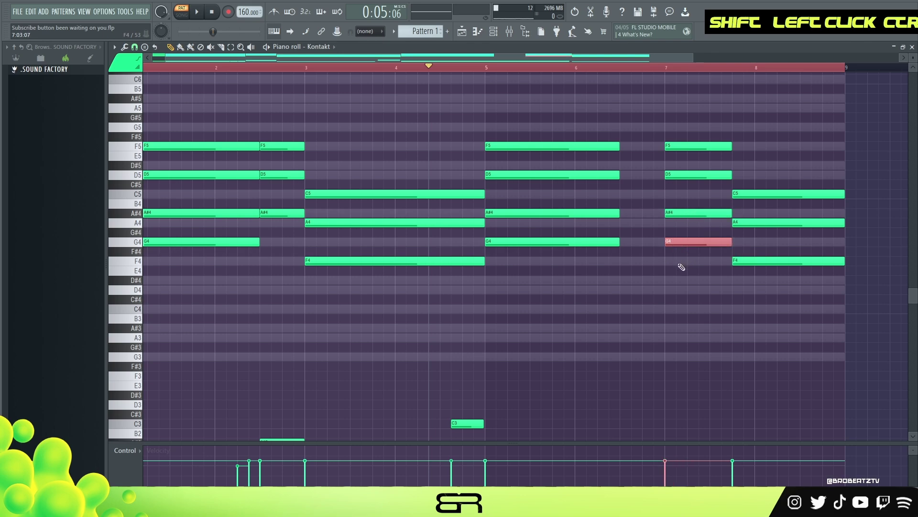
pyautogui.keyDown('ctrl'); pyautogui.moveTo(675, 152); pyautogui.dragTo(678, 166); pyautogui.keyUp('ctrl')
pyautogui.hotkey('ctrl', 'Down')
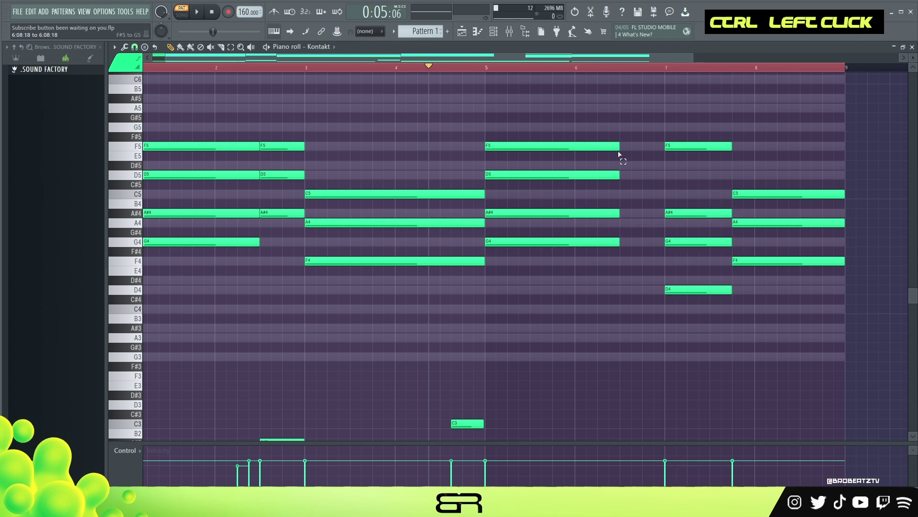
# - Extend the four notes of the bar 5 chord to the start of bar 7 and play back from bar 5
pyautogui.keyDown('ctrl'); pyautogui.moveTo(619, 139); pyautogui.dragTo(617, 259); pyautogui.keyUp('ctrl')
pyautogui.rightClick(545, 130)
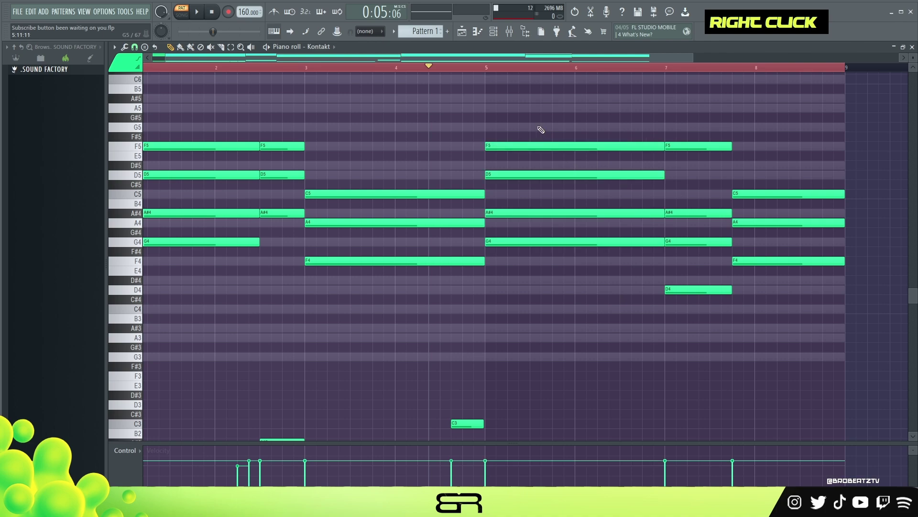
pyautogui.press('space')
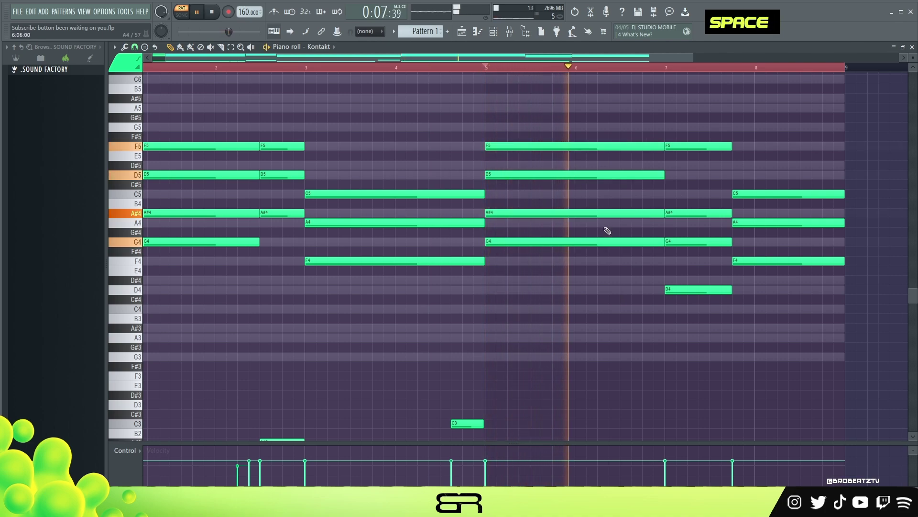
pyautogui.scroll(-2, 669, 260)
pyautogui.scroll(1, 669, 260)
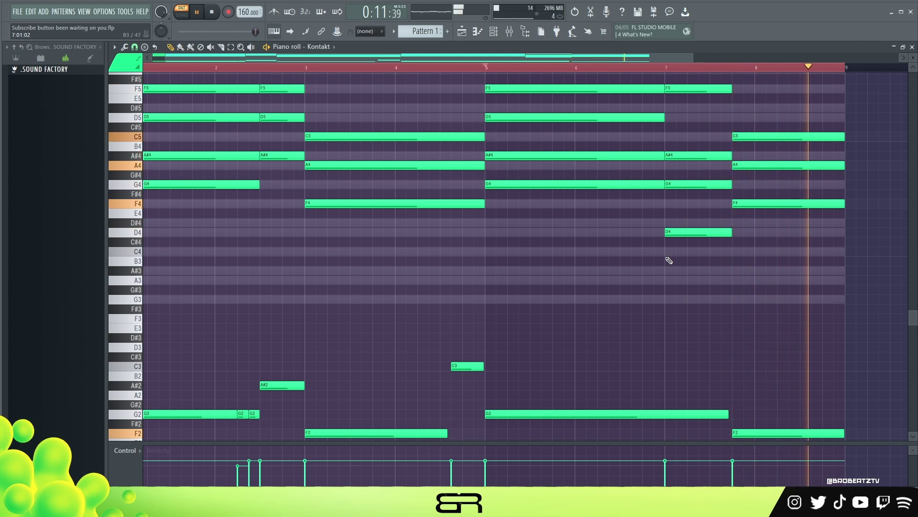
pyautogui.press('space')
# - Fit the whole eight-bar pattern in view and play the full progression
pyautogui.scroll(1, 699, 201)
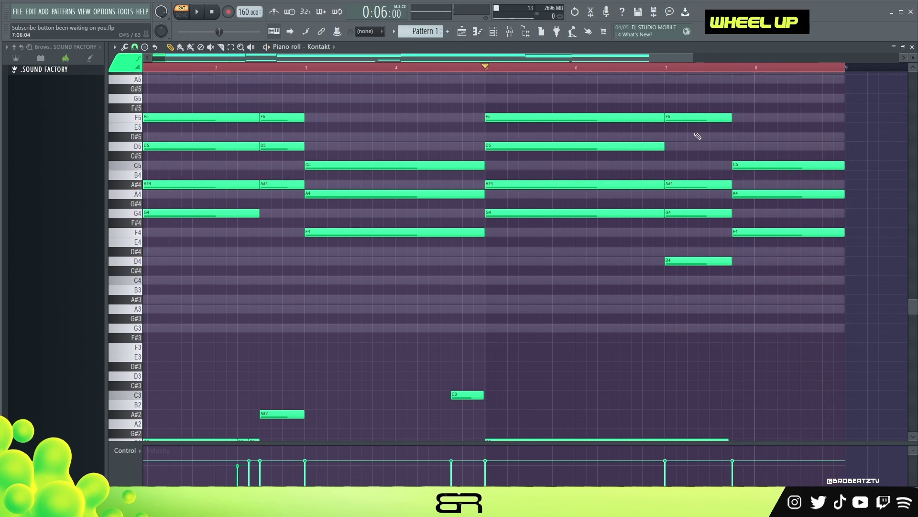
pyautogui.scroll(-2, 669, 167)
pyautogui.keyDown('ctrl'); pyautogui.rightClick(560, 224); pyautogui.keyUp('ctrl')
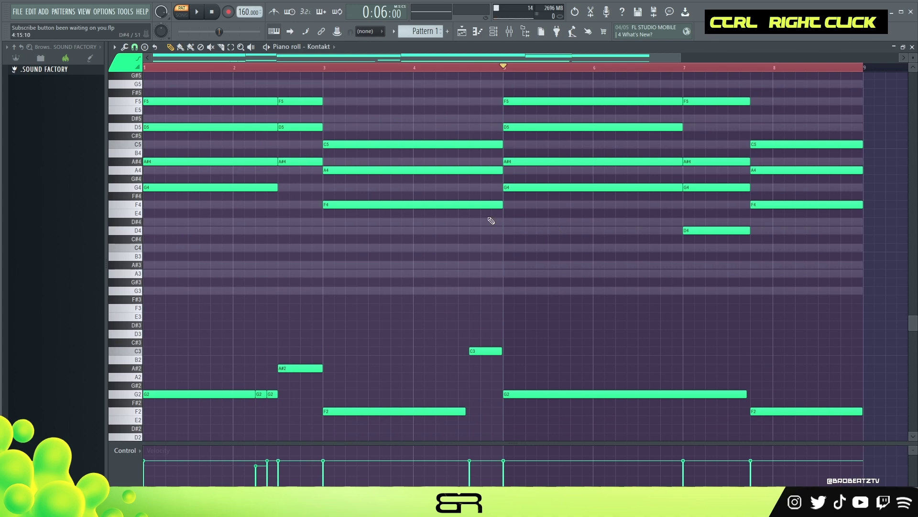
pyautogui.press('space')
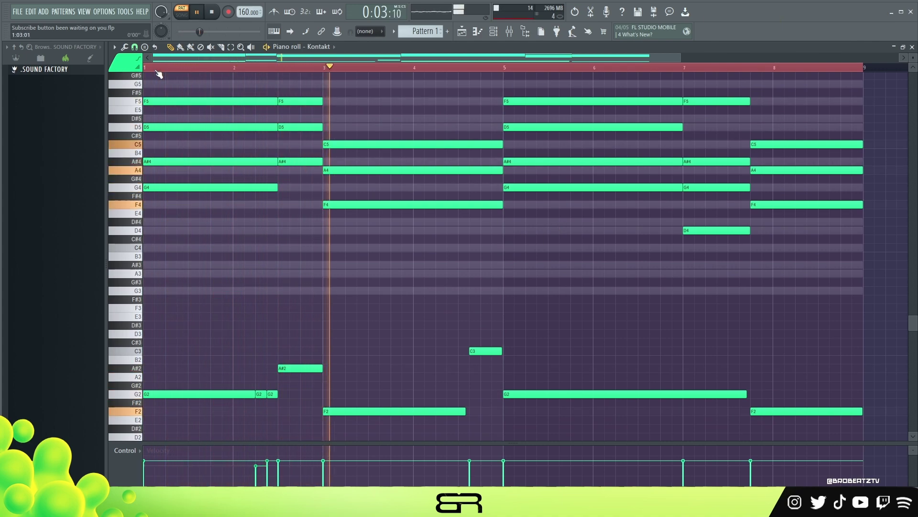
# - Play the progression through, stop it, and examine the chord notes and bass notes of the first four bars
pyautogui.scroll(1, 369, 193)
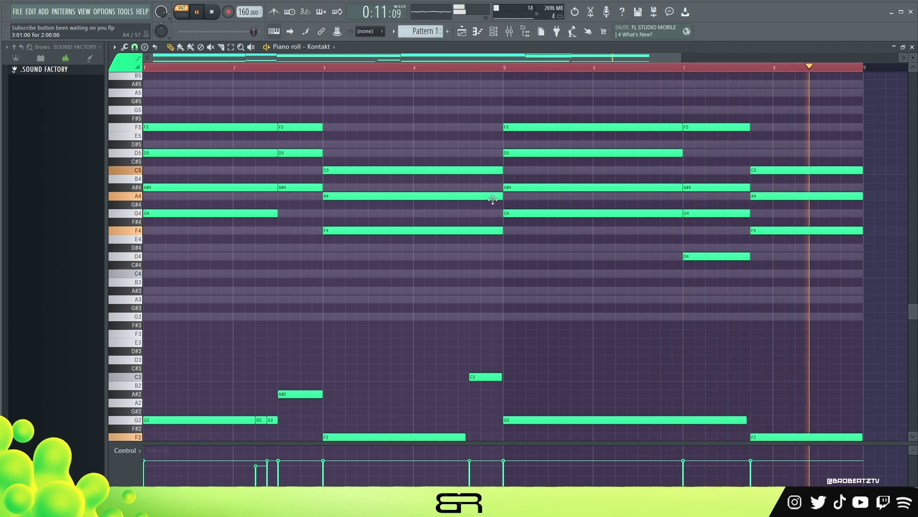
pyautogui.press('space')
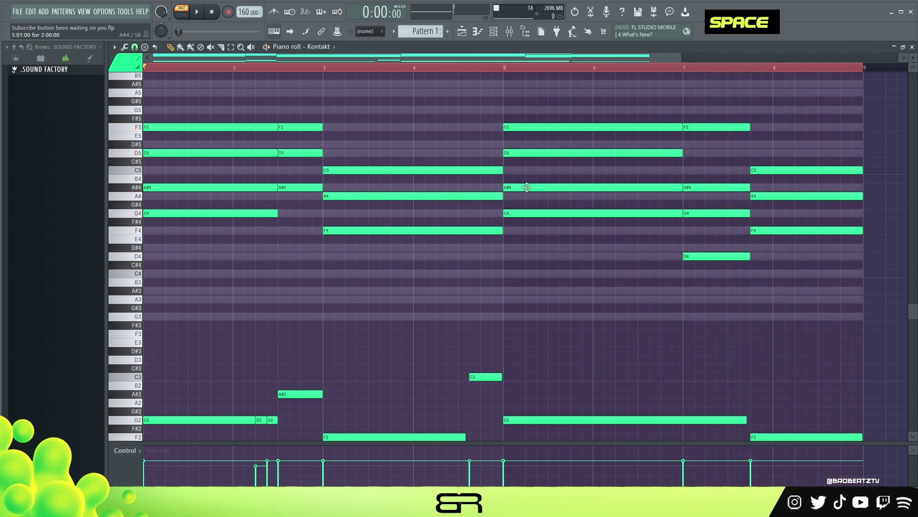
pyautogui.moveTo(480, 113); pyautogui.dragTo(159, 279)
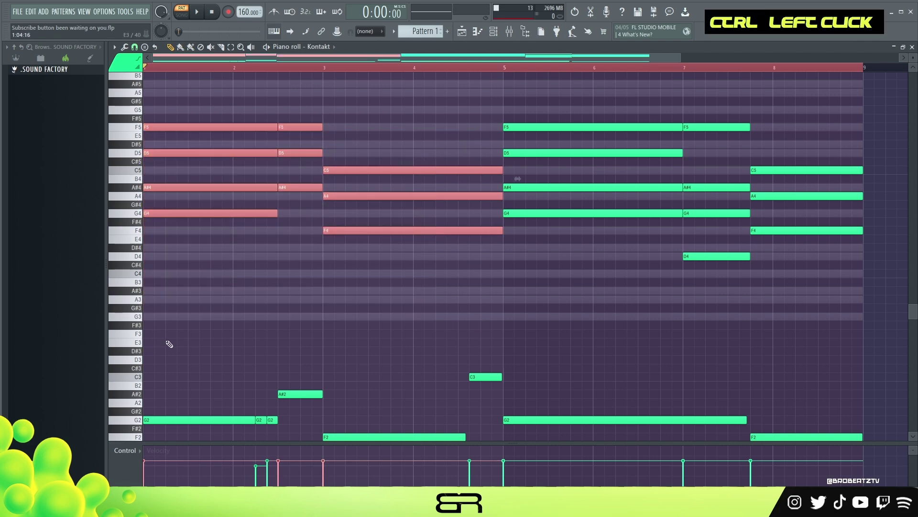
pyautogui.scroll(-3, 365, 379)
pyautogui.moveTo(497, 421); pyautogui.dragTo(212, 225)
pyautogui.rightClick(515, 249)
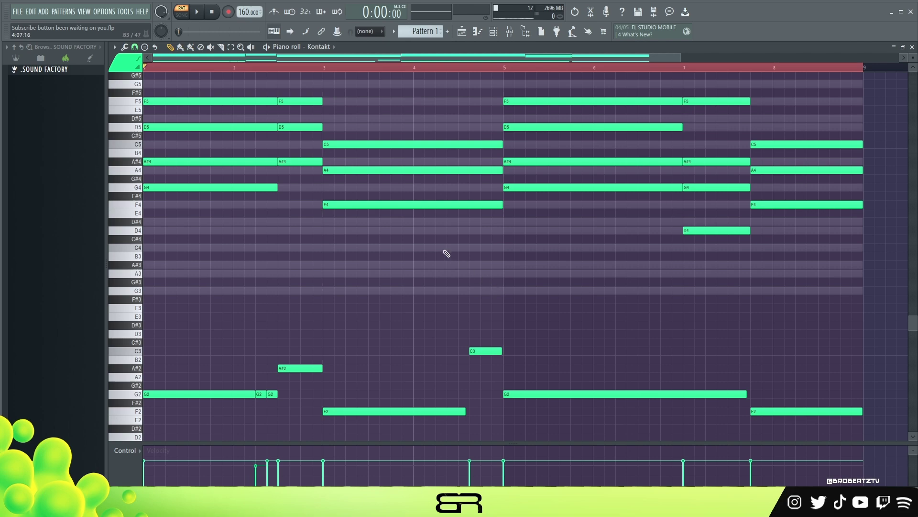
pyautogui.moveTo(455, 214); pyautogui.dragTo(482, 214)
pyautogui.scroll(2, 516, 229)
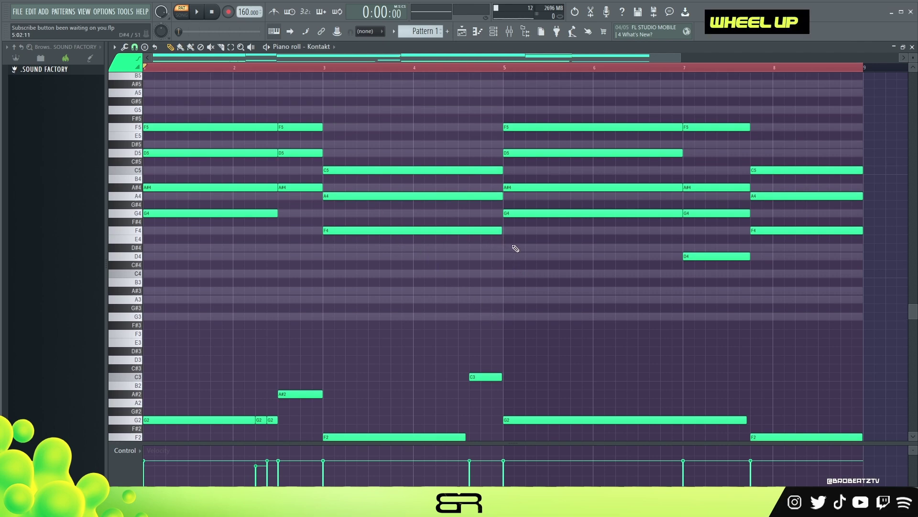
pyautogui.keyDown('ctrl'); pyautogui.moveTo(215, 106); pyautogui.dragTo(371, 240); pyautogui.keyUp('ctrl')
pyautogui.rightClick(474, 271)
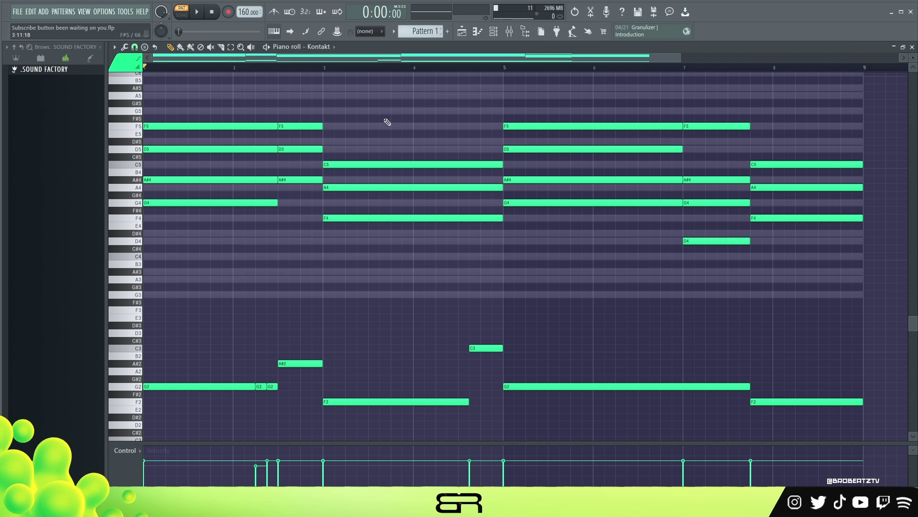
# - Examine the chord notes of bars 1 to 4 up close and play them back
pyautogui.keyDown('ctrl'); pyautogui.moveTo(206, 106); pyautogui.dragTo(412, 253); pyautogui.keyUp('ctrl')
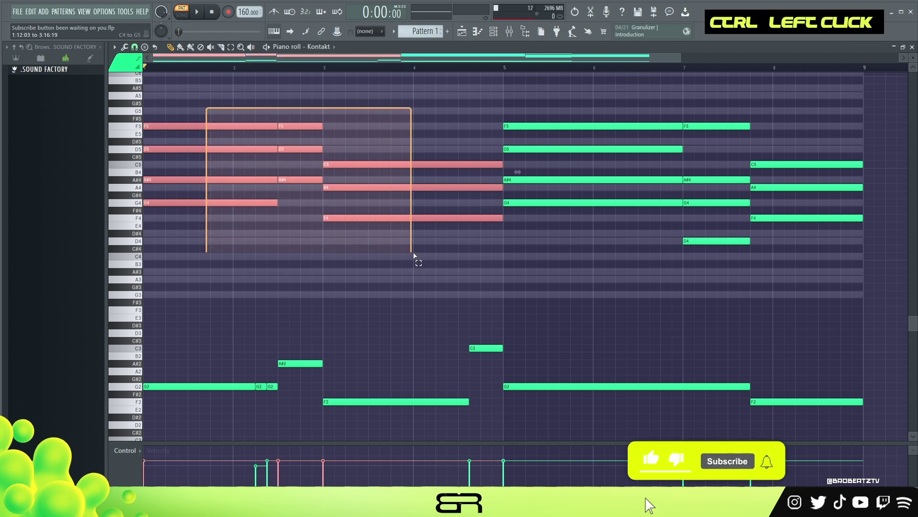
pyautogui.rightClick(468, 246)
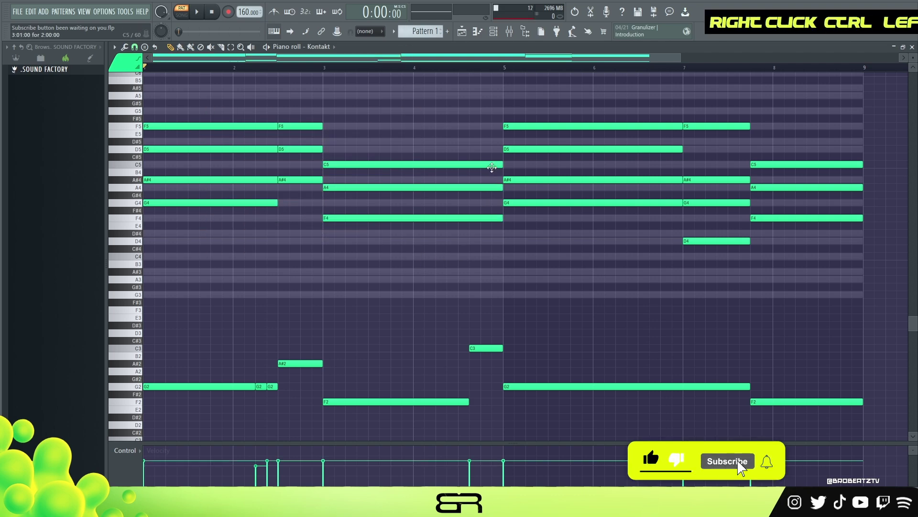
pyautogui.keyDown('ctrl'); pyautogui.moveTo(215, 99); pyautogui.dragTo(409, 257); pyautogui.keyUp('ctrl')
pyautogui.scroll(4, 288, 70)
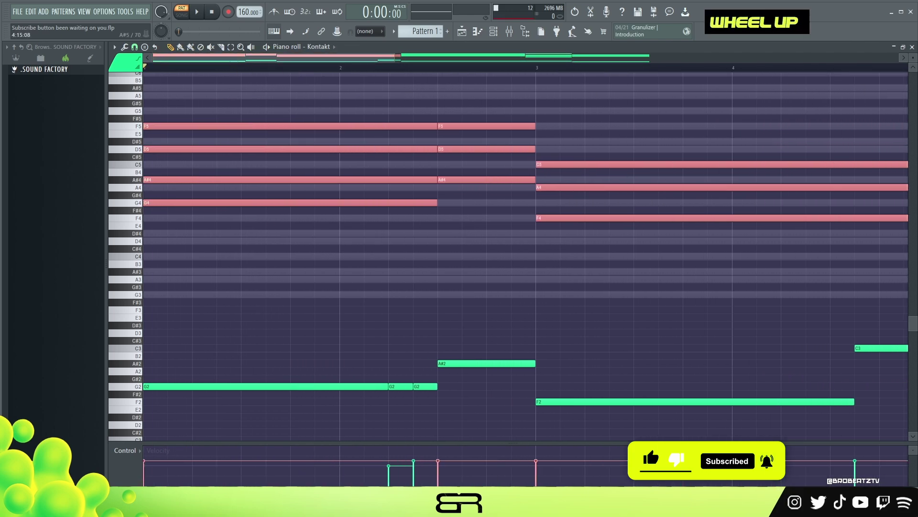
pyautogui.scroll(4, 912, 57)
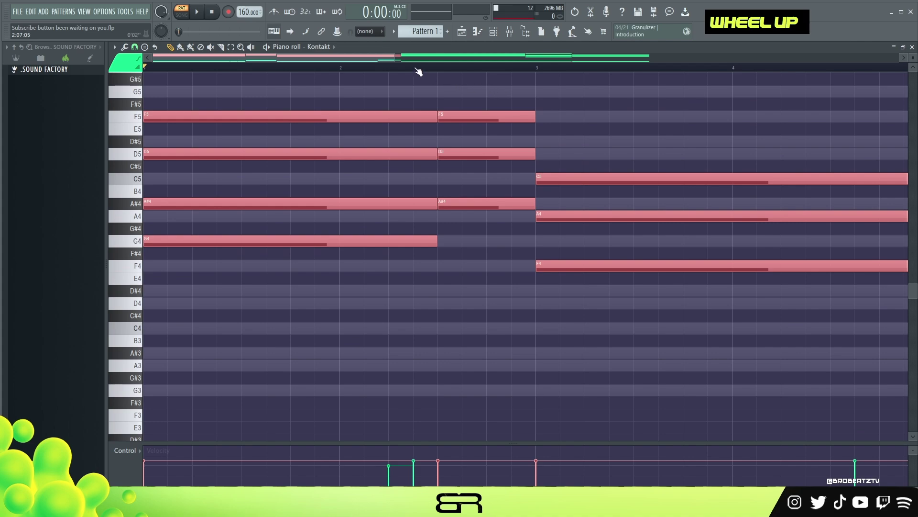
pyautogui.moveTo(399, 61); pyautogui.dragTo(471, 61)
pyautogui.rightClick(549, 133)
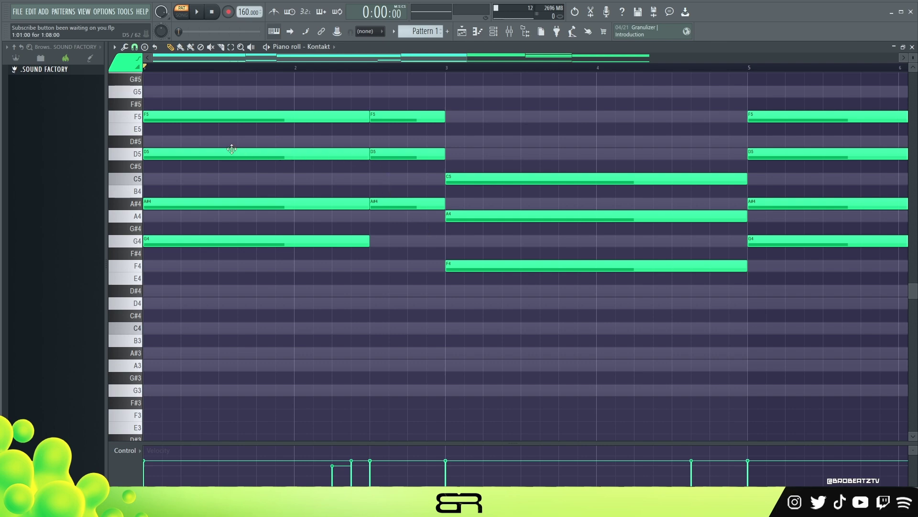
pyautogui.press('space')
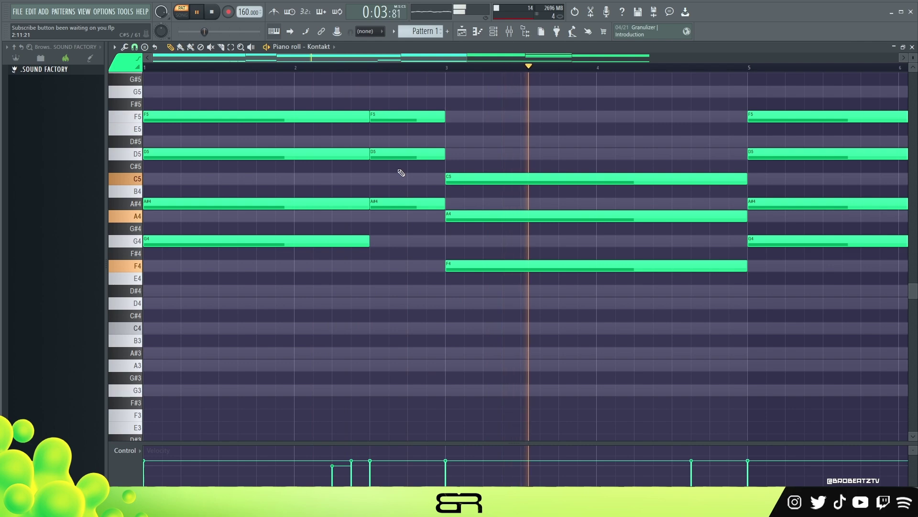
pyautogui.press('space')
# - Add a D5 about one bar long above the bar 3 chord, starting shortly after bar 3, and play it back
pyautogui.keyDown('shift'); pyautogui.click(410, 151); pyautogui.keyUp('shift')
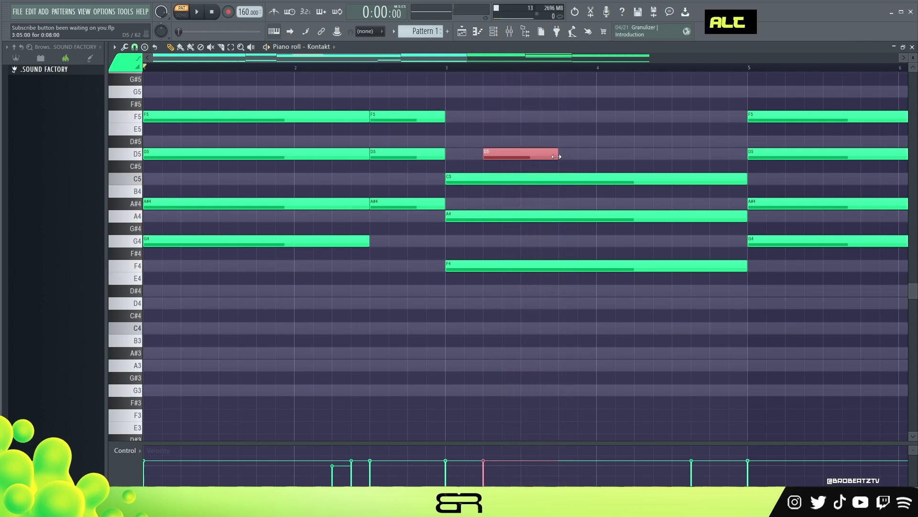
pyautogui.moveTo(556, 157); pyautogui.dragTo(637, 157)
pyautogui.rightClick(687, 137)
pyautogui.press('space')
pyautogui.press('space')
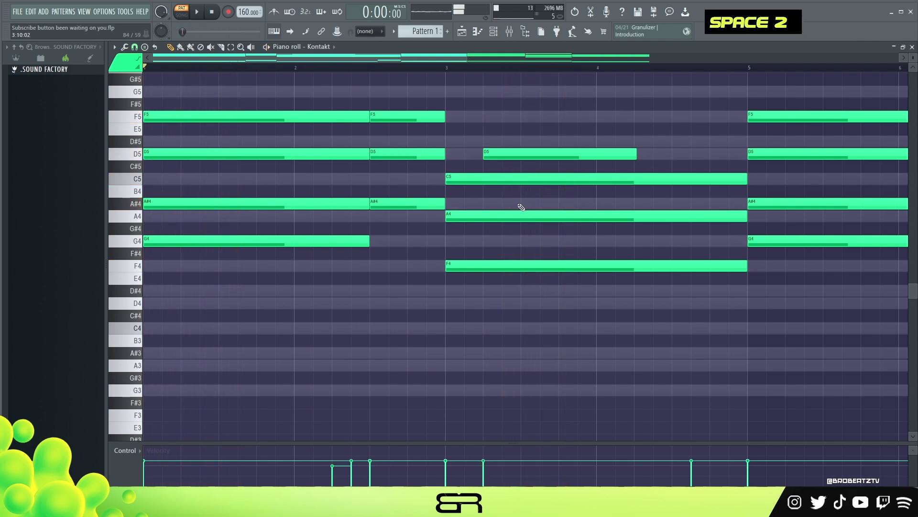
pyautogui.scroll(3, 232, 144)
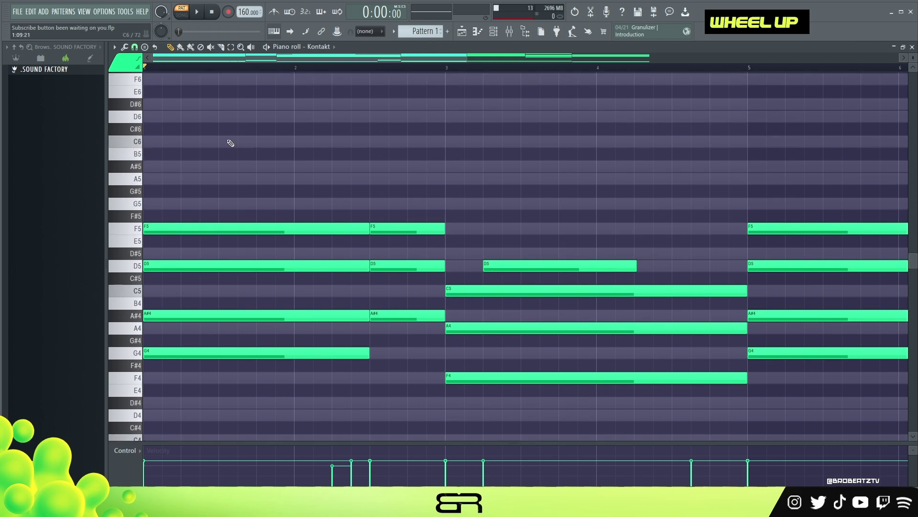
pyautogui.scroll(-3, 410, 168)
pyautogui.press('space')
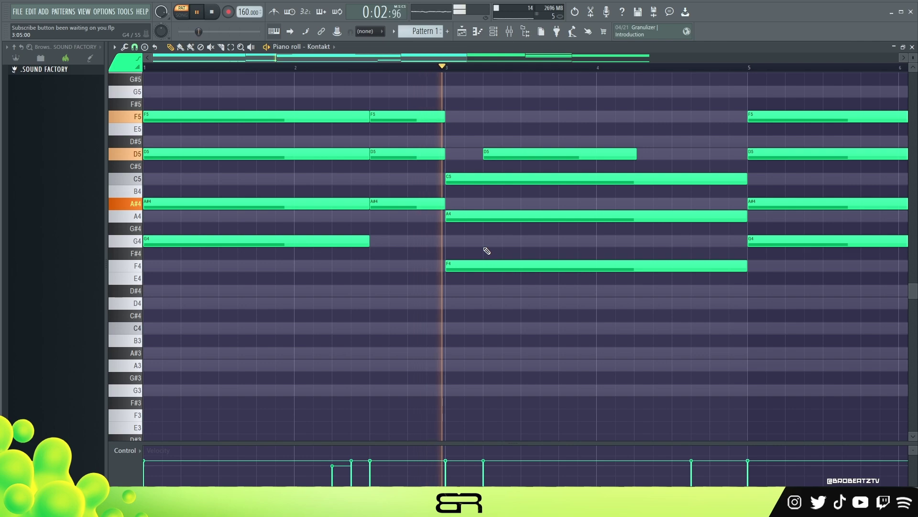
pyautogui.press('space')
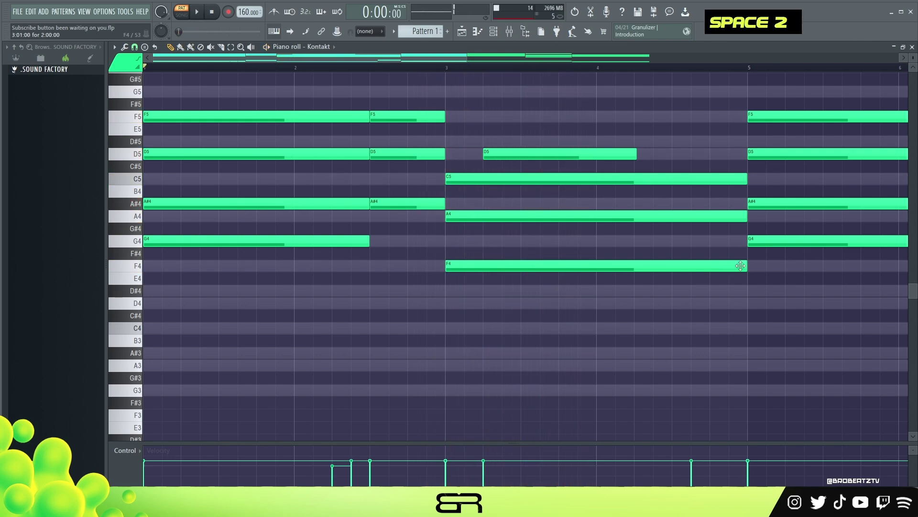
# - Break the bar 3 F4 into two notes, the second starting late in bar 3 at slightly lower velocity, and play back
pyautogui.moveTo(748, 267); pyautogui.dragTo(741, 266)
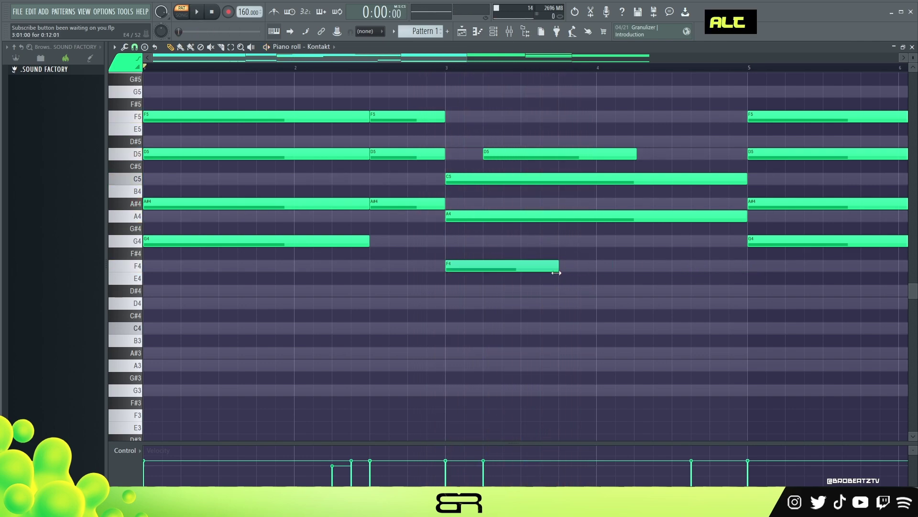
pyautogui.keyDown('alt'); pyautogui.click(668, 268); pyautogui.keyUp('alt')
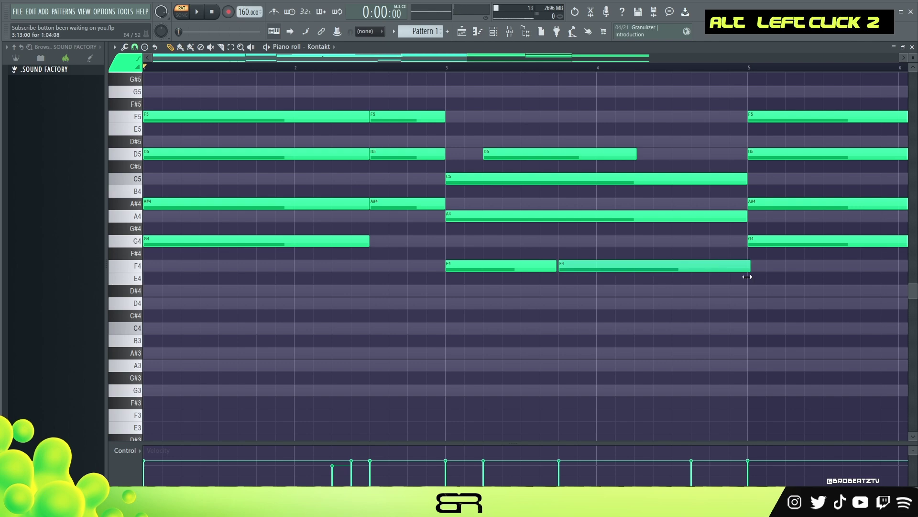
pyautogui.moveTo(748, 277); pyautogui.dragTo(746, 277)
pyautogui.press('space')
pyautogui.keyDown('ctrl'); pyautogui.click(656, 266); pyautogui.keyUp('ctrl')
pyautogui.rightClick(646, 285)
pyautogui.keyDown('alt'); pyautogui.scroll(-2, 516, 294); pyautogui.keyUp('alt')
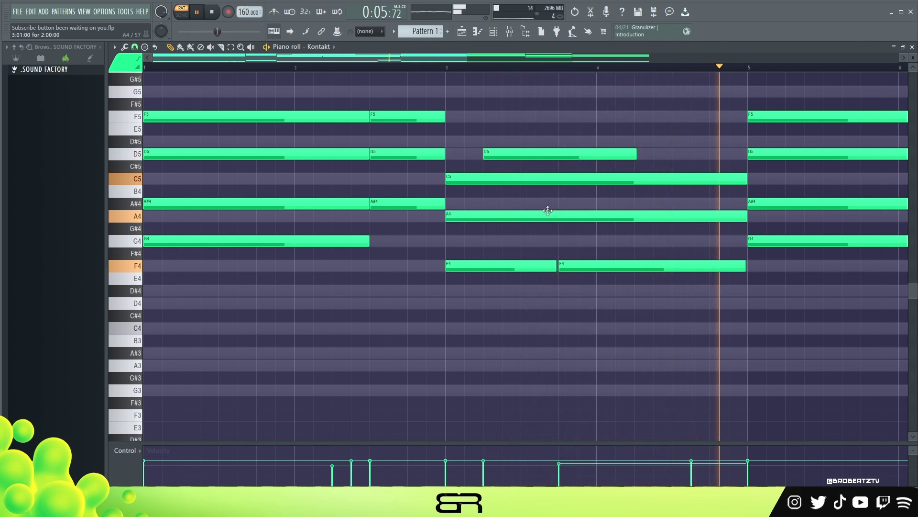
pyautogui.press('space')
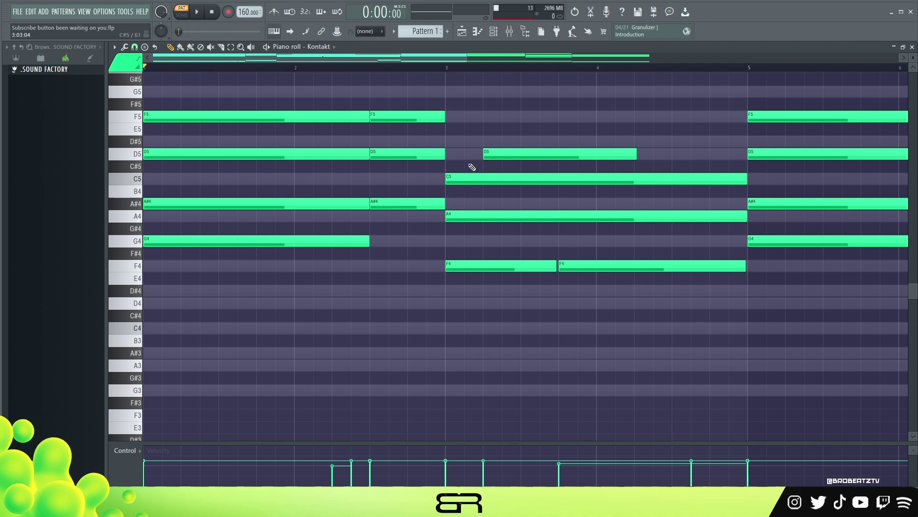
# - Copy the bar 3 C5 into the second half of bar 2 and shorten the copy to end at bar 3
pyautogui.keyDown('ctrl'); pyautogui.moveTo(410, 113); pyautogui.dragTo(485, 262); pyautogui.keyUp('ctrl')
pyautogui.rightClick(485, 251)
pyautogui.keyDown('ctrl'); pyautogui.moveTo(459, 181); pyautogui.dragTo(474, 184); pyautogui.keyUp('ctrl')
pyautogui.keyDown('shift'); pyautogui.moveTo(584, 182); pyautogui.dragTo(510, 181); pyautogui.keyUp('shift')
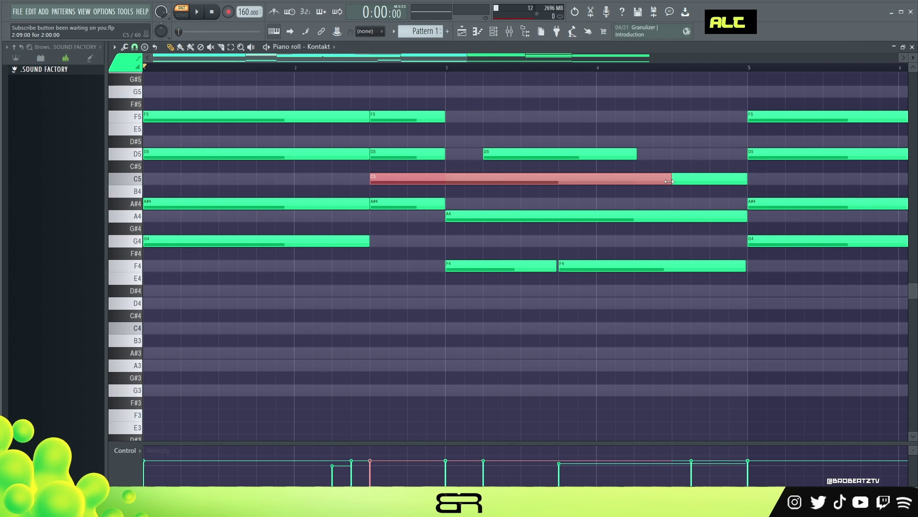
pyautogui.keyDown('alt'); pyautogui.moveTo(669, 182); pyautogui.dragTo(498, 195); pyautogui.keyUp('alt')
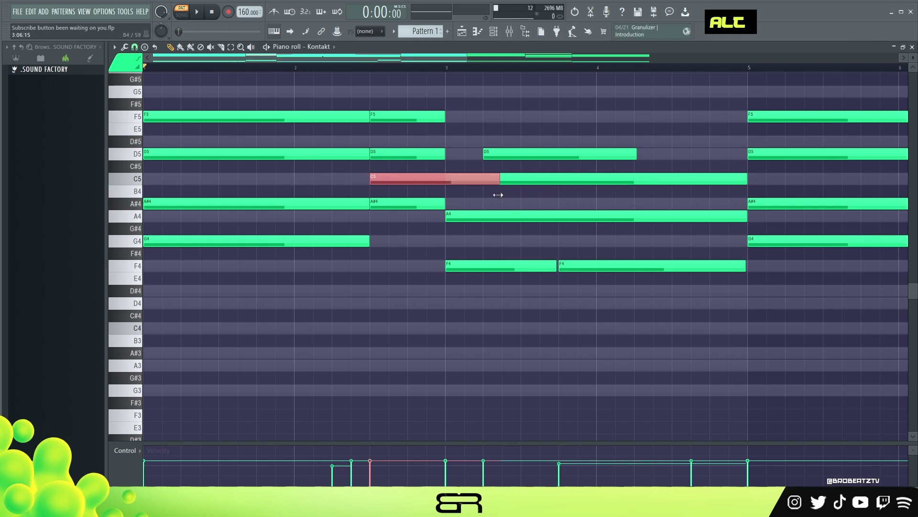
pyautogui.keyDown('ctrl'); pyautogui.moveTo(415, 97); pyautogui.dragTo(526, 268); pyautogui.keyUp('ctrl')
pyautogui.rightClick(453, 192)
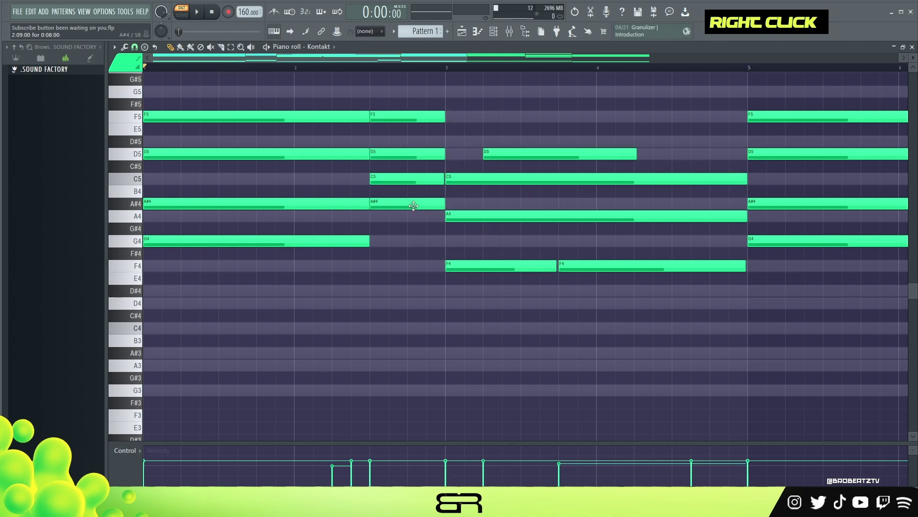
# - Try the short A#4 in the second half of bar 2 an octave higher at A#5 and play it back
pyautogui.moveTo(378, 203); pyautogui.dragTo(435, 131)
pyautogui.scroll(3, 416, 96)
pyautogui.rightClick(529, 153)
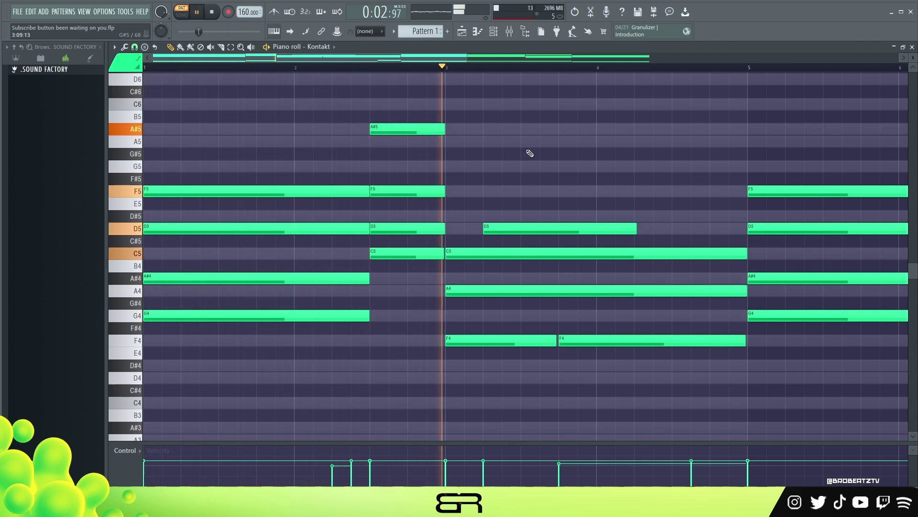
pyautogui.press('space')
# - Lower the bar 2 A#5 by an octave, delete that note, and play the first four bars
pyautogui.keyDown('ctrl'); pyautogui.click(419, 130); pyautogui.keyUp('ctrl')
pyautogui.press('space')
pyautogui.hotkey('ctrl', 'Down')
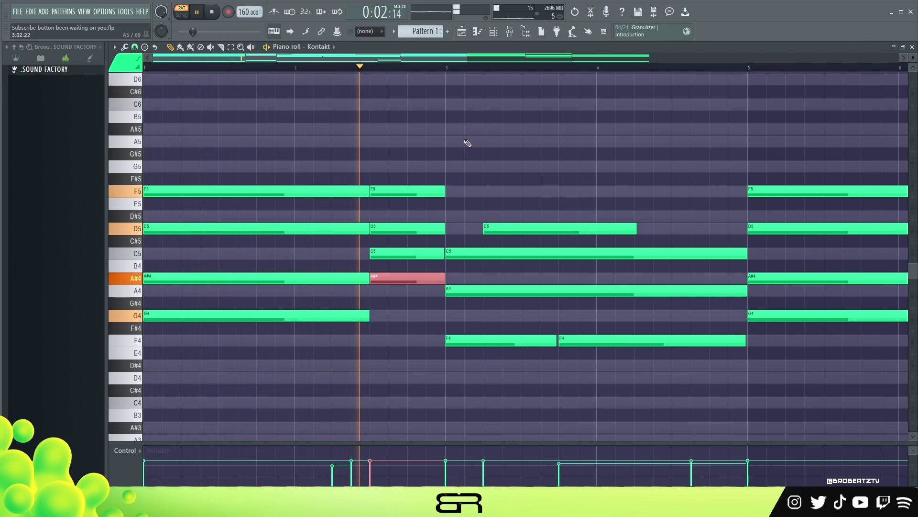
pyautogui.press('space')
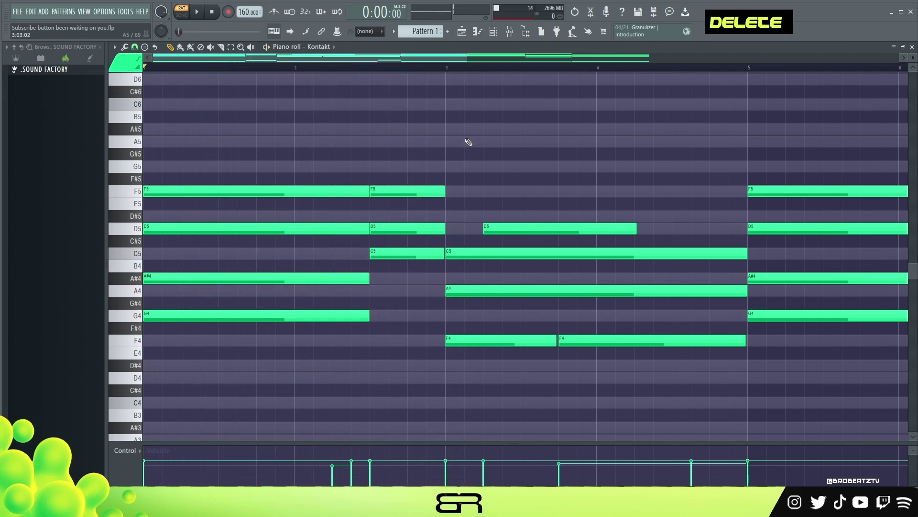
pyautogui.press('space')
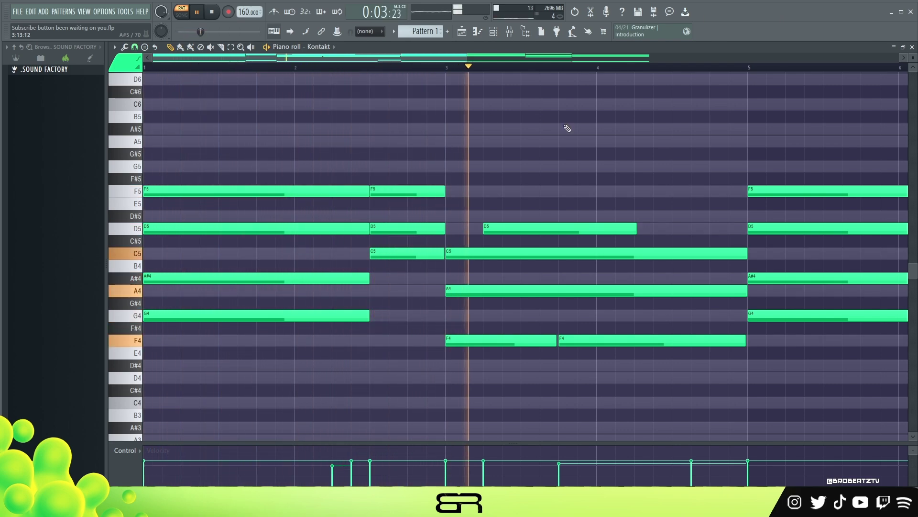
pyautogui.scroll(-1, 570, 128)
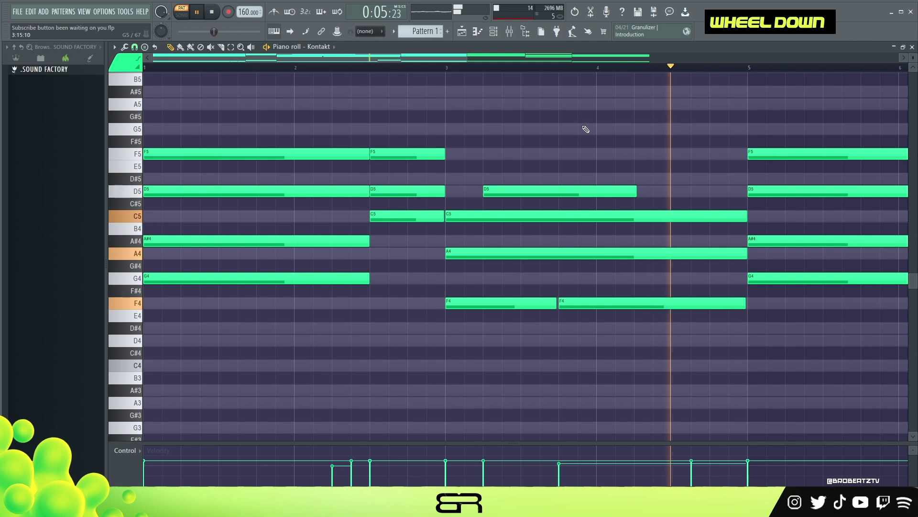
pyautogui.press('space')
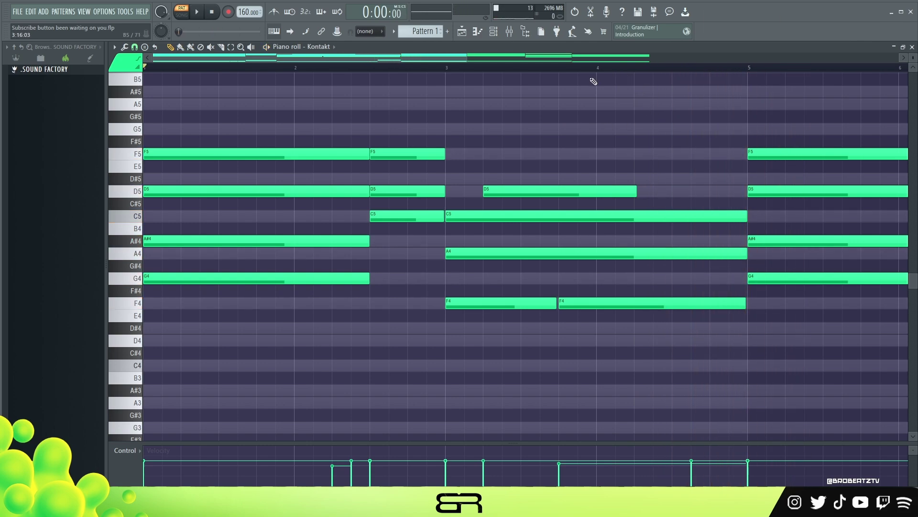
# - Start playback from bar 5 and add a short F4 beneath the chord in the middle of bar 5
pyautogui.moveTo(448, 57); pyautogui.dragTo(651, 70)
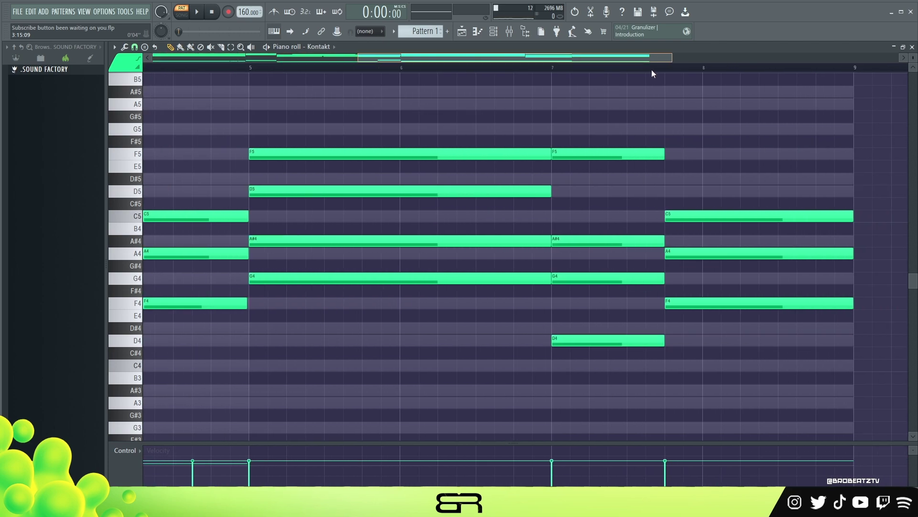
pyautogui.moveTo(652, 70); pyautogui.dragTo(369, 86)
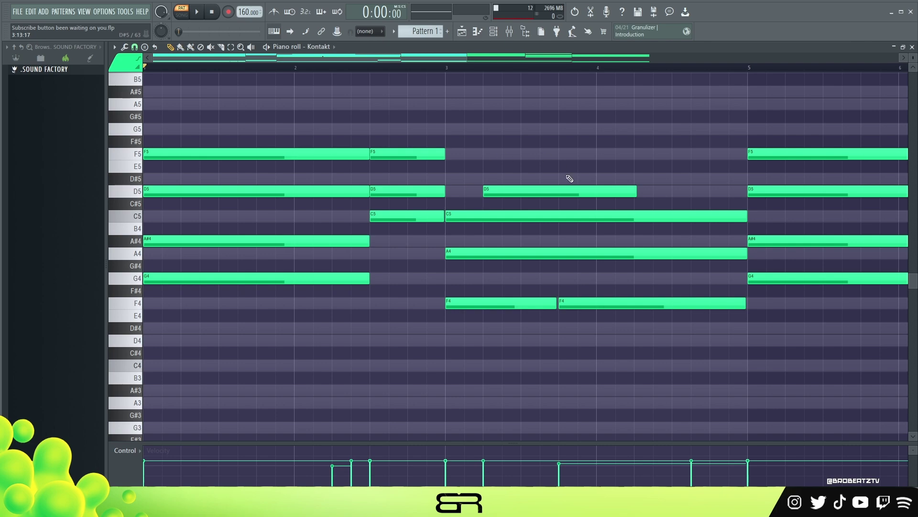
pyautogui.moveTo(407, 62); pyautogui.dragTo(620, 96)
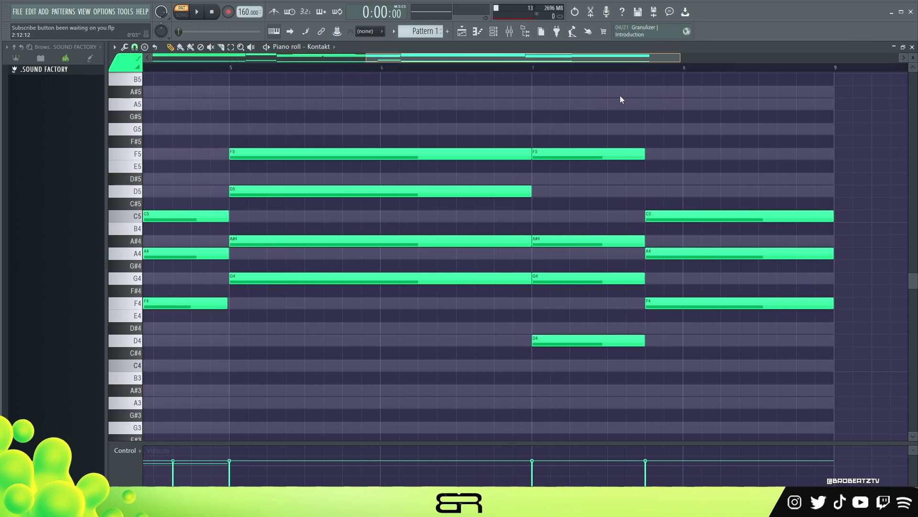
pyautogui.click(230, 67)
pyautogui.press('space')
pyautogui.click(330, 303)
pyautogui.moveTo(456, 307); pyautogui.dragTo(349, 315)
# - Break the bar 5 G4 and A#4 each into two notes, restarting G4 late in bar 5 and A#4 early in bar 6
pyautogui.moveTo(530, 278); pyautogui.dragTo(324, 278)
pyautogui.click(345, 278)
pyautogui.press('space')
pyautogui.press('space')
pyautogui.moveTo(531, 241); pyautogui.dragTo(391, 241)
pyautogui.click(403, 241)
pyautogui.press('space')
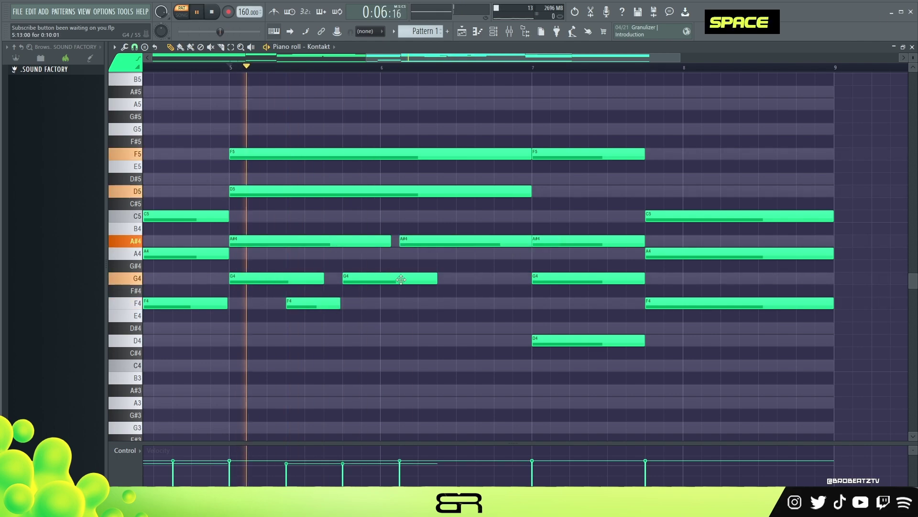
pyautogui.press('space')
# - Shorten the bar 5 F5 to about mid-bar 6 and add a G5 running up to bar 7
pyautogui.keyDown('ctrl'); pyautogui.click(478, 154); pyautogui.keyUp('ctrl')
pyautogui.moveTo(531, 154); pyautogui.dragTo(453, 154)
pyautogui.click(459, 154)
pyautogui.moveTo(518, 129); pyautogui.dragTo(532, 129)
pyautogui.rightClick(589, 154)
# - Add an F5 in bar 7, a D5 starting late in bar 7 and another F5 in bar 8
pyautogui.moveTo(479, 129); pyautogui.dragTo(634, 154)
pyautogui.moveTo(555, 152); pyautogui.dragTo(744, 154)
pyautogui.click(650, 192)
pyautogui.scroll(-2, 720, 190)
pyautogui.press('space')
pyautogui.press('space')
pyautogui.keyDown('ctrl'); pyautogui.keyDown('shift'); pyautogui.click(535, 191); pyautogui.keyUp('shift'); pyautogui.keyUp('ctrl')
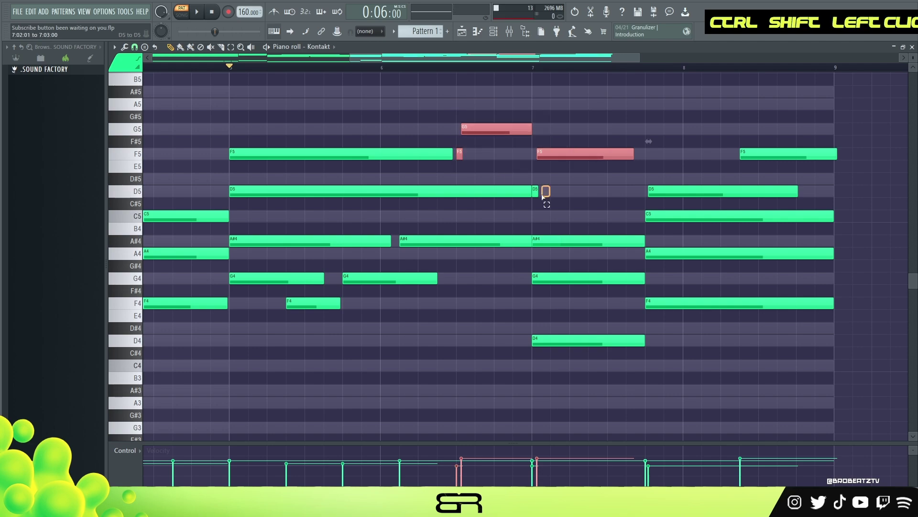
# - Lengthen the bar 5 F4 and the second G4 into bar 6, and end the bar 6 A#4 just before bar 7
pyautogui.moveTo(436, 278); pyautogui.dragTo(503, 278)
pyautogui.moveTo(339, 303); pyautogui.dragTo(460, 304)
pyautogui.press('space')
pyautogui.keyDown('ctrl'); pyautogui.click(479, 241); pyautogui.keyUp('ctrl')
pyautogui.moveTo(562, 241); pyautogui.dragTo(525, 242)
# - Shorten the bar 8 F5 and end the preceding D5 where that F5 starts
pyautogui.keyDown('ctrl'); pyautogui.click(780, 154); pyautogui.keyUp('ctrl')
pyautogui.moveTo(836, 154); pyautogui.dragTo(801, 154)
pyautogui.moveTo(796, 191); pyautogui.dragTo(739, 191)
pyautogui.press('space')
# - Trim the long bar 5 D5 to end just before bar 7 and play the closing bars
pyautogui.scroll(-1, 568, 159)
pyautogui.moveTo(530, 192); pyautogui.dragTo(535, 191)
pyautogui.press('space')
pyautogui.press('space')
pyautogui.press('space')
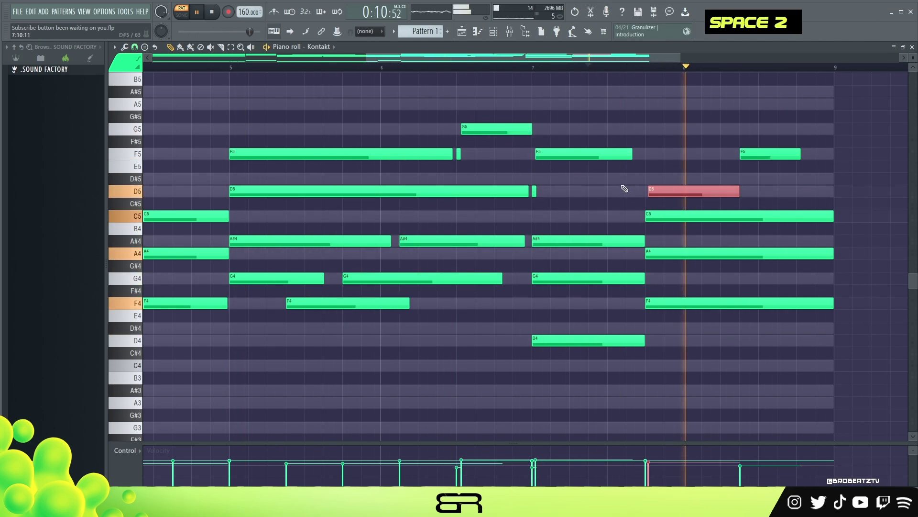
# - Highlight the added top-line notes and the staggered F4, G4 and A#4 in bars 5 to 8 for review
pyautogui.rightClick(609, 206)
pyautogui.moveTo(509, 126); pyautogui.dragTo(455, 165)
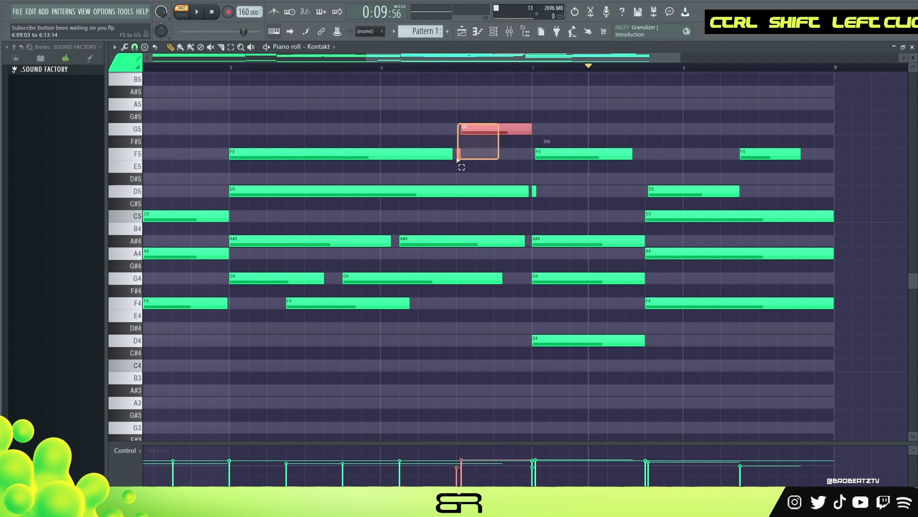
pyautogui.moveTo(584, 136); pyautogui.dragTo(535, 197)
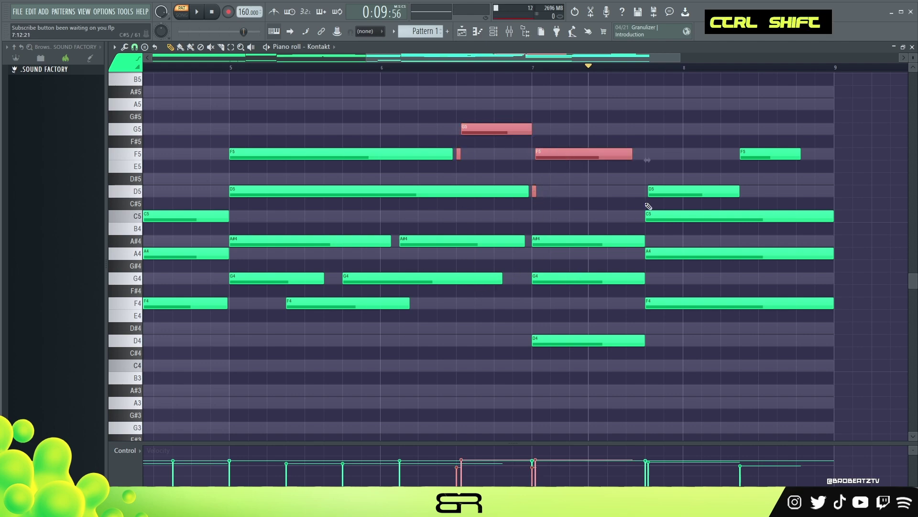
pyautogui.moveTo(664, 190); pyautogui.dragTo(668, 191)
pyautogui.moveTo(584, 139); pyautogui.dragTo(533, 199)
pyautogui.moveTo(557, 156); pyautogui.dragTo(727, 156)
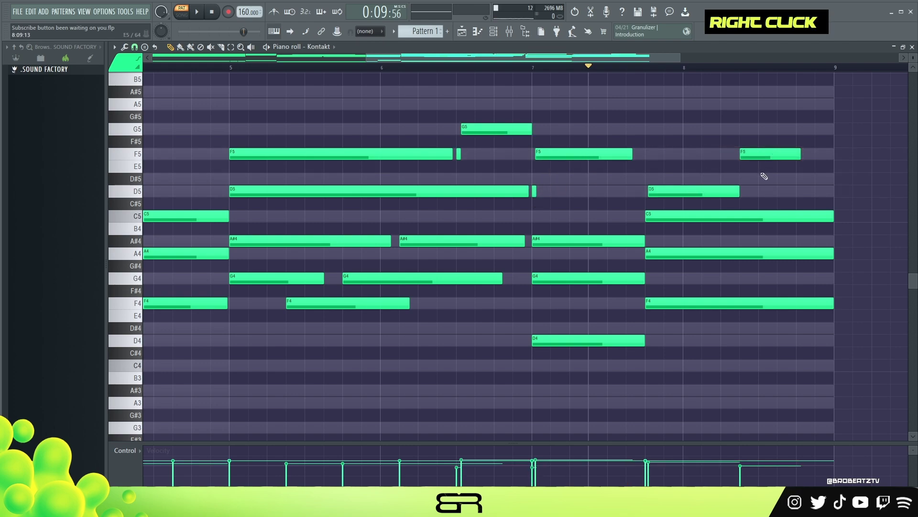
pyautogui.keyDown('ctrl'); pyautogui.click(364, 303); pyautogui.keyUp('ctrl')
pyautogui.keyDown('ctrl'); pyautogui.keyDown('shift'); pyautogui.click(407, 279); pyautogui.keyUp('shift'); pyautogui.keyUp('ctrl')
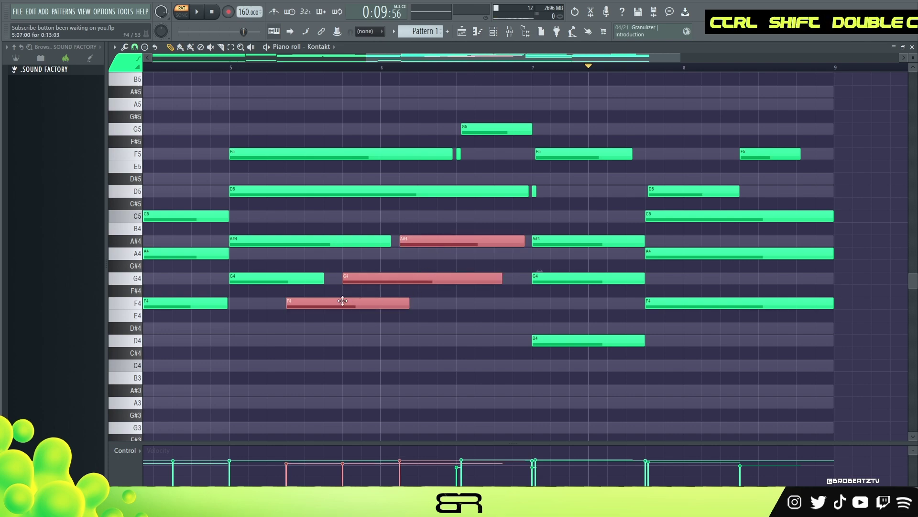
pyautogui.moveTo(283, 122); pyautogui.dragTo(512, 310)
pyautogui.click(497, 331)
# - Play the full eight-bar progression from the beginning
pyautogui.keyDown('ctrl'); pyautogui.rightClick(435, 320); pyautogui.keyUp('ctrl')
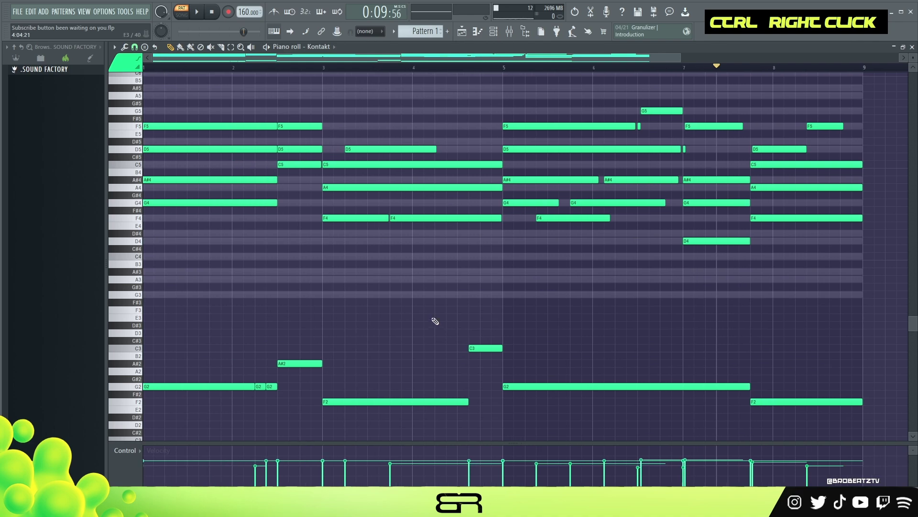
pyautogui.press('space')
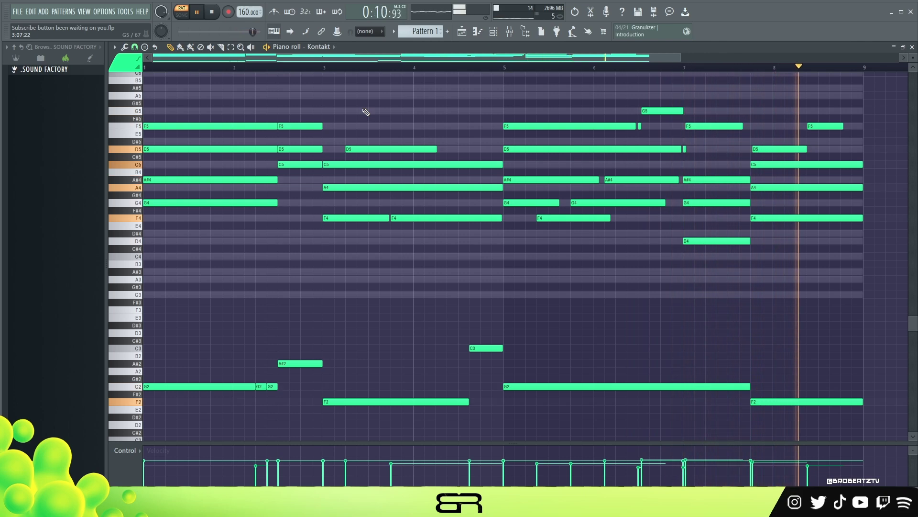
pyautogui.press('space')
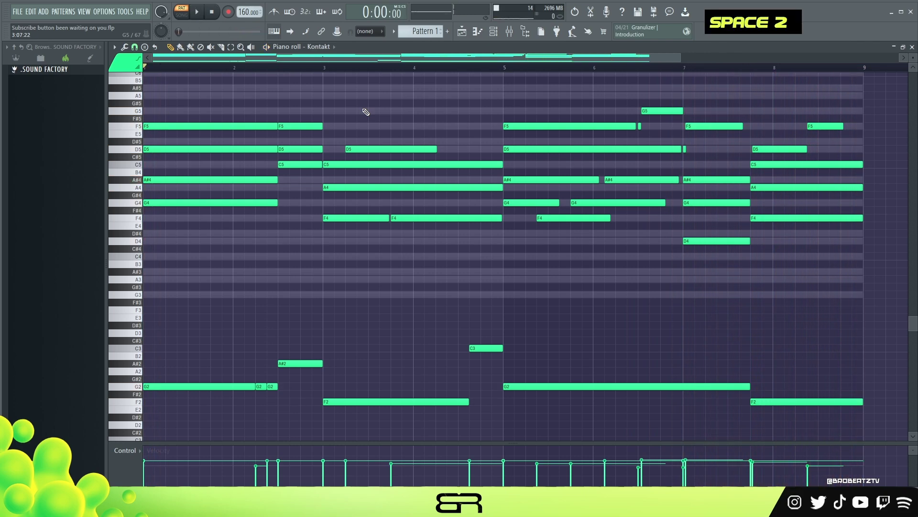
# - Copy the opening G4, A#4 and D5 up an octave, shorten the copies to brief notes, and play from the start
pyautogui.scroll(5, 445, 152)
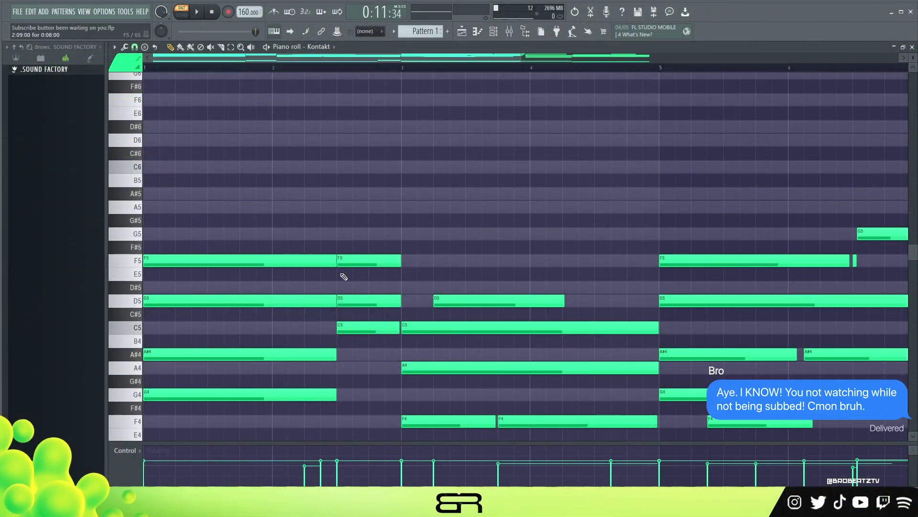
pyautogui.moveTo(238, 336); pyautogui.dragTo(238, 411)
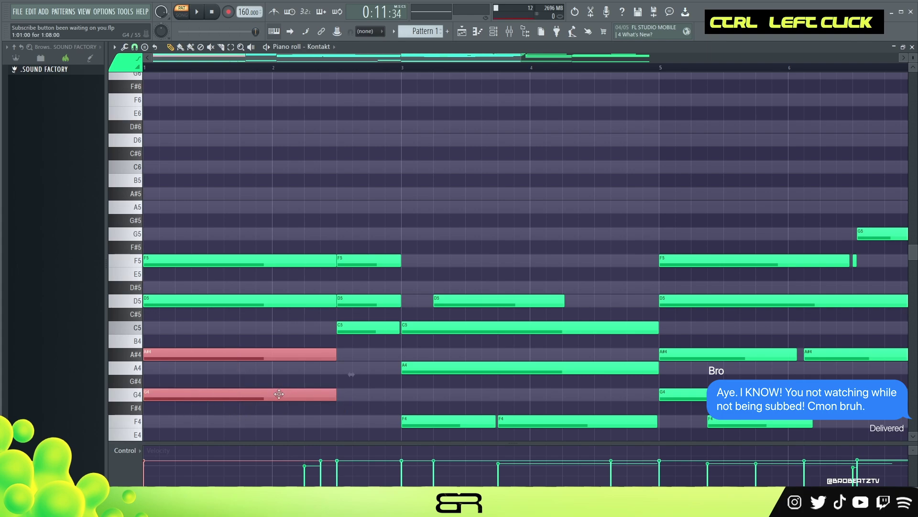
pyautogui.keyDown('ctrl'); pyautogui.keyDown('shift'); pyautogui.click(189, 299); pyautogui.keyUp('shift'); pyautogui.keyUp('ctrl')
pyautogui.keyDown('shift'); pyautogui.click(145, 396); pyautogui.keyUp('shift')
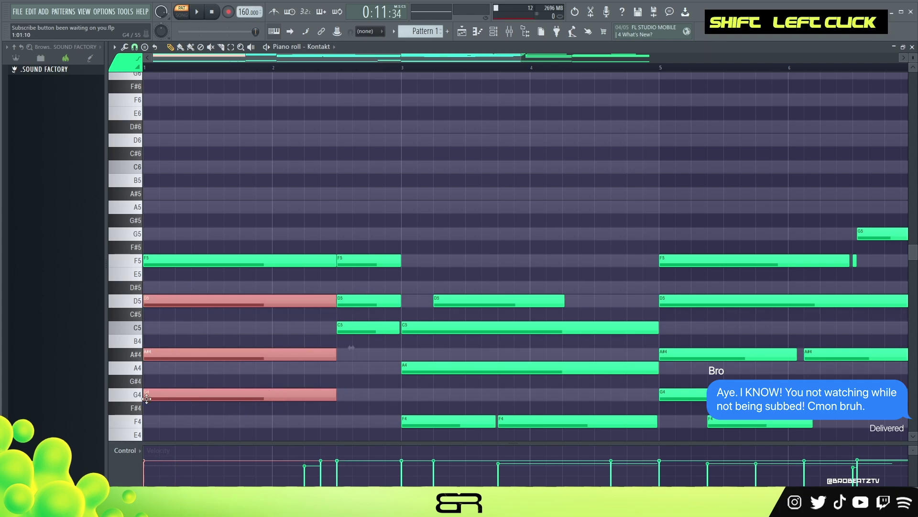
pyautogui.hotkey('ctrl', 'Up')
pyautogui.moveTo(212, 236); pyautogui.dragTo(157, 226)
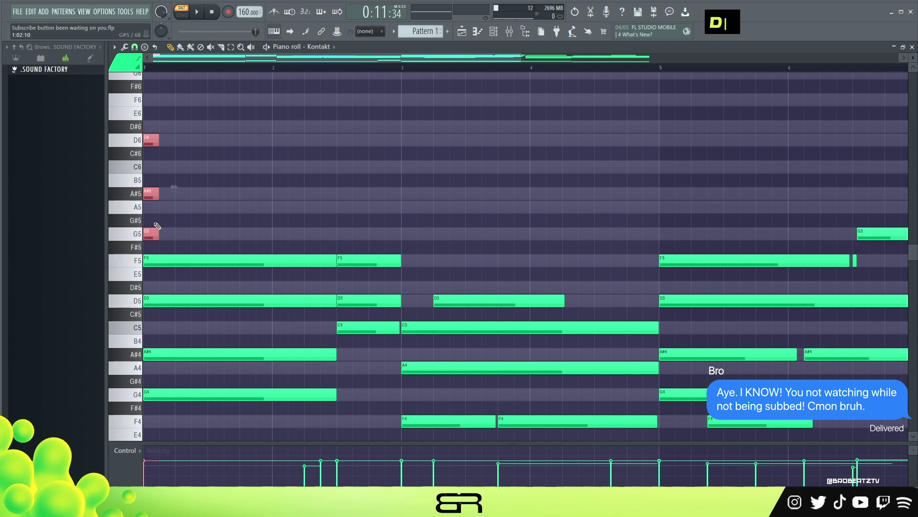
pyautogui.hotkey('shift', 'Up')
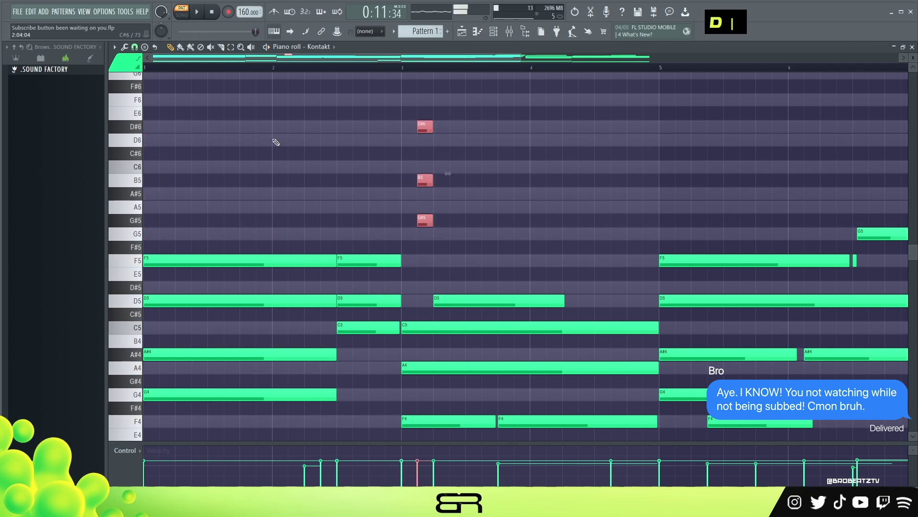
pyautogui.press('space')
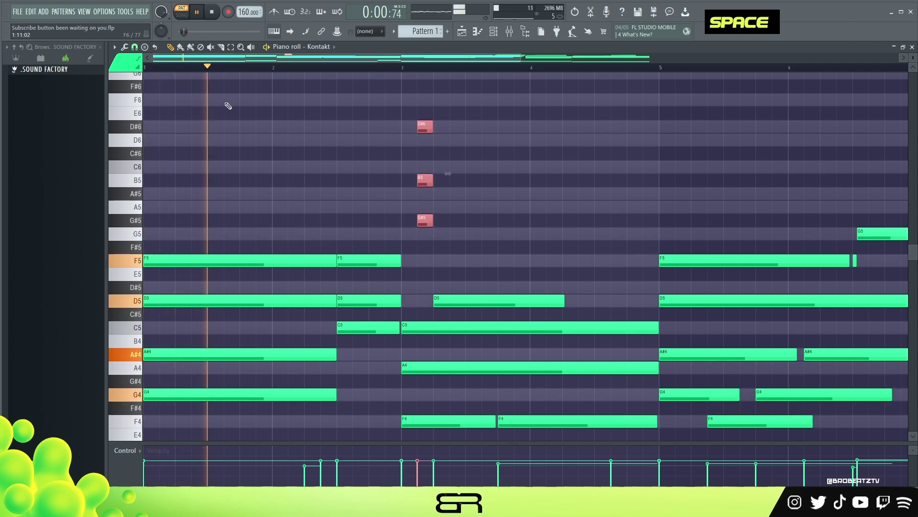
pyautogui.press('space')
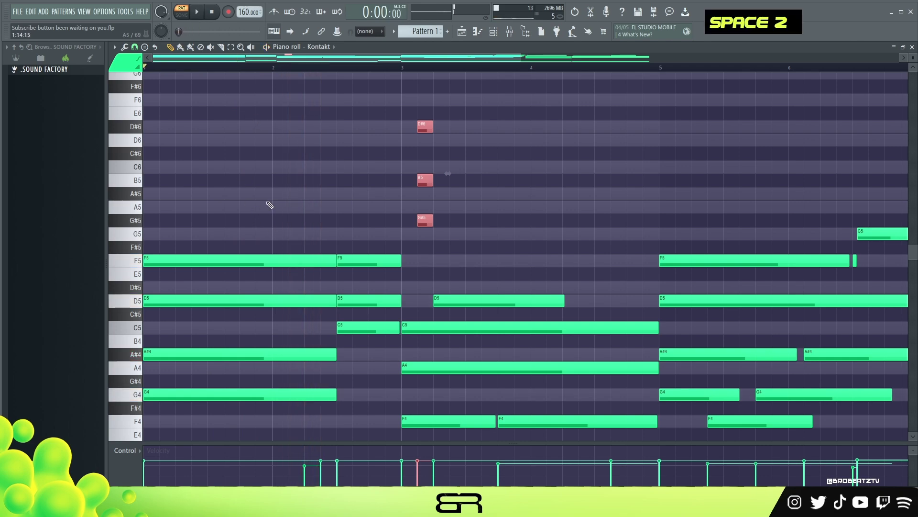
# - Place very short G5, A#5 and D6 notes at the start of bar 2 and lengthen the A#5
pyautogui.moveTo(287, 237); pyautogui.dragTo(277, 237)
pyautogui.keyDown('alt'); pyautogui.rightClick(288, 239); pyautogui.keyUp('alt')
pyautogui.scroll(-1, 275, 197)
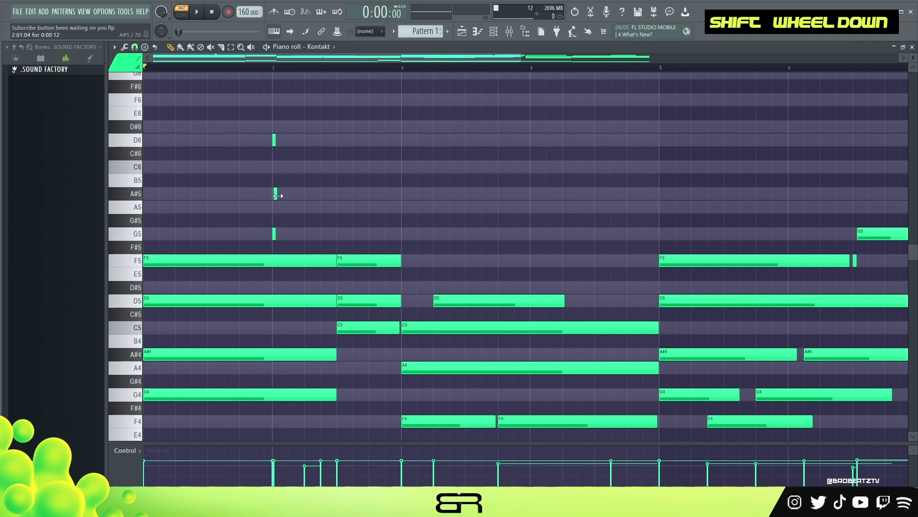
pyautogui.moveTo(281, 196); pyautogui.dragTo(286, 197)
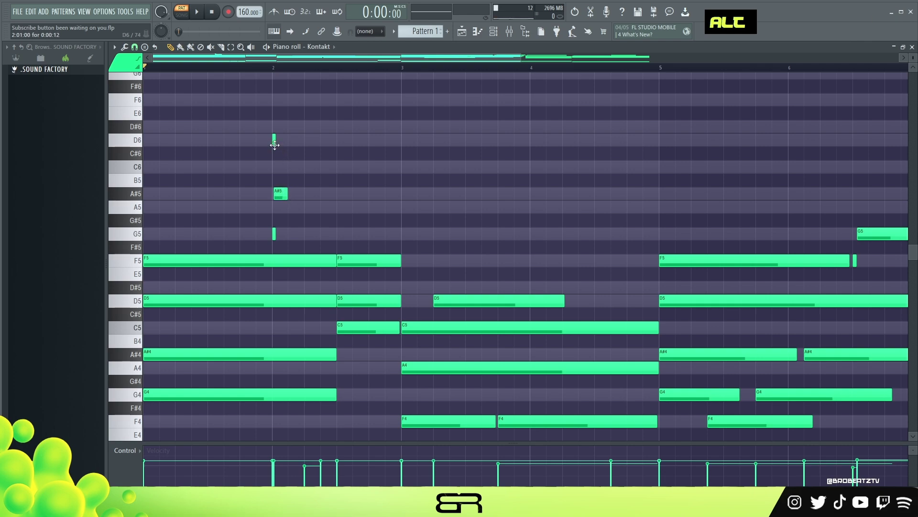
# - Move the D6 to mid-bar 2, extend it to bar 3, and add a C6 leading up to it
pyautogui.keyDown('alt'); pyautogui.click(340, 144); pyautogui.keyUp('alt')
pyautogui.keyDown('alt'); pyautogui.rightClick(341, 143); pyautogui.keyUp('alt')
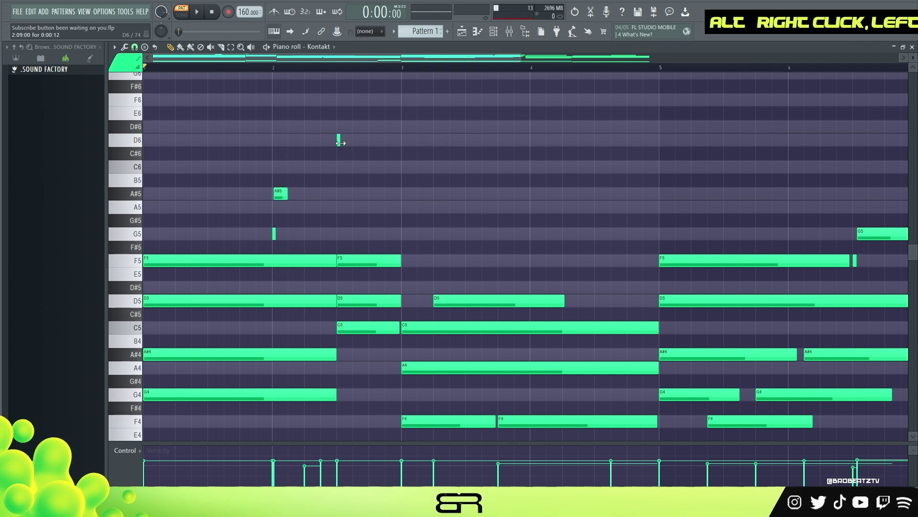
pyautogui.moveTo(353, 145); pyautogui.dragTo(394, 146)
pyautogui.scroll(-1, 372, 139)
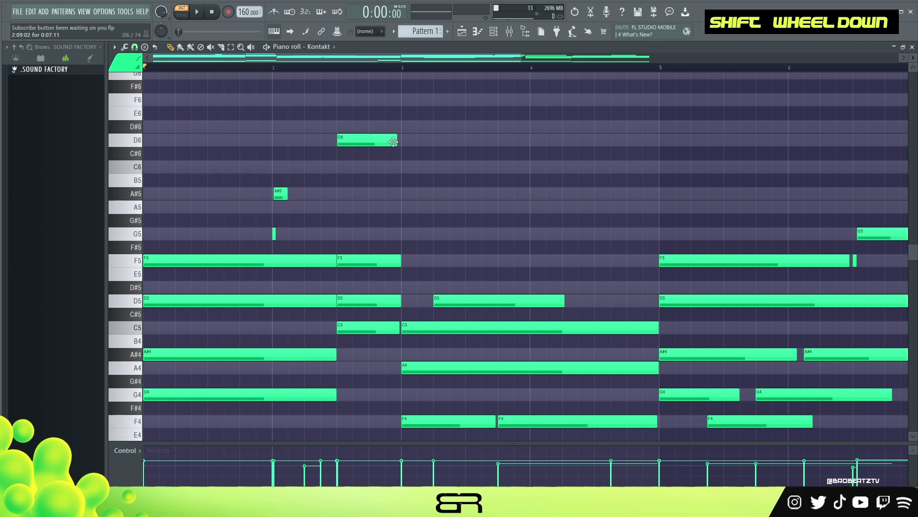
pyautogui.moveTo(346, 165); pyautogui.dragTo(335, 168)
pyautogui.press('space')
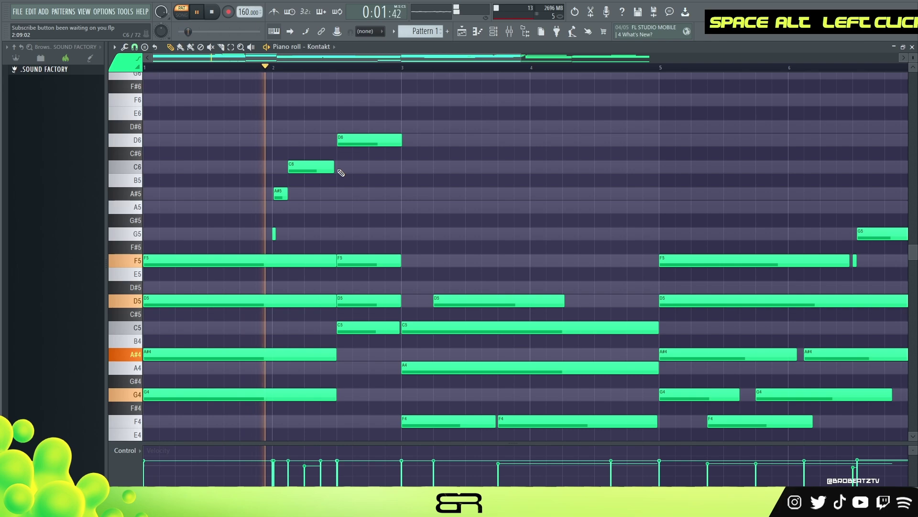
pyautogui.press('space')
pyautogui.press('space')
# - Adjust the length and timing of the G5 grace note at the start of bar 2
pyautogui.moveTo(371, 119); pyautogui.dragTo(248, 232)
pyautogui.keyDown('ctrl'); pyautogui.click(274, 233); pyautogui.keyUp('ctrl')
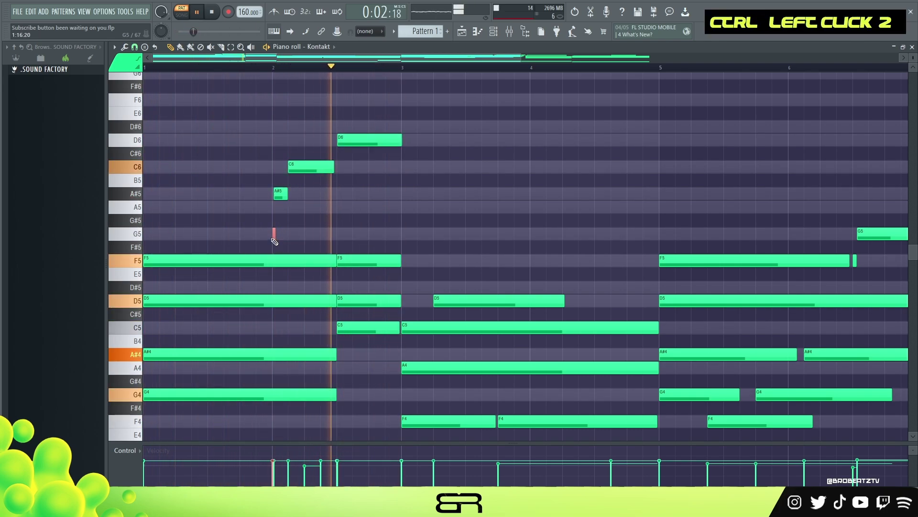
pyautogui.press('space')
pyautogui.keyDown('alt'); pyautogui.click(276, 232); pyautogui.keyUp('alt')
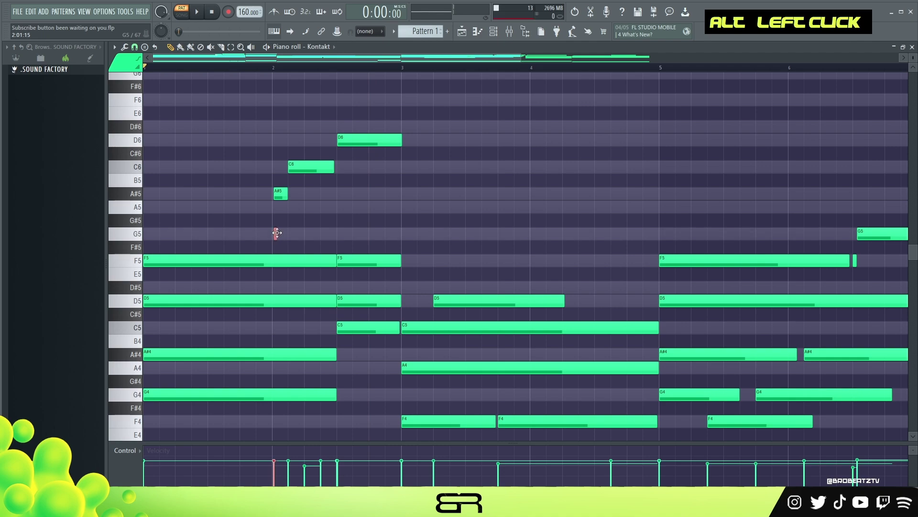
pyautogui.keyDown('shift'); pyautogui.scroll(-1, 278, 194); pyautogui.keyUp('shift')
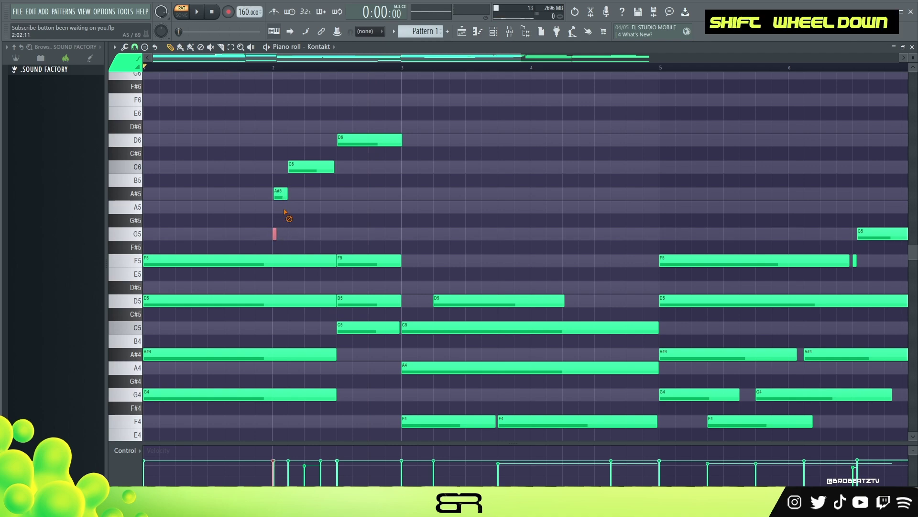
# - Nudge the bar 2 A#5 slightly later and lengthen it to overlap the start of the C6
pyautogui.keyDown('ctrl'); pyautogui.click(281, 194); pyautogui.keyUp('ctrl')
pyautogui.press('space')
pyautogui.keyDown('shift'); pyautogui.scroll(-1, 287, 195); pyautogui.keyUp('shift')
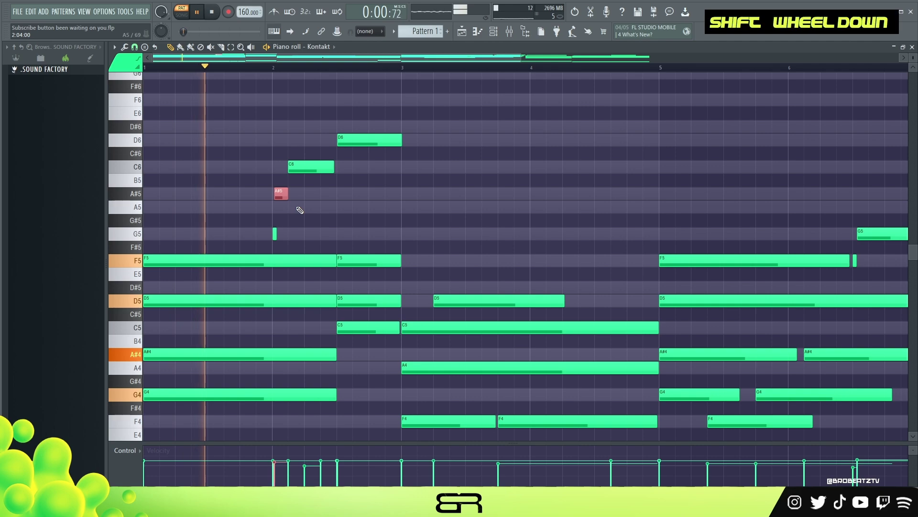
pyautogui.press('space')
pyautogui.keyDown('alt'); pyautogui.moveTo(287, 195); pyautogui.dragTo(295, 196); pyautogui.keyUp('alt')
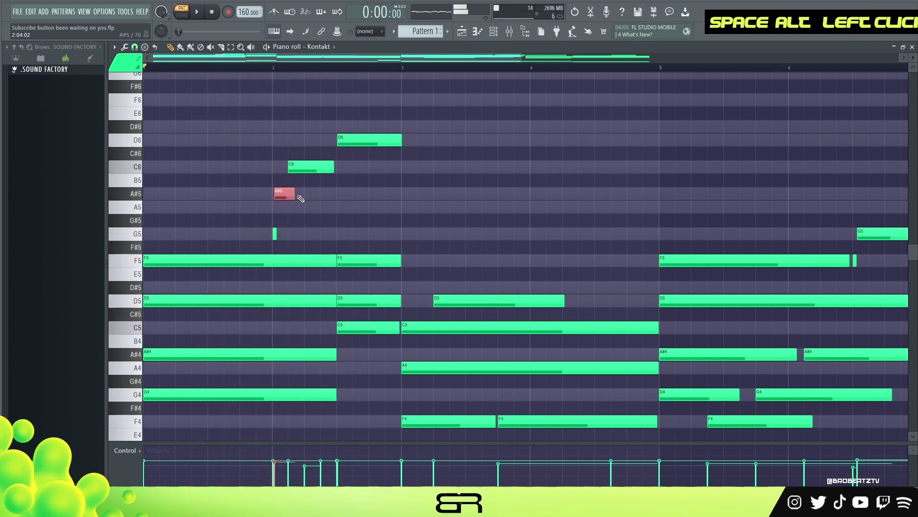
# - Shorten and retime the bar 2 G5 grace note against playback, and extend the D6 slightly past bar 3
pyautogui.press('space')
pyautogui.keyDown('shift'); pyautogui.scroll(2, 276, 234); pyautogui.keyUp('shift')
pyautogui.keyDown('shift'); pyautogui.scroll(-1, 276, 234); pyautogui.keyUp('shift')
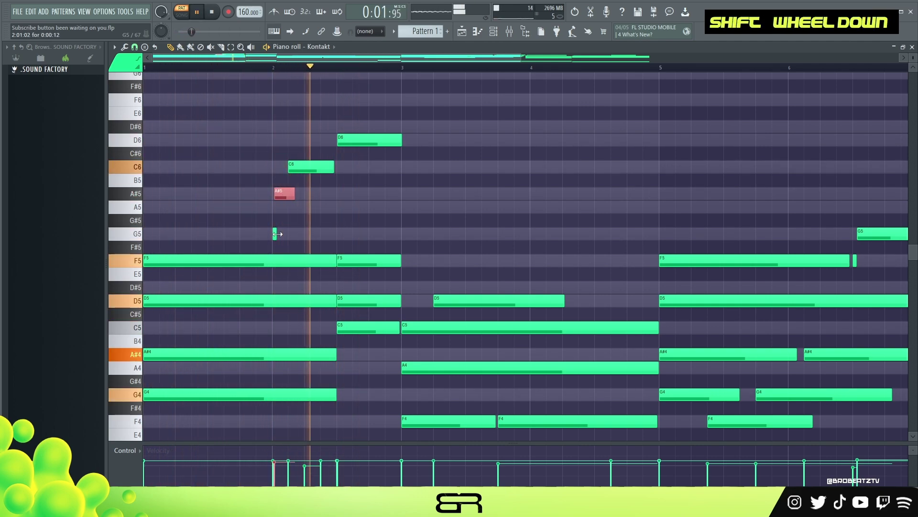
pyautogui.rightClick(273, 236)
pyautogui.keyDown('shift'); pyautogui.scroll(2, 273, 238); pyautogui.keyUp('shift')
pyautogui.press('space')
pyautogui.press('space')
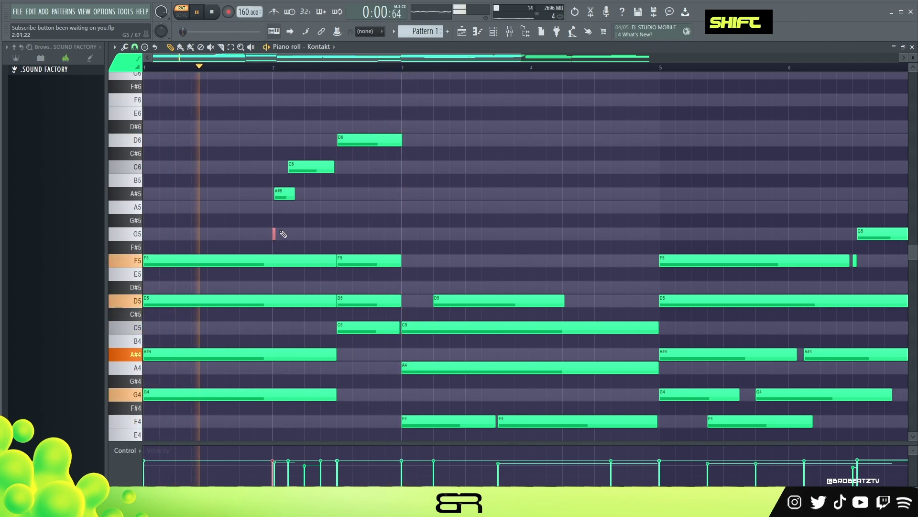
pyautogui.rightClick(274, 232)
pyautogui.keyDown('shift'); pyautogui.scroll(-1, 274, 233); pyautogui.keyUp('shift')
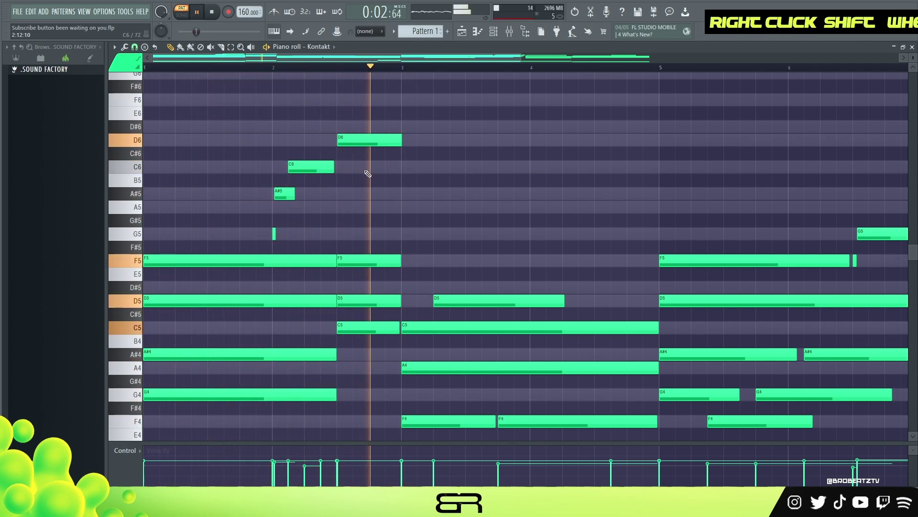
pyautogui.press('space')
pyautogui.keyDown('alt'); pyautogui.moveTo(401, 140); pyautogui.dragTo(405, 140); pyautogui.keyUp('alt')
# - Copy the G5 and A#5 pair to late bar 3, start the G5 earlier and lengthen it almost up to the A#5
pyautogui.keyDown('ctrl'); pyautogui.moveTo(297, 188); pyautogui.dragTo(269, 236); pyautogui.keyUp('ctrl')
pyautogui.keyDown('shift'); pyautogui.moveTo(283, 193); pyautogui.dragTo(543, 194); pyautogui.keyUp('shift')
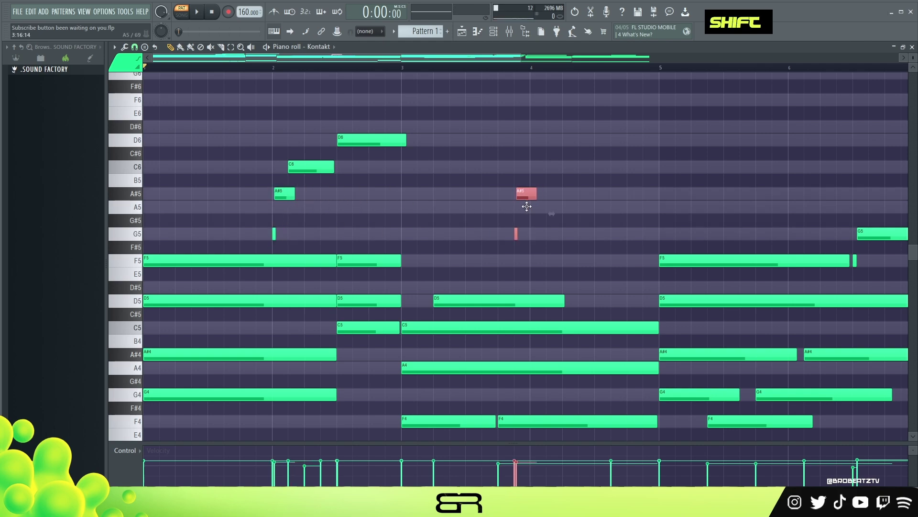
pyautogui.rightClick(568, 236)
pyautogui.click(517, 196)
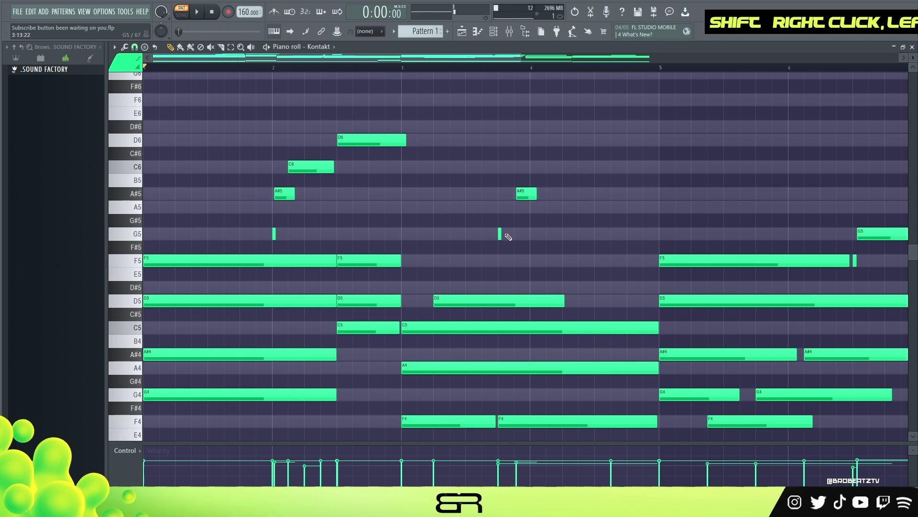
pyautogui.keyDown('alt'); pyautogui.moveTo(502, 234); pyautogui.dragTo(514, 233); pyautogui.keyUp('alt')
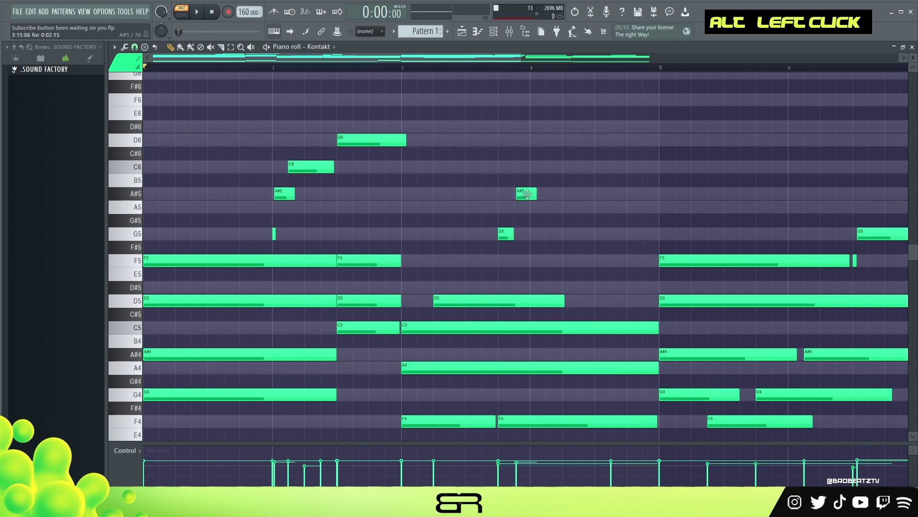
# - Add a copy of the short G5 right after the A#5 in bar 4 and play the passage
pyautogui.keyDown('ctrl'); pyautogui.click(506, 234); pyautogui.keyUp('ctrl')
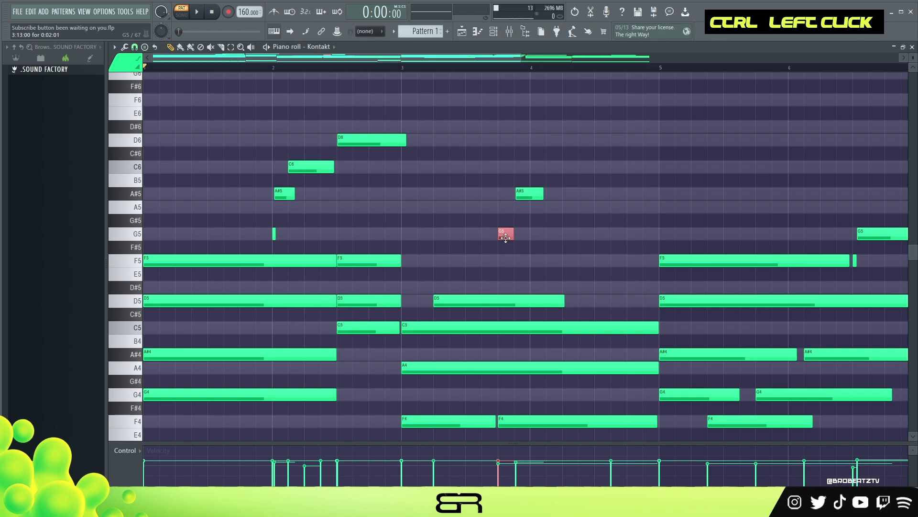
pyautogui.press('space')
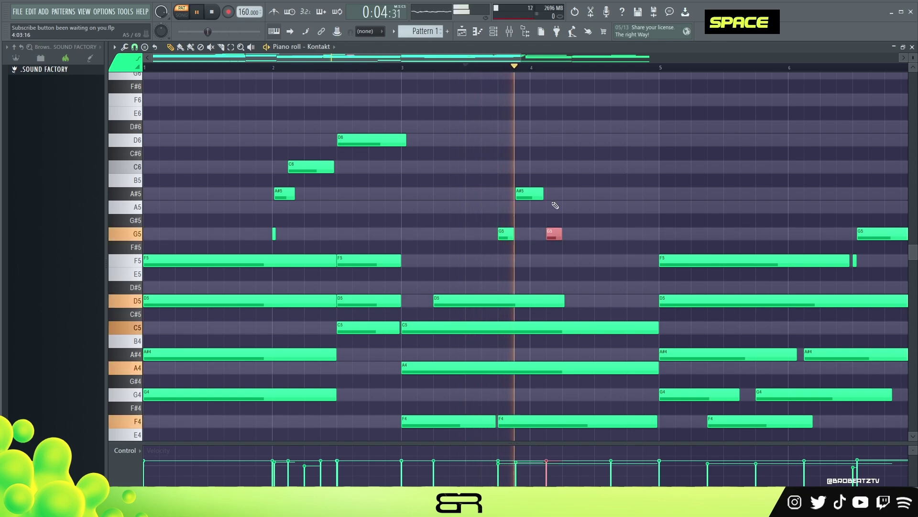
pyautogui.press('space')
pyautogui.press('space')
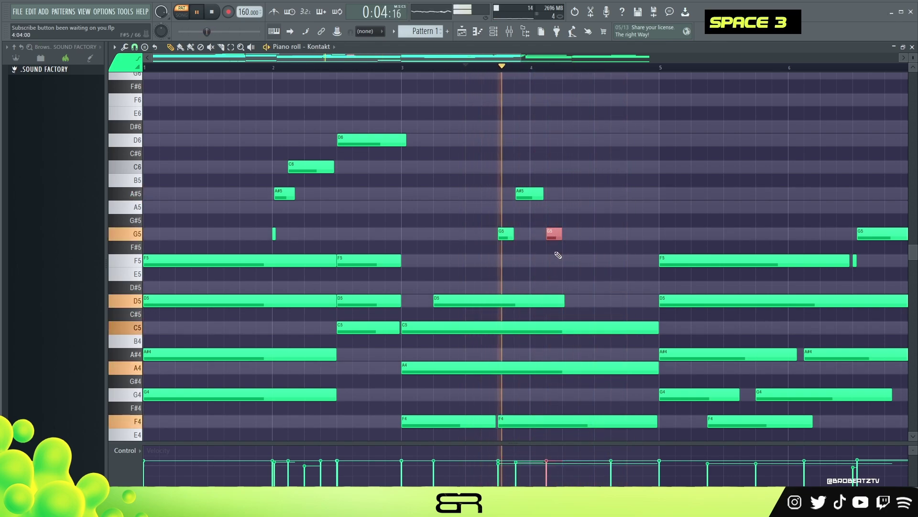
# - Transpose the late bar 3 figure up two semitones, raise its outer notes one more to A#5, and play it
pyautogui.press('space')
pyautogui.moveTo(568, 174); pyautogui.dragTo(495, 264)
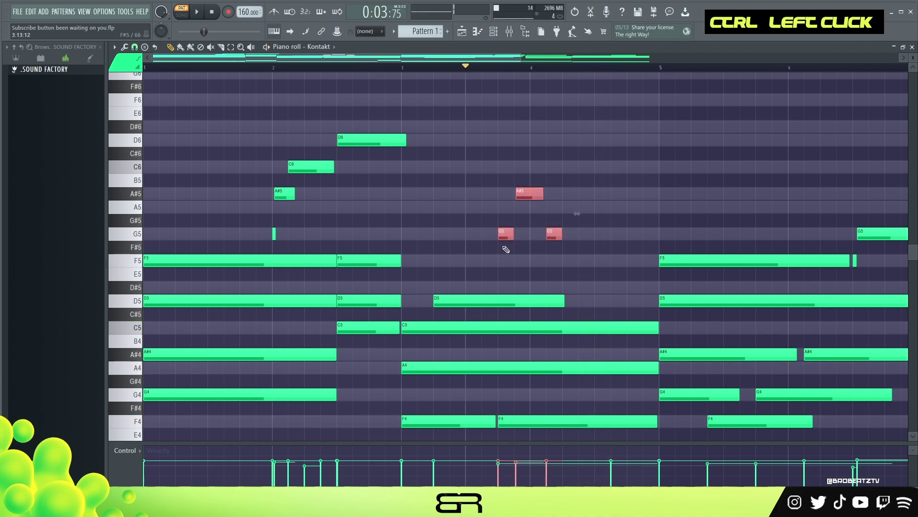
pyautogui.hotkey('shift', 'Up')
pyautogui.hotkey('shift', 'Up')
pyautogui.keyDown('ctrl'); pyautogui.click(528, 176); pyautogui.keyUp('ctrl')
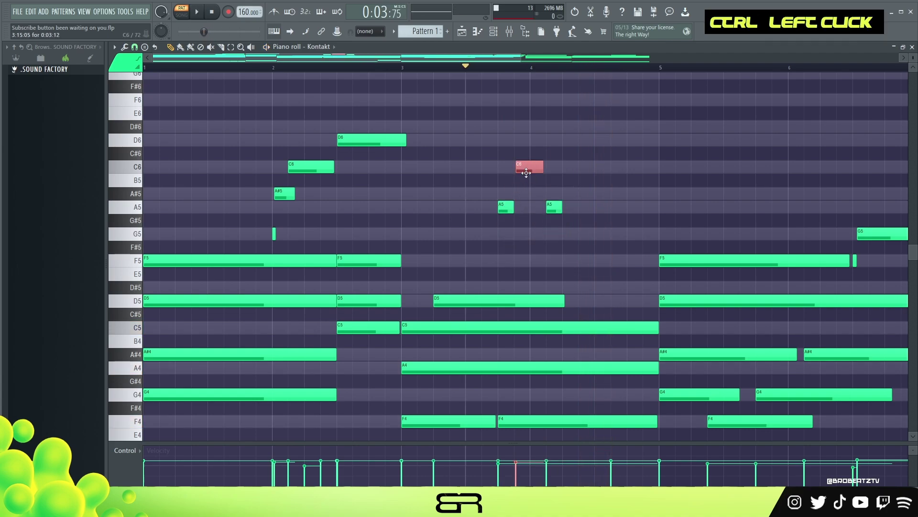
pyautogui.moveTo(493, 190); pyautogui.dragTo(569, 222)
pyautogui.press('space')
pyautogui.hotkey('shift', 'Up')
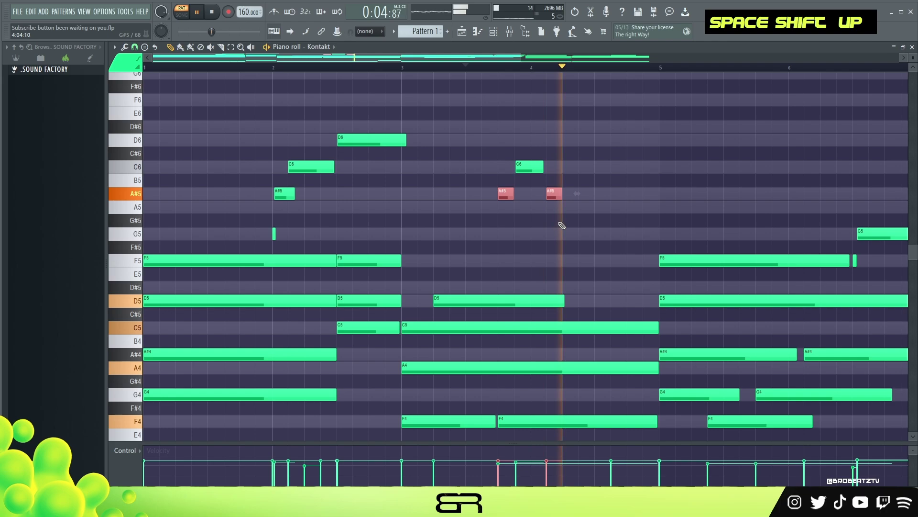
# - Replay the passage and lengthen the last A#5 in bar 4 to about twice its length
pyautogui.press('space')
pyautogui.press('space')
pyautogui.rightClick(567, 195)
pyautogui.keyDown('alt'); pyautogui.click(563, 195); pyautogui.keyUp('alt')
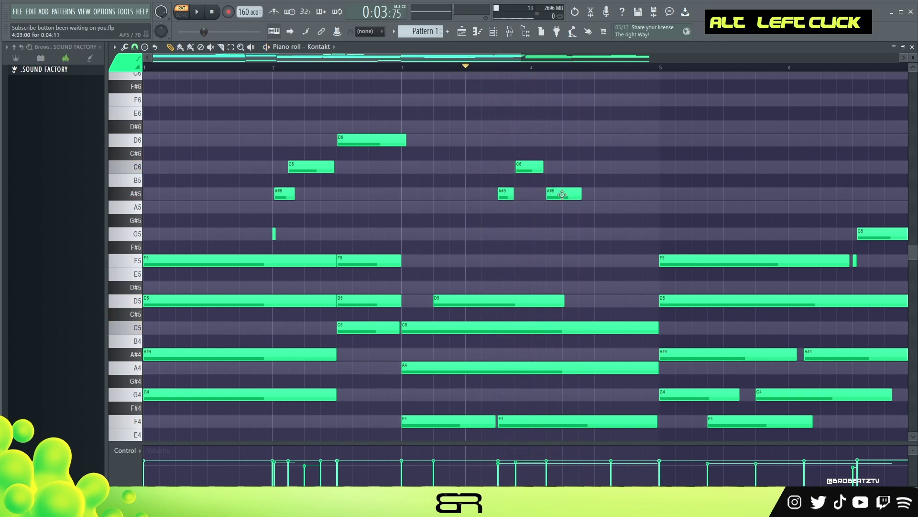
# - Add a copy of the bar 4 F4 two octaves up as an F6 over the rest of bar 4, and audition it
pyautogui.scroll(-2, 563, 194)
pyautogui.keyDown('ctrl'); pyautogui.click(459, 339); pyautogui.keyUp('ctrl')
pyautogui.moveTo(428, 339); pyautogui.dragTo(540, 338)
pyautogui.hotkey('ctrl', 'Up')
pyautogui.hotkey('ctrl', 'Up')
pyautogui.scroll(5, 541, 338)
pyautogui.hotkey('shift', 'Right')
pyautogui.press('space')
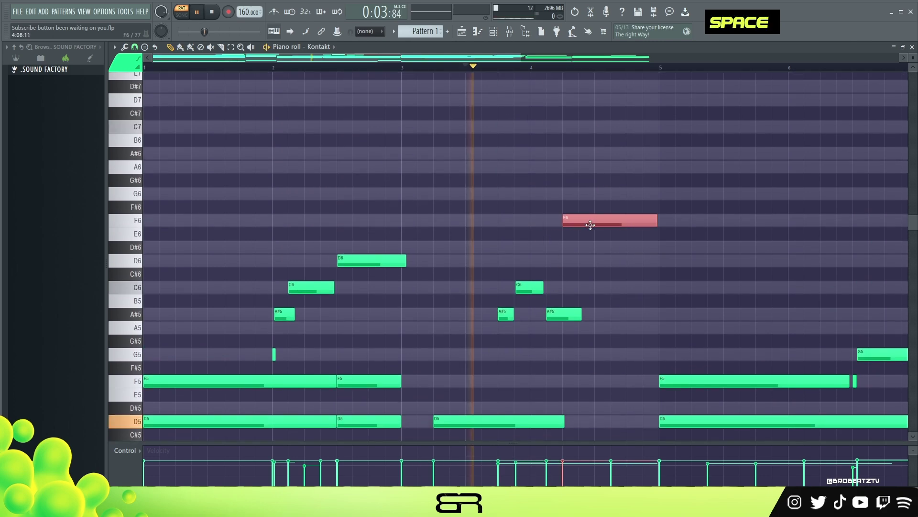
pyautogui.press('space')
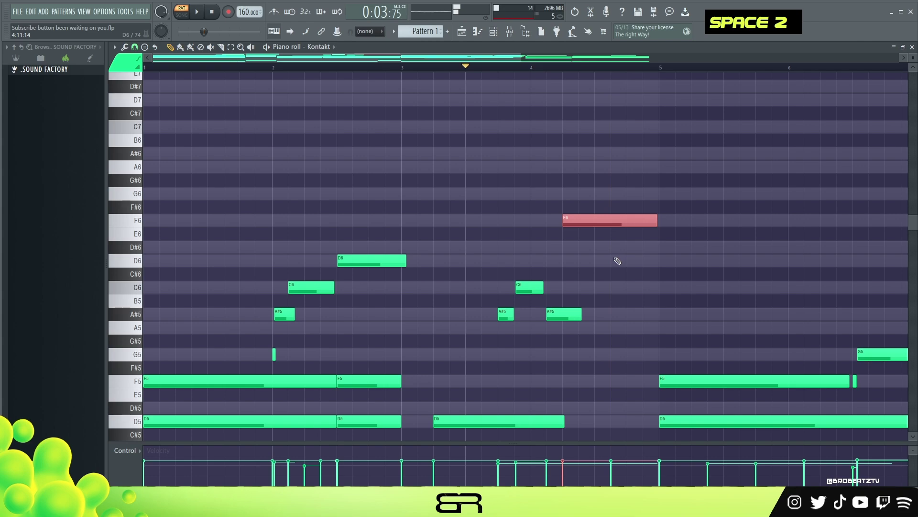
# - Copy the D6 as a short note at the end of bar 4 and lengthen the preceding C6 to overlap the last A#5
pyautogui.keyDown('ctrl'); pyautogui.click(370, 264); pyautogui.keyUp('ctrl')
pyautogui.moveTo(370, 265); pyautogui.dragTo(659, 275)
pyautogui.rightClick(660, 276)
pyautogui.press('space')
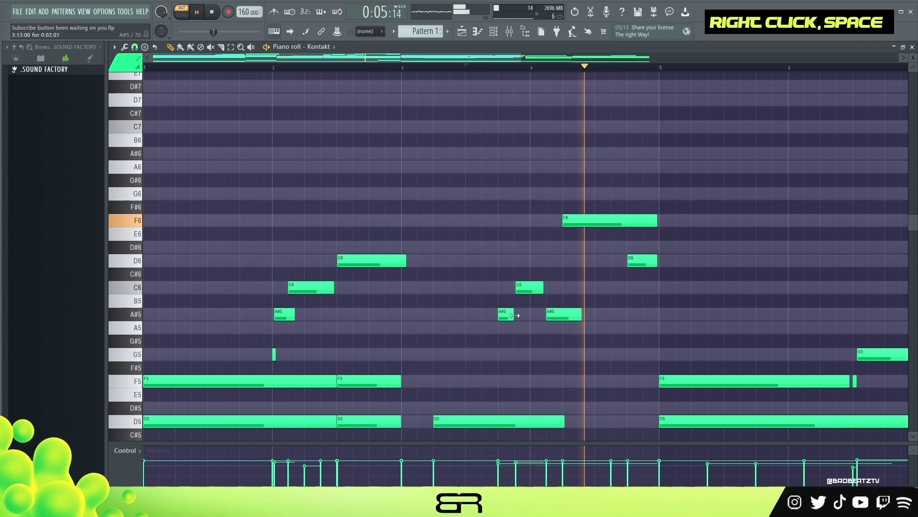
pyautogui.moveTo(541, 294); pyautogui.dragTo(553, 293)
pyautogui.press('space')
# - Copy the C5 of bars 7 to 8 up an octave as a C6 starting in mid bar 8
pyautogui.moveTo(387, 59); pyautogui.dragTo(627, 93)
pyautogui.scroll(-2, 662, 183)
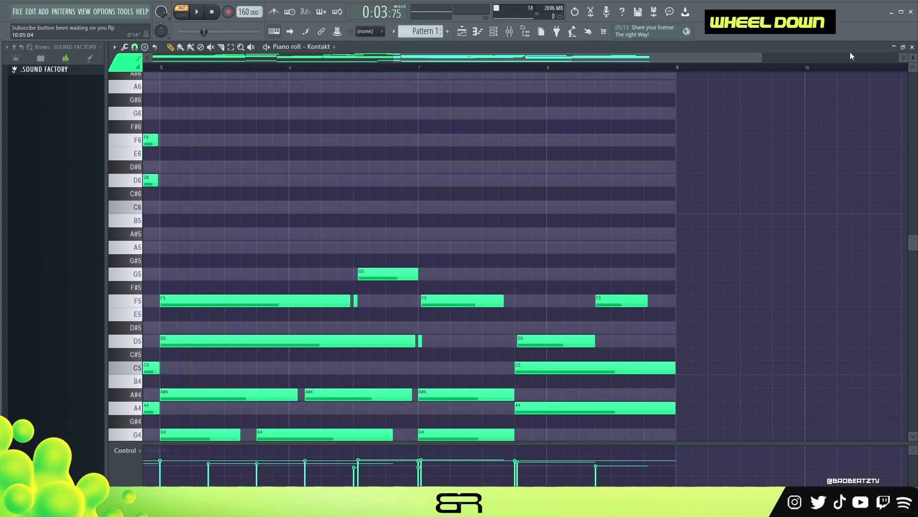
pyautogui.scroll(1, 913, 59)
pyautogui.scroll(-3, 789, 139)
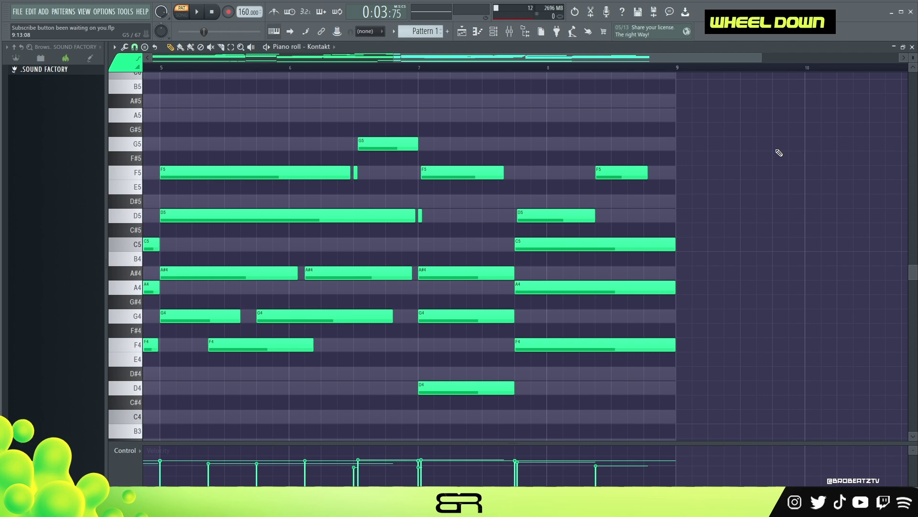
pyautogui.scroll(3, 713, 194)
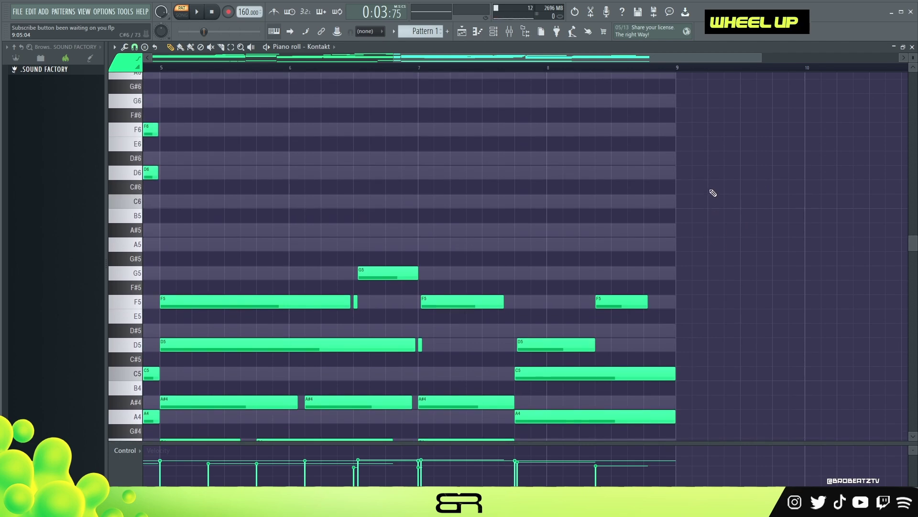
pyautogui.scroll(-2, 632, 317)
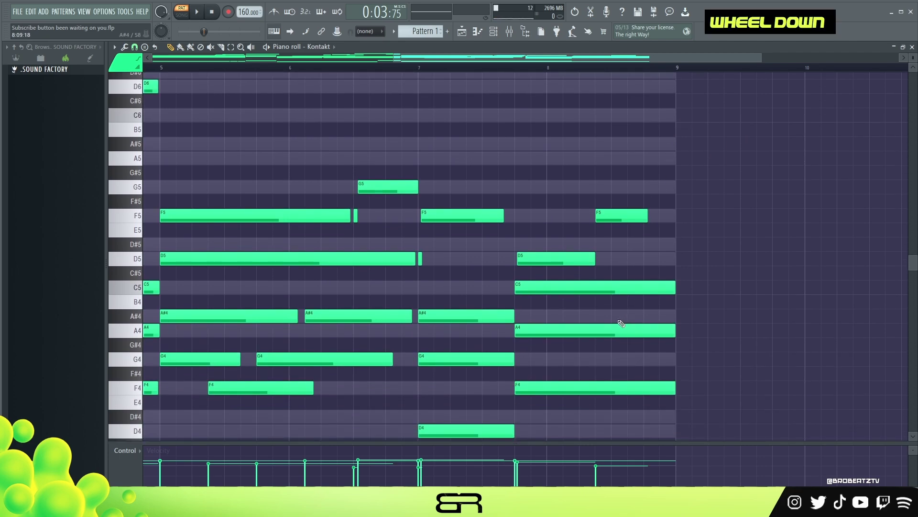
pyautogui.keyDown('ctrl'); pyautogui.click(579, 289); pyautogui.keyUp('ctrl')
pyautogui.moveTo(579, 289); pyautogui.dragTo(621, 290)
pyautogui.hotkey('ctrl', 'Up')
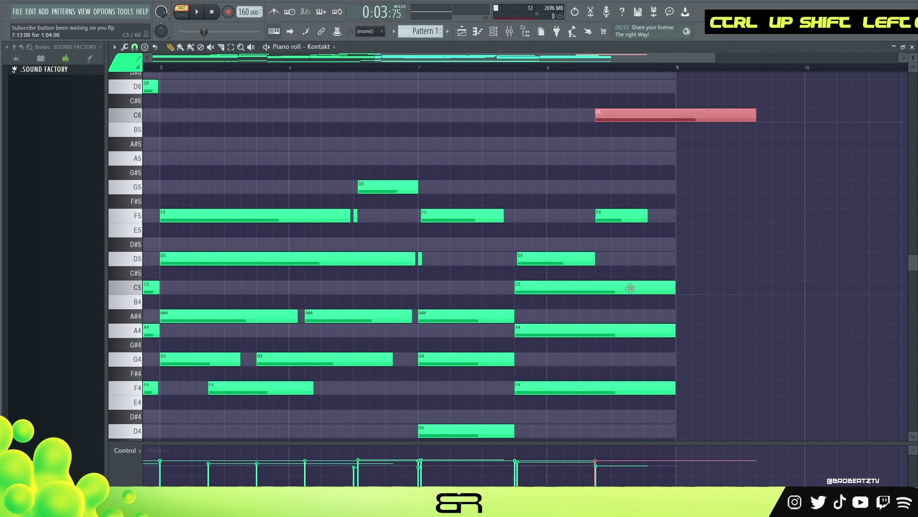
# - Shorten the C6 to a grace note late in bar 8 and add a short D6 above it
pyautogui.scroll(1, 624, 113)
pyautogui.scroll(5, 648, 60)
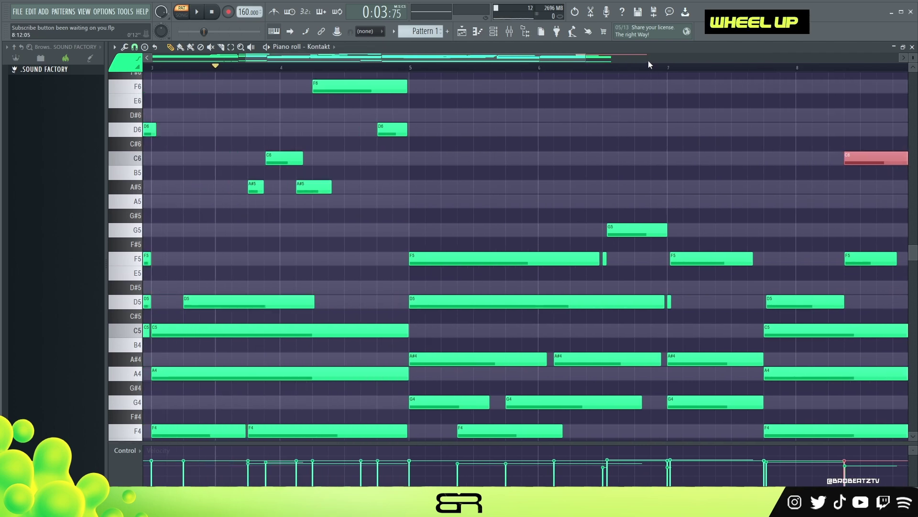
pyautogui.scroll(-3, 612, 94)
pyautogui.click(584, 68)
pyautogui.scroll(-4, 651, 73)
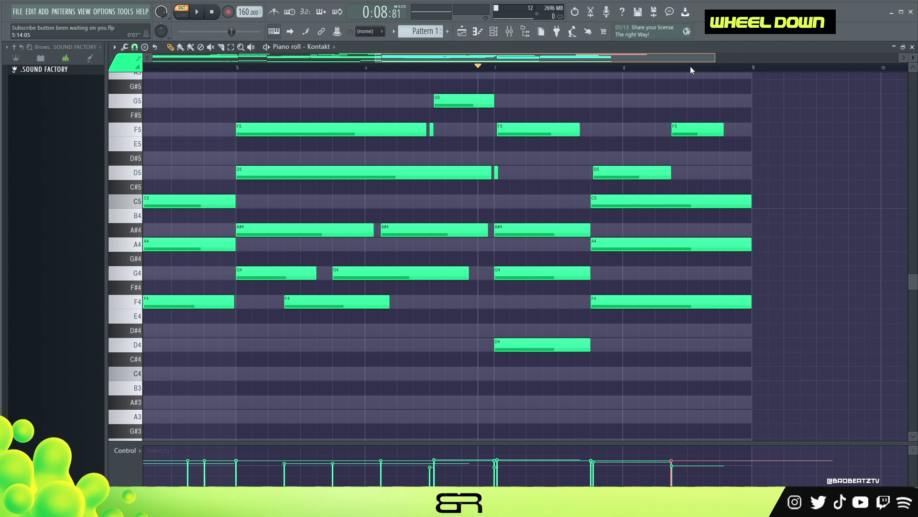
pyautogui.scroll(4, 634, 147)
pyautogui.rightClick(705, 202)
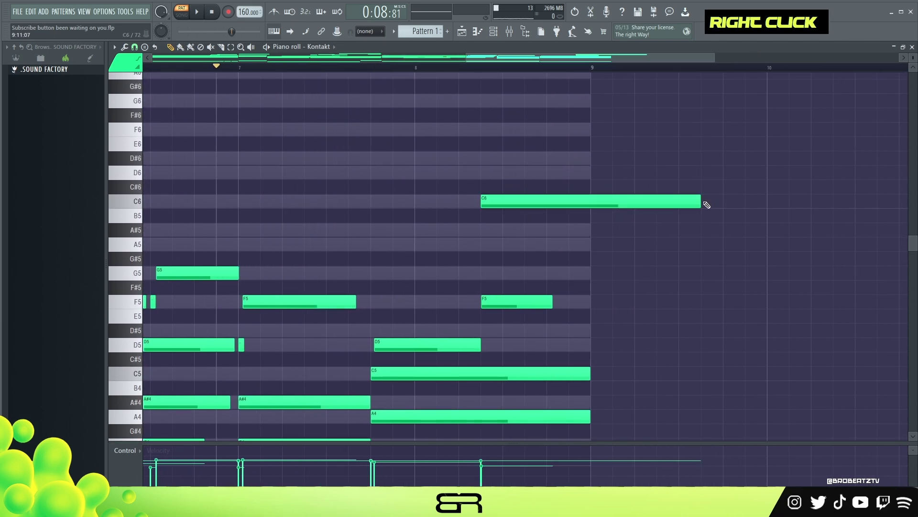
pyautogui.moveTo(701, 203); pyautogui.dragTo(679, 203)
pyautogui.moveTo(630, 206); pyautogui.dragTo(546, 206)
pyautogui.moveTo(527, 206)
pyautogui.mouseDown()
pyautogui.moveTo(550, 206)
pyautogui.moveTo(533, 201)
pyautogui.mouseUp()
pyautogui.keyDown('alt'); pyautogui.click(526, 174); pyautogui.keyUp('alt')
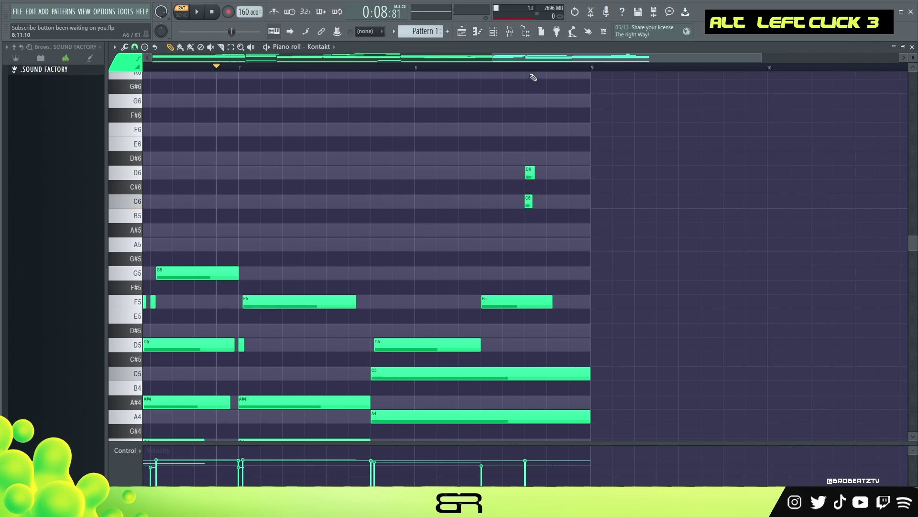
# - Lengthen the D6, copy the C6 and D6 pair right after it with a shorter D6, and play the ending
pyautogui.scroll(2, 533, 77)
pyautogui.moveTo(527, 173); pyautogui.dragTo(544, 173)
pyautogui.moveTo(548, 228); pyautogui.dragTo(511, 165)
pyautogui.moveTo(519, 201); pyautogui.dragTo(570, 174)
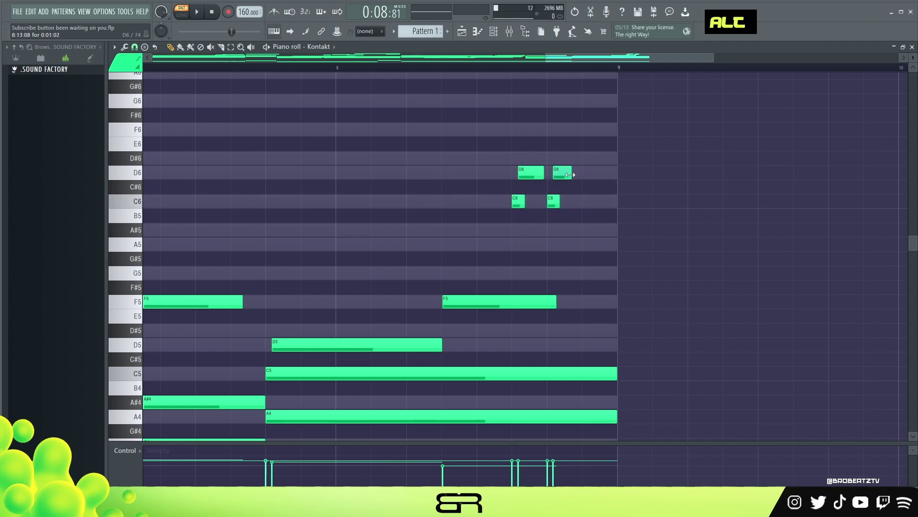
pyautogui.press('space')
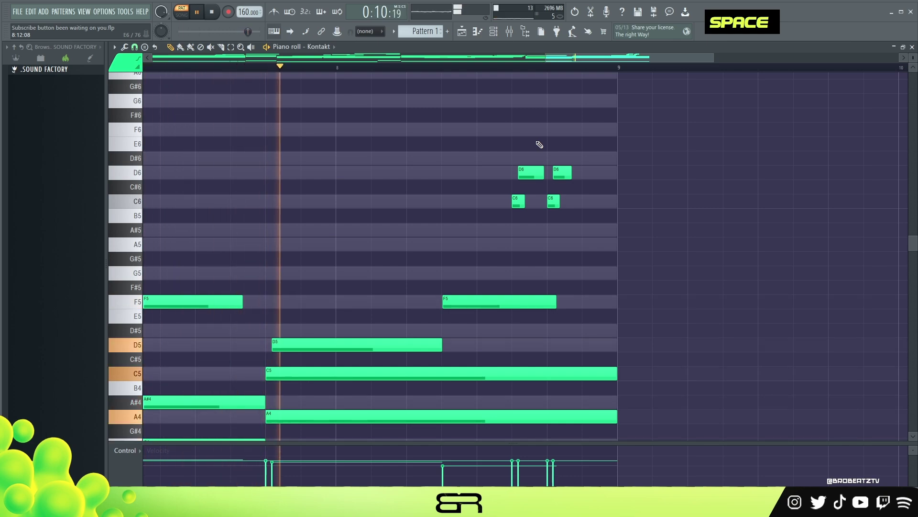
pyautogui.press('space')
pyautogui.press('space')
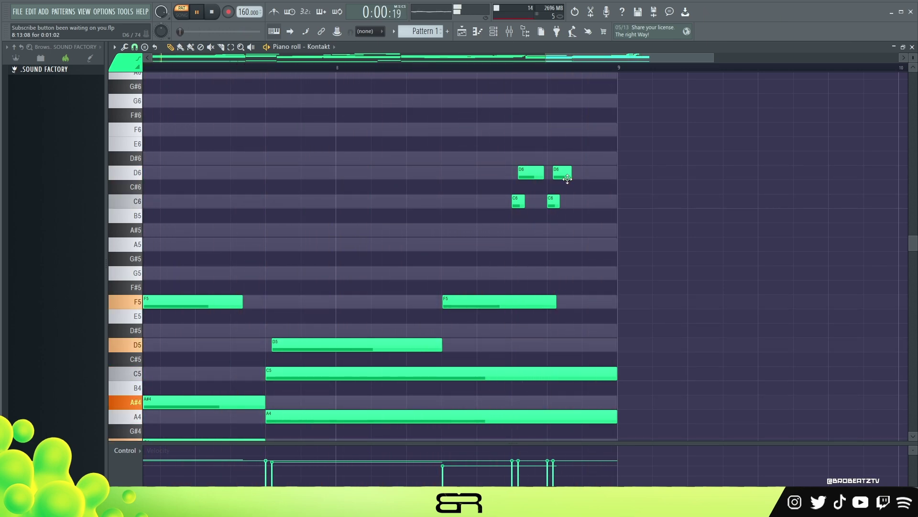
# - Copy the second D6 to an F6 and to another D6 late in bar 8, and shorten the middle D6
pyautogui.keyDown('ctrl'); pyautogui.click(560, 173); pyautogui.keyUp('ctrl')
pyautogui.moveTo(560, 173); pyautogui.dragTo(562, 128)
pyautogui.press('space')
pyautogui.keyDown('ctrl'); pyautogui.click(567, 166); pyautogui.keyUp('ctrl')
pyautogui.keyDown('alt'); pyautogui.click(566, 172); pyautogui.keyUp('alt')
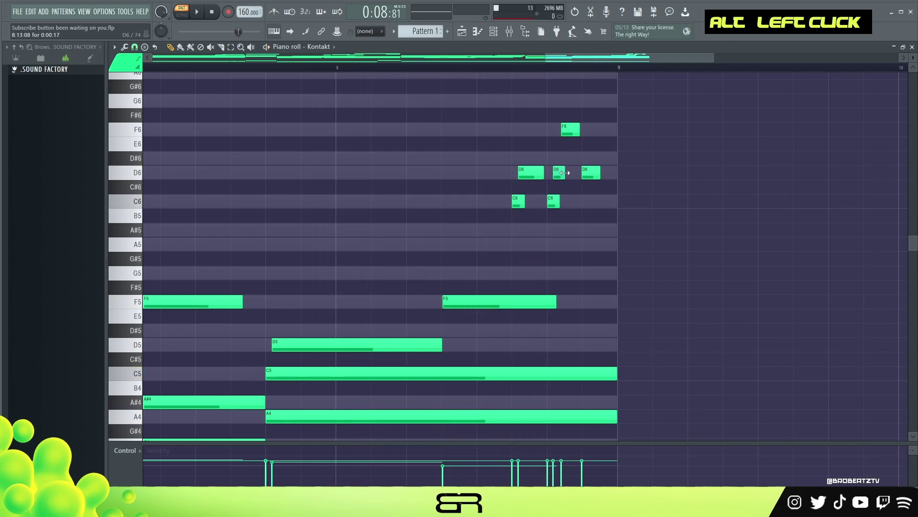
# - Set the piano roll snap to 1/4 beat and nudge the short second D6 slightly later
pyautogui.click(134, 47)
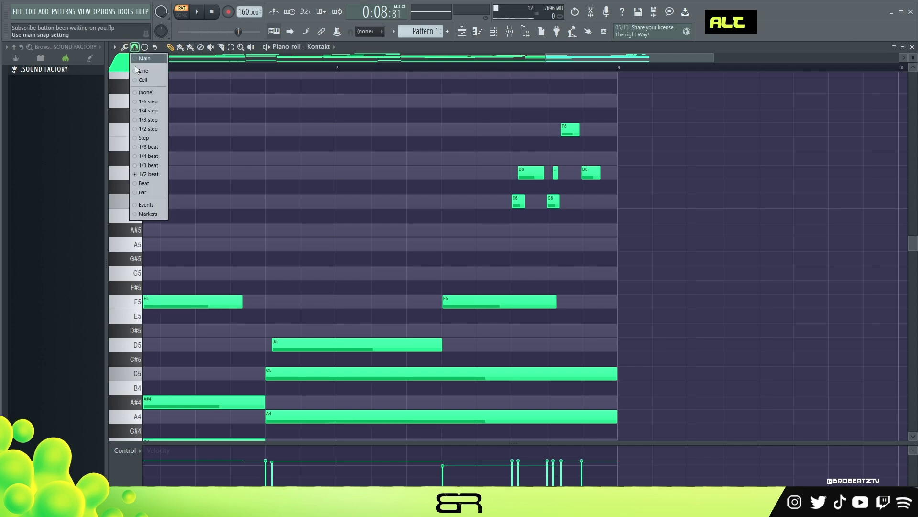
pyautogui.click(146, 157)
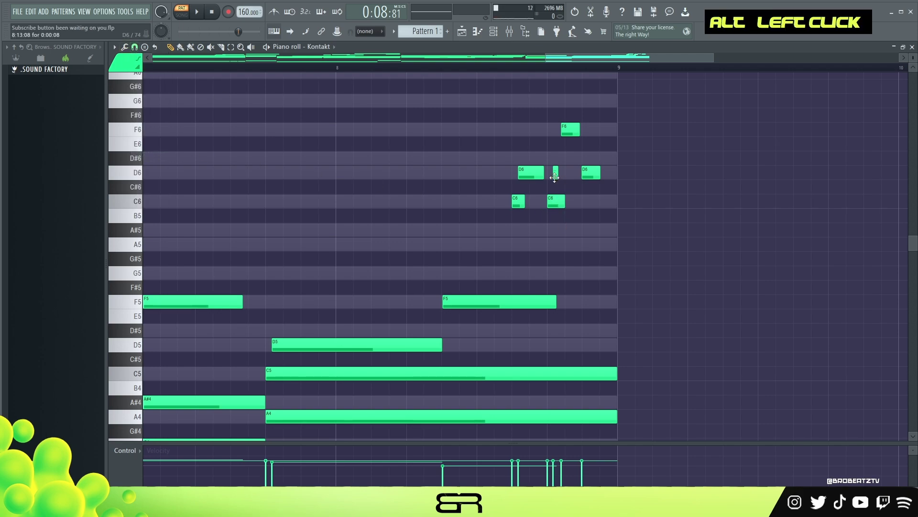
pyautogui.keyDown('shift'); pyautogui.scroll(-1, 554, 177); pyautogui.keyUp('shift')
pyautogui.keyDown('shift'); pyautogui.scroll(-1, 568, 132); pyautogui.keyUp('shift')
# - Copy the last D6 up to a G6 that ends bar 8, and shorten that D6 to a grace note before it
pyautogui.keyDown('shift'); pyautogui.moveTo(591, 173); pyautogui.dragTo(615, 101); pyautogui.keyUp('shift')
pyautogui.keyDown('shift'); pyautogui.scroll(-3, 606, 128); pyautogui.keyUp('shift')
pyautogui.keyDown('alt'); pyautogui.moveTo(600, 173); pyautogui.dragTo(591, 173); pyautogui.keyUp('alt')
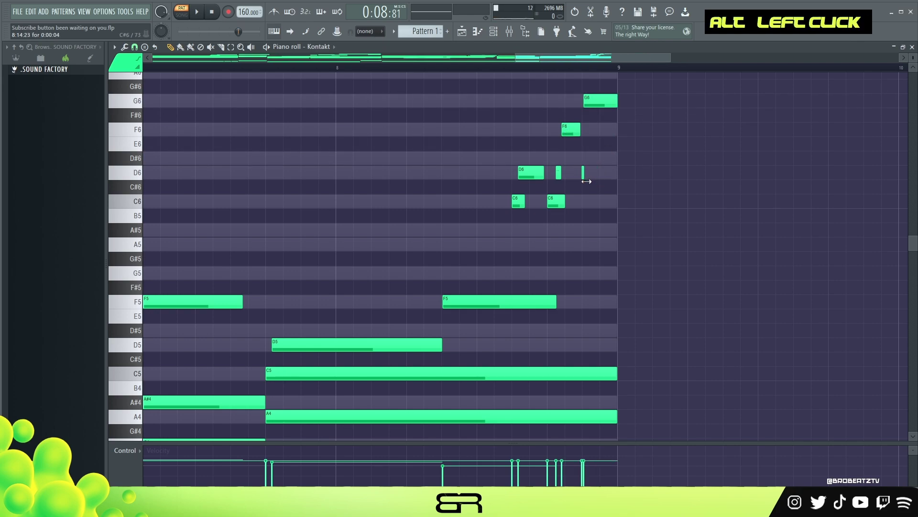
# - Lower the velocity of the first short C6 and the two short D6 notes at the end of bar 8 during playback
pyautogui.press('space')
pyautogui.keyDown('ctrl'); pyautogui.click(586, 174); pyautogui.keyUp('ctrl')
pyautogui.keyDown('ctrl'); pyautogui.keyDown('shift'); pyautogui.click(559, 172); pyautogui.keyUp('shift'); pyautogui.keyUp('ctrl')
pyautogui.keyDown('ctrl'); pyautogui.keyDown('shift'); pyautogui.click(518, 200); pyautogui.keyUp('shift'); pyautogui.keyUp('ctrl')
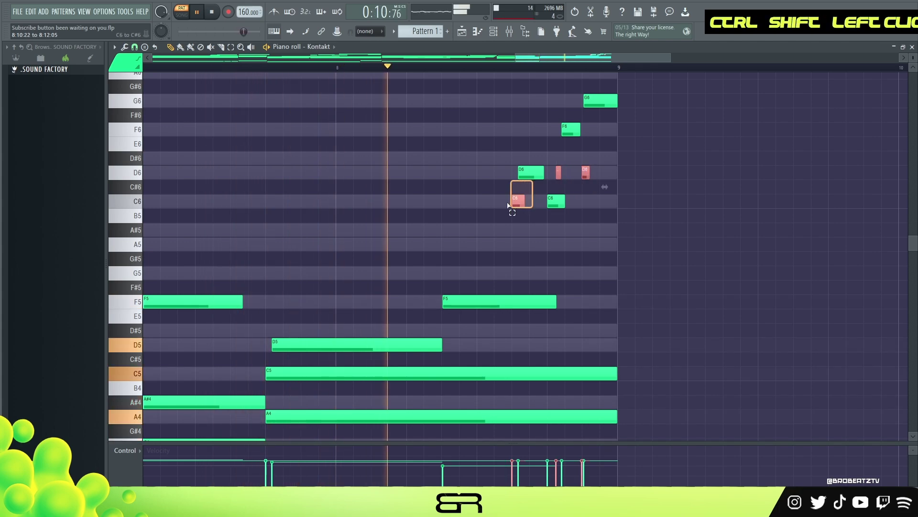
pyautogui.keyDown('alt'); pyautogui.scroll(-2, 605, 216); pyautogui.keyUp('alt')
pyautogui.rightClick(607, 186)
pyautogui.press('space')
# - Fit all eight bars into the piano roll and play the finished chords, bass and melody
pyautogui.keyDown('ctrl'); pyautogui.rightClick(467, 97); pyautogui.keyUp('ctrl')
pyautogui.keyDown('ctrl'); pyautogui.rightClick(453, 122); pyautogui.keyUp('ctrl')
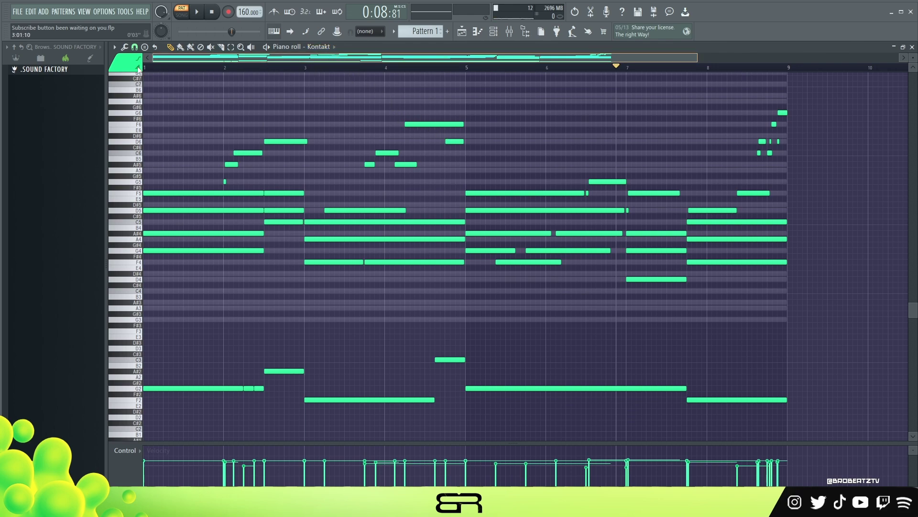
pyautogui.press('space')
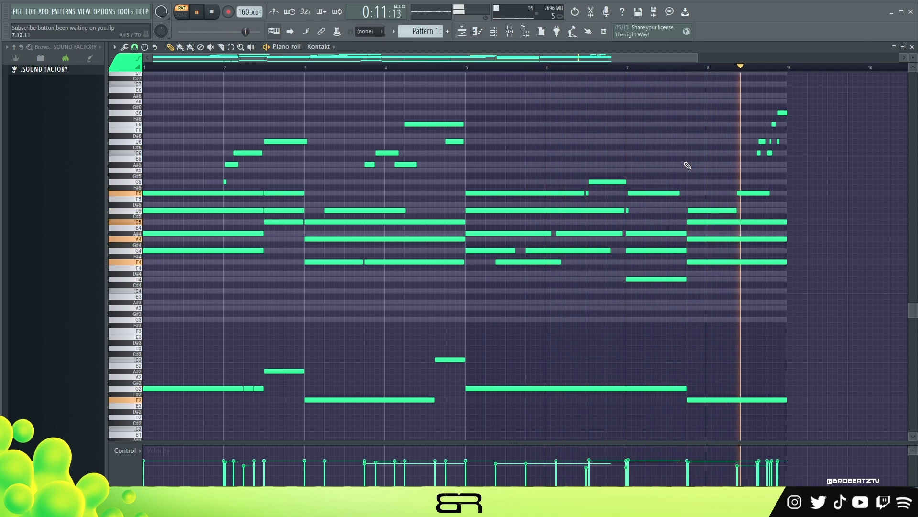
pyautogui.press('space')
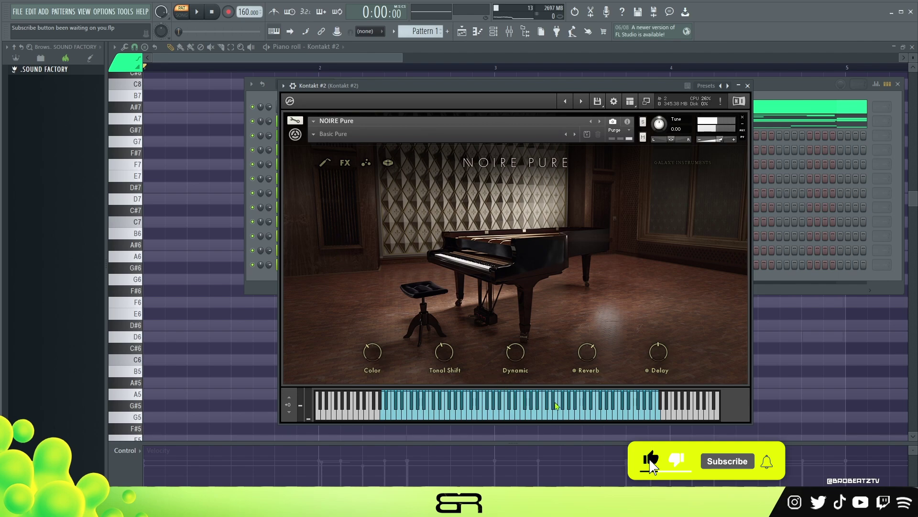
# - Place a short D7 at the start of bar 1 in the Kontakt #2 piano roll and audition it repeatedly
pyautogui.click(585, 414)
pyautogui.click(200, 60)
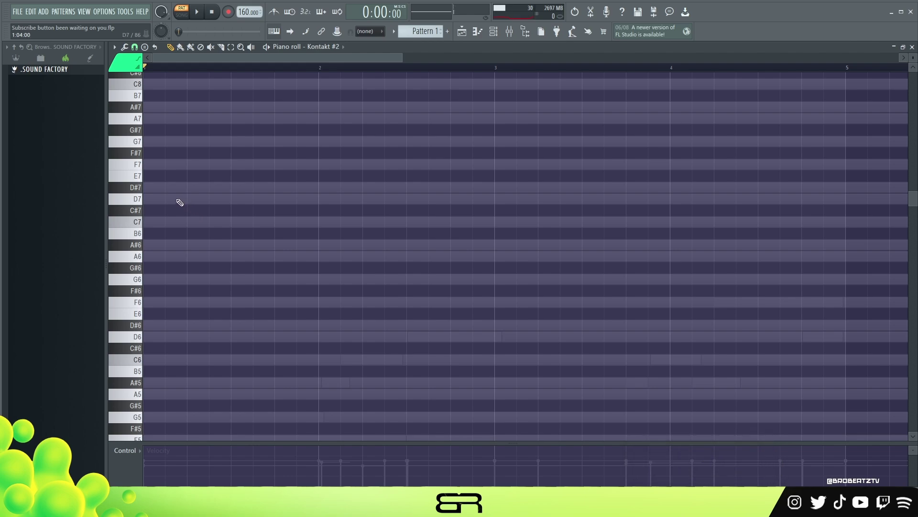
pyautogui.press('space')
pyautogui.click(156, 200)
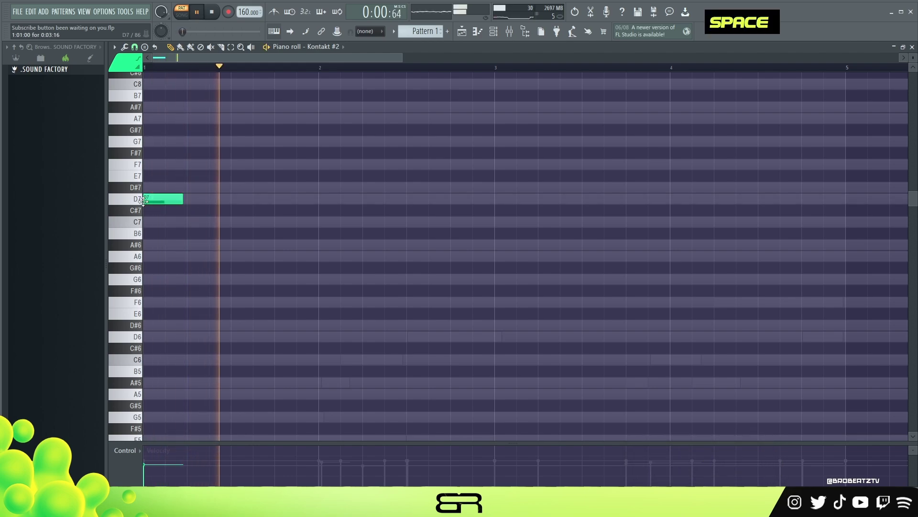
pyautogui.press('space')
pyautogui.press('space')
pyautogui.press('space')
pyautogui.press('space')
pyautogui.press('space')
pyautogui.press('space')
pyautogui.press('space')
pyautogui.press('space')
# - Move the short D7 down to A6 and audition it against the chords
pyautogui.moveTo(157, 200); pyautogui.dragTo(168, 258)
pyautogui.press('space')
pyautogui.press('space')
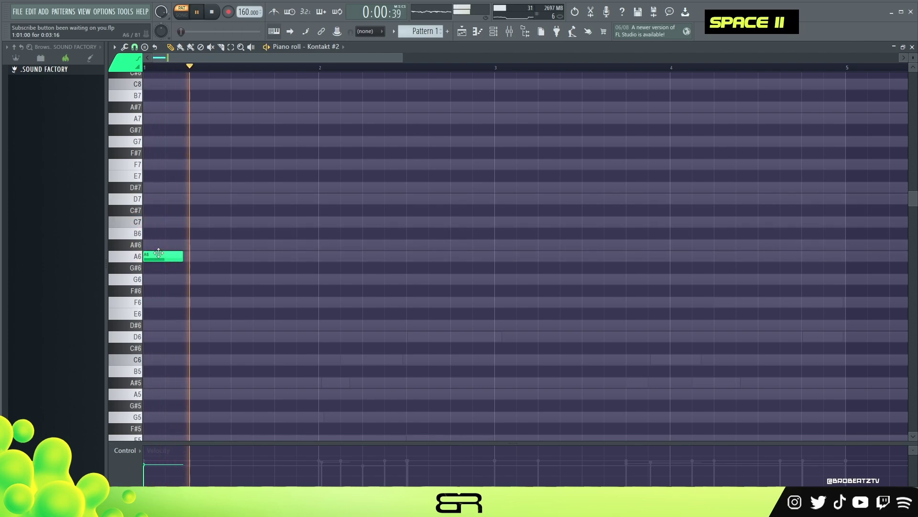
pyautogui.press('space')
pyautogui.press('space')
pyautogui.press('space')
# - Lengthen the A6 slightly past the start of bar 2, add octave copies at A5 and A7, and play them
pyautogui.moveTo(184, 260); pyautogui.dragTo(329, 260)
pyautogui.keyDown('ctrl'); pyautogui.click(246, 260); pyautogui.keyUp('ctrl')
pyautogui.moveTo(246, 260); pyautogui.dragTo(198, 259)
pyautogui.hotkey('ctrl', 'Down')
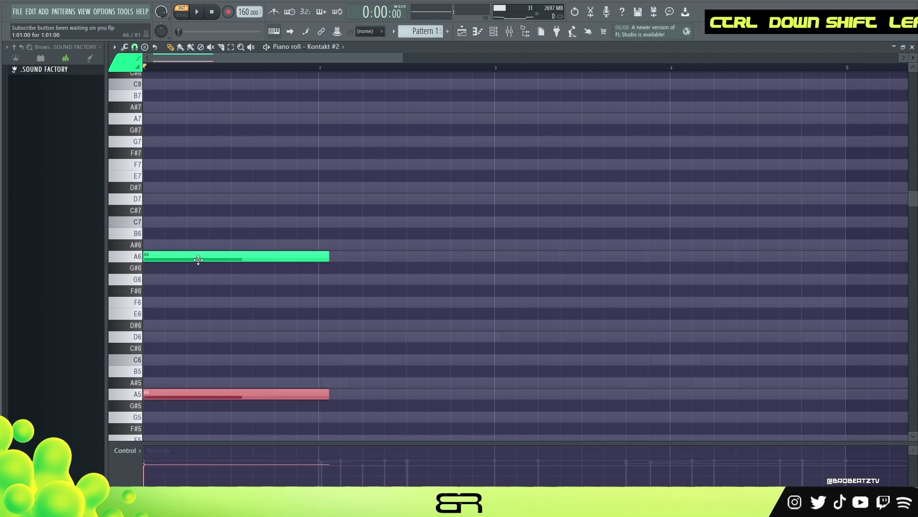
pyautogui.keyDown('shift'); pyautogui.click(157, 396); pyautogui.keyUp('shift')
pyautogui.hotkey('ctrl', 'Up')
pyautogui.hotkey('ctrl', 'Up')
pyautogui.press('space')
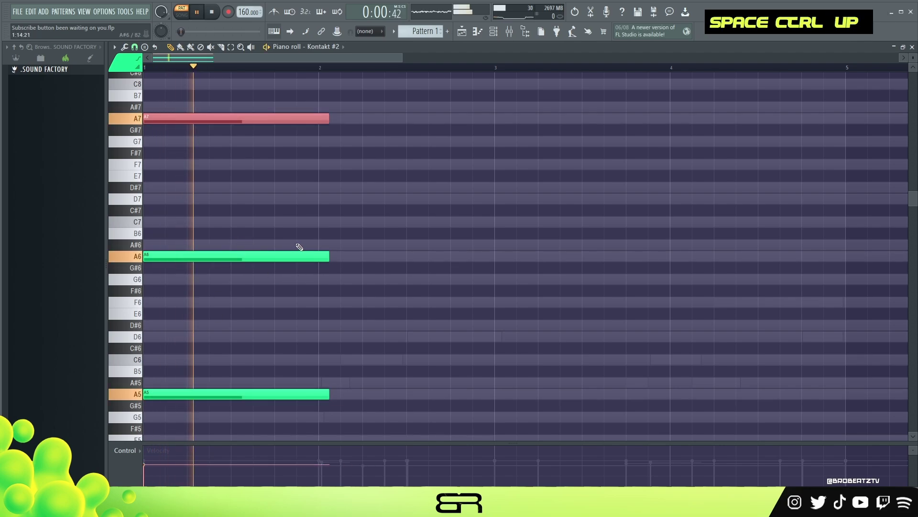
pyautogui.click(367, 217)
pyautogui.press('space')
# - Shorten the A6 to a grace note, add a slightly longer A#6 right after it, and play the opening
pyautogui.moveTo(328, 260); pyautogui.dragTo(146, 278)
pyautogui.keyDown('alt'); pyautogui.click(147, 244); pyautogui.keyUp('alt')
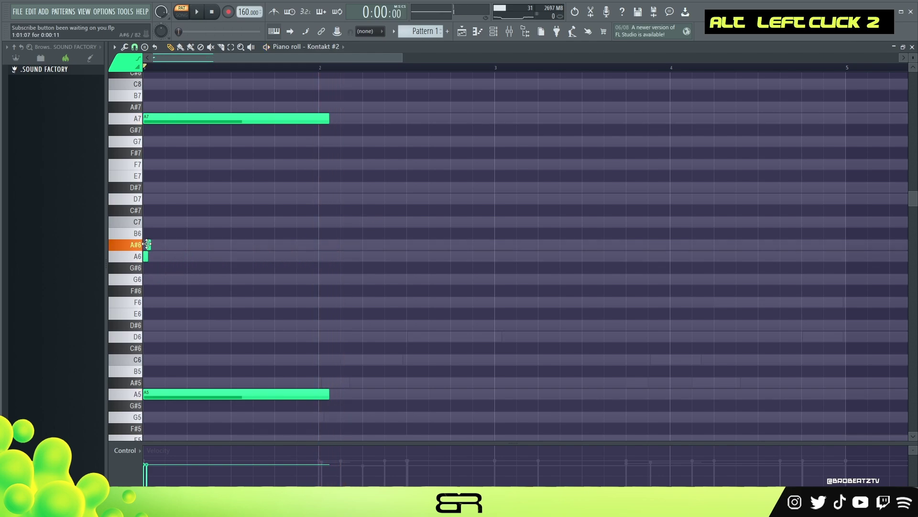
pyautogui.moveTo(151, 244); pyautogui.dragTo(175, 245)
pyautogui.press('space')
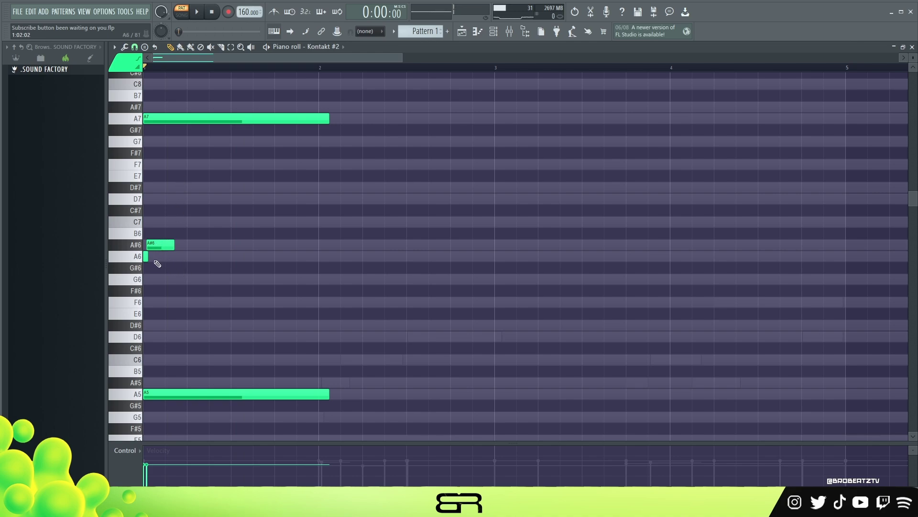
pyautogui.keyDown('ctrl'); pyautogui.click(147, 256); pyautogui.keyUp('ctrl')
pyautogui.press('space')
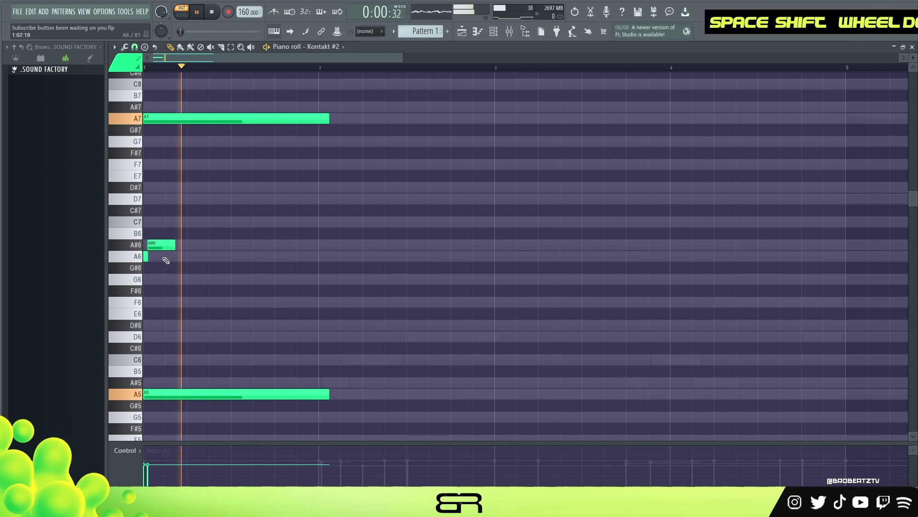
# - Add a short G6 half a beat into bar 1, shorten the preceding A#6 to meet it, and audition
pyautogui.keyDown('ctrl'); pyautogui.click(146, 257); pyautogui.keyUp('ctrl')
pyautogui.press('space')
pyautogui.moveTo(181, 275); pyautogui.dragTo(177, 281)
pyautogui.press('space')
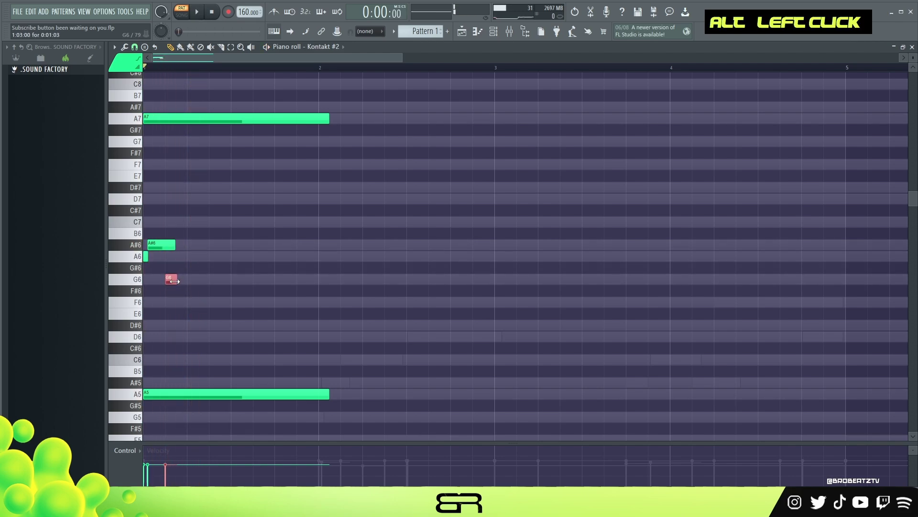
pyautogui.moveTo(175, 246); pyautogui.dragTo(166, 248)
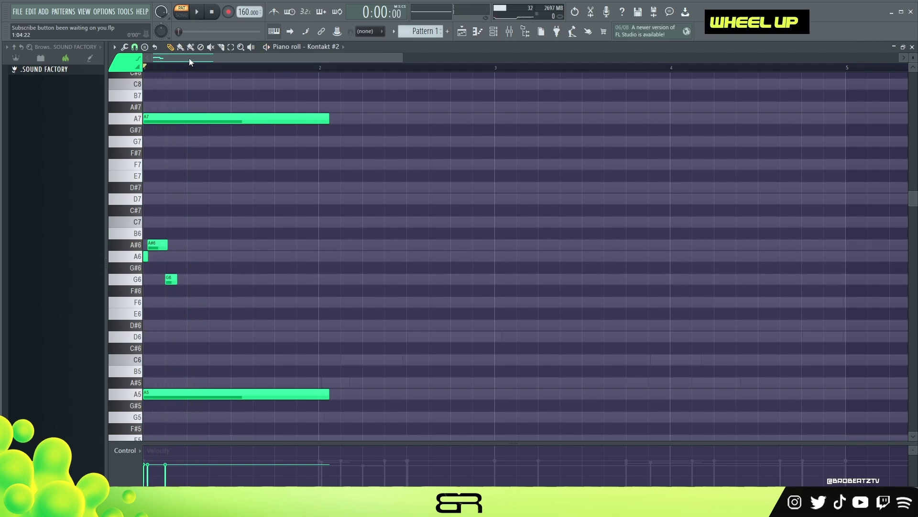
# - Copy the G6 to beat 2 of bar 1 as a grace note and add an A6 right after it, copied from the A#6
pyautogui.scroll(4, 190, 59)
pyautogui.keyDown('ctrl'); pyautogui.click(194, 280); pyautogui.keyUp('ctrl')
pyautogui.moveTo(187, 279); pyautogui.dragTo(227, 280)
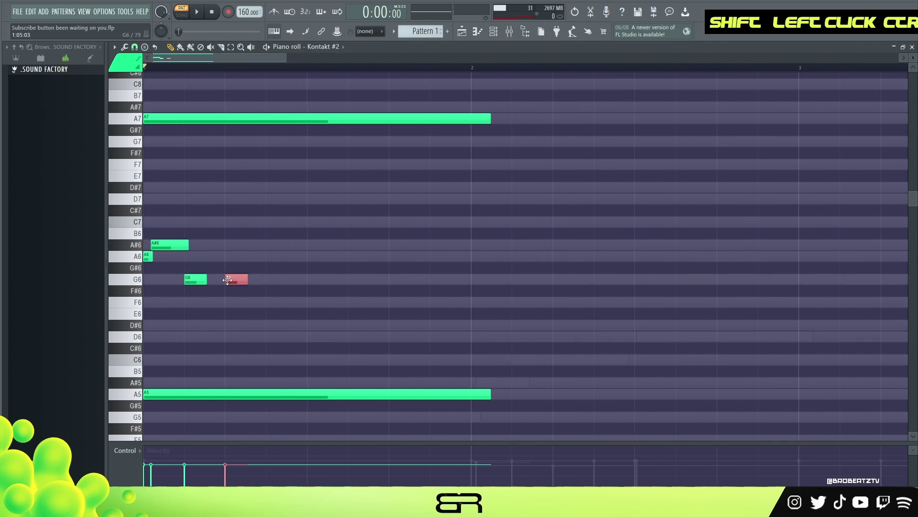
pyautogui.rightClick(234, 275)
pyautogui.moveTo(194, 220); pyautogui.dragTo(241, 272)
pyautogui.hotkey('shift', 'Up')
pyautogui.rightClick(322, 298)
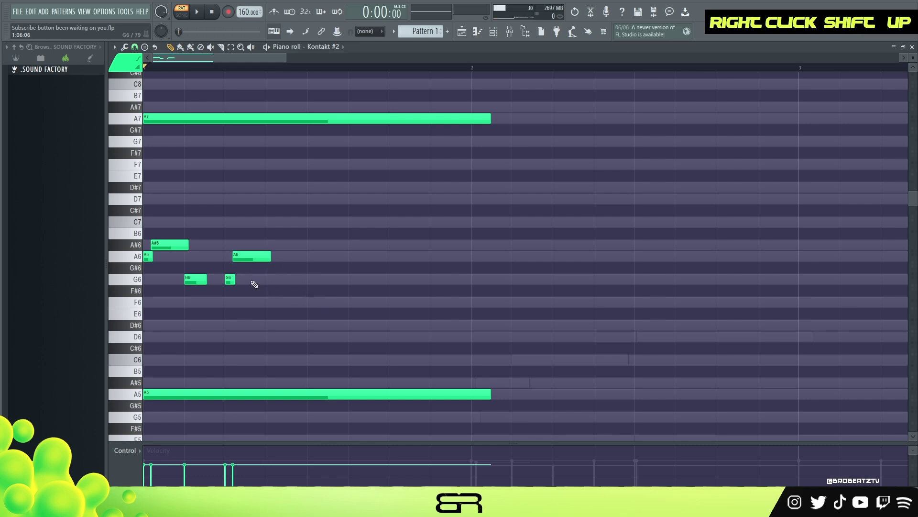
# - Slightly lower the velocity of the A6 and G6 grace notes in bar 1 and audition the opening repeatedly
pyautogui.press('space')
pyautogui.press('space')
pyautogui.press('space')
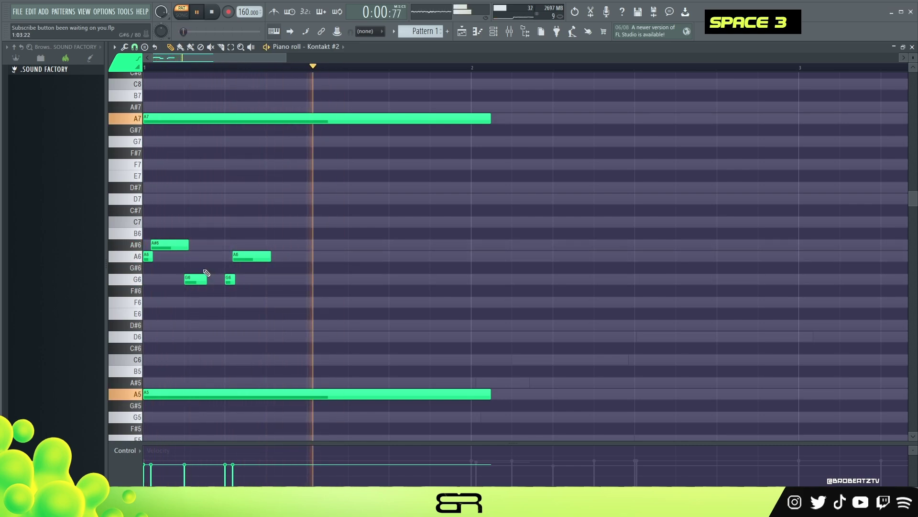
pyautogui.press('space')
pyautogui.keyDown('ctrl'); pyautogui.click(230, 281); pyautogui.keyUp('ctrl')
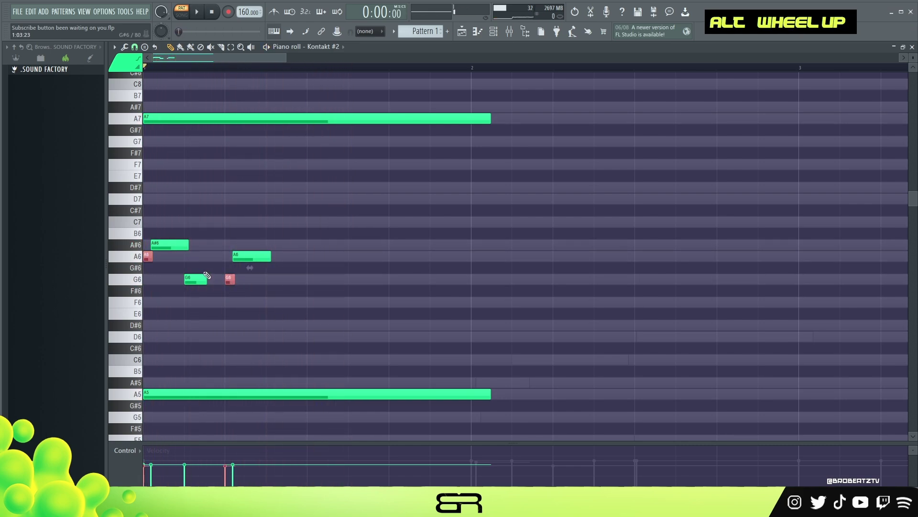
pyautogui.rightClick(287, 297)
pyautogui.press('space')
pyautogui.press('space')
pyautogui.keyDown('ctrl'); pyautogui.click(147, 256); pyautogui.keyUp('ctrl')
pyautogui.press('space')
pyautogui.press('space')
# - Add a two-beat F6 at beat 3 of bar 1, lengthen the second A6 almost up to it, and audition the phrase
pyautogui.keyDown('ctrl'); pyautogui.click(199, 281); pyautogui.keyUp('ctrl')
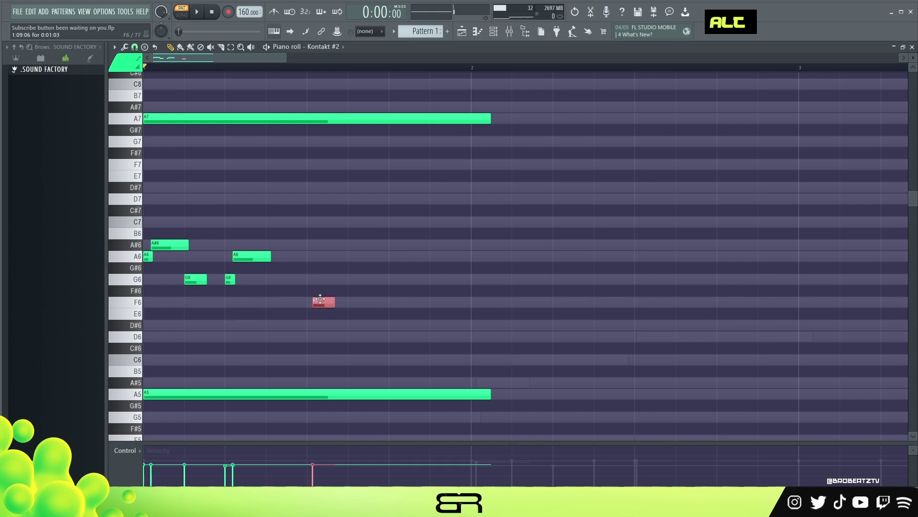
pyautogui.moveTo(315, 298); pyautogui.dragTo(475, 303)
pyautogui.press('space')
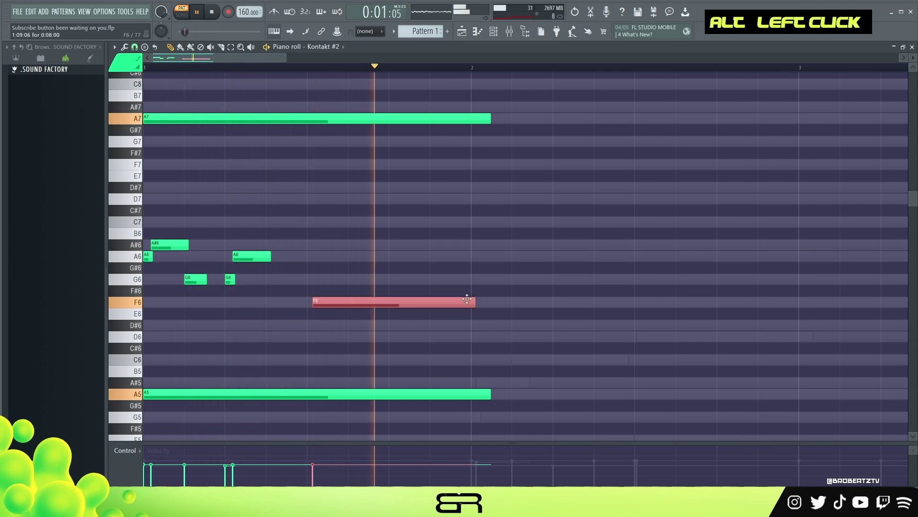
pyautogui.scroll(1, 411, 268)
pyautogui.press('space')
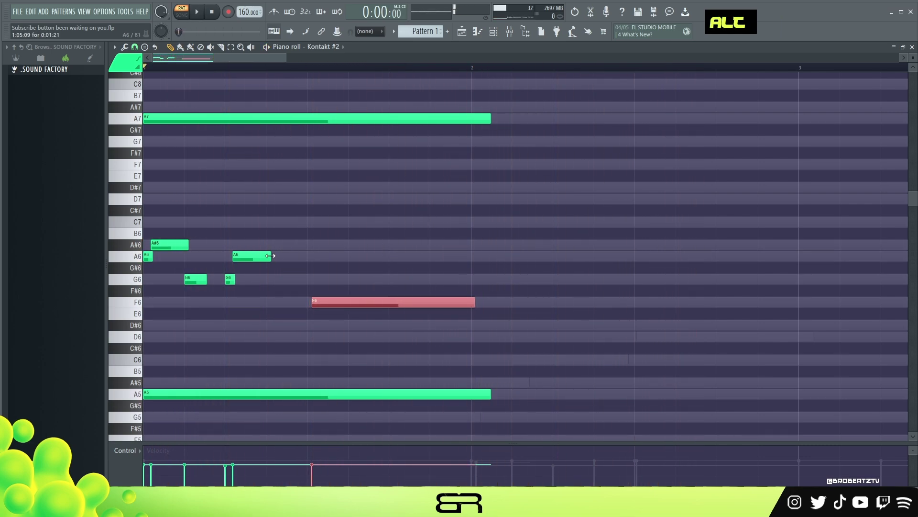
pyautogui.moveTo(270, 257); pyautogui.dragTo(301, 257)
pyautogui.press('space')
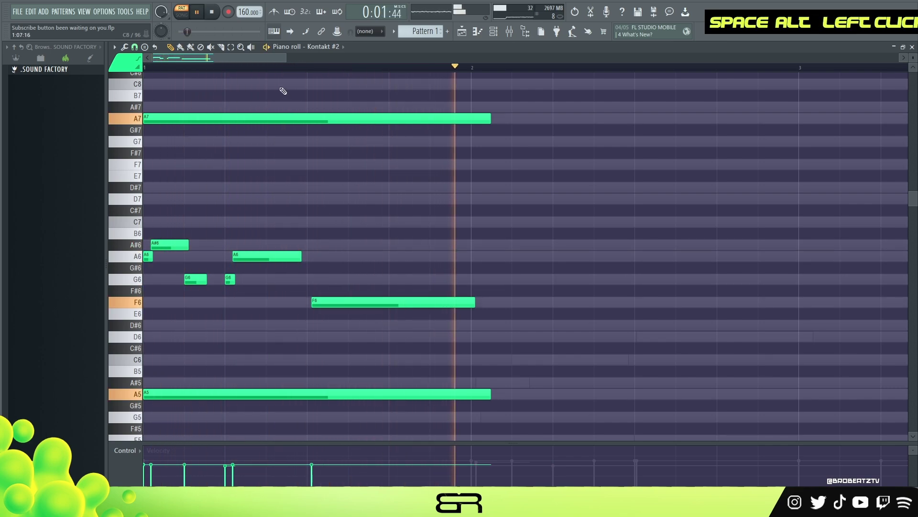
pyautogui.press('space')
# - Copy the F6 to the start of bar 3 and stack equal-length copies at A6 and C7
pyautogui.scroll(-2, 291, 71)
pyautogui.moveTo(300, 252); pyautogui.dragTo(560, 332)
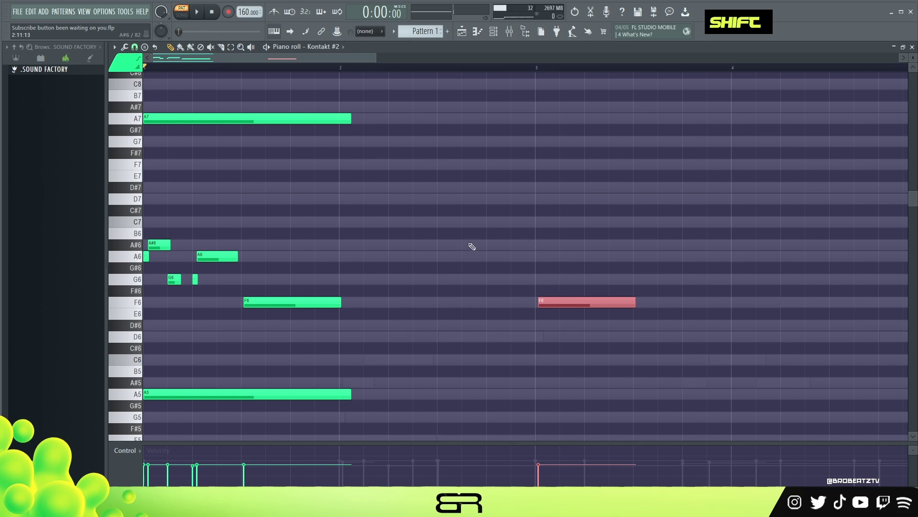
pyautogui.keyDown('shift'); pyautogui.moveTo(582, 290); pyautogui.dragTo(571, 265); pyautogui.keyUp('shift')
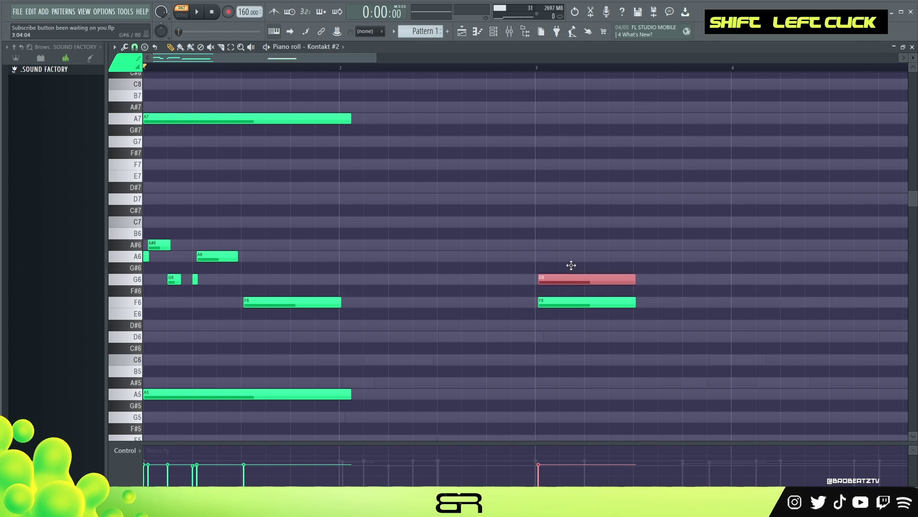
pyautogui.rightClick(486, 89)
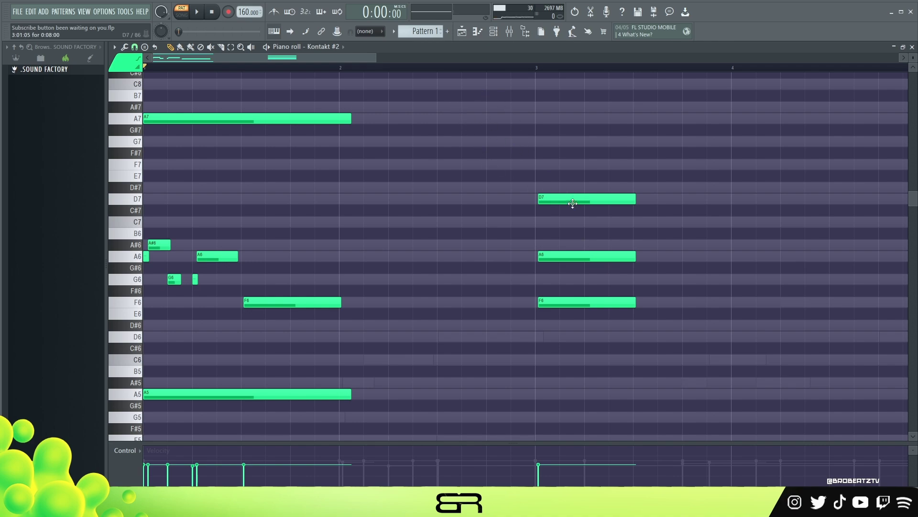
pyautogui.moveTo(334, 55); pyautogui.dragTo(410, 65)
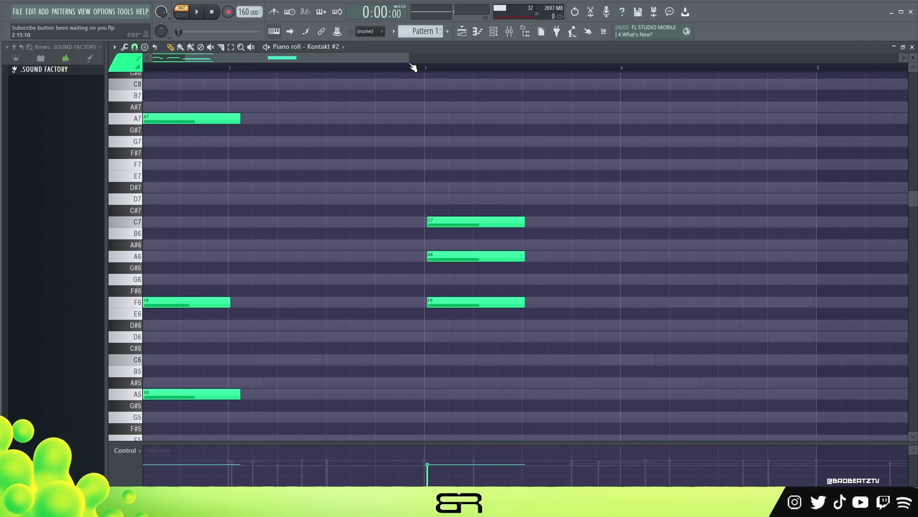
# - Shorten the C7 to a grace note exactly at the start of bar 3 and move the A6 and F6 to beat 4
pyautogui.scroll(4, 424, 66)
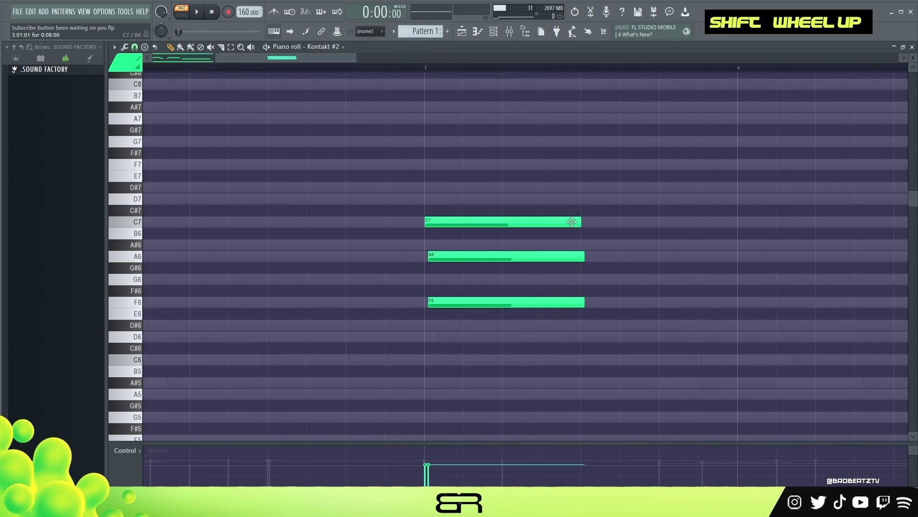
pyautogui.moveTo(529, 241); pyautogui.dragTo(520, 303)
pyautogui.moveTo(474, 256); pyautogui.dragTo(708, 256)
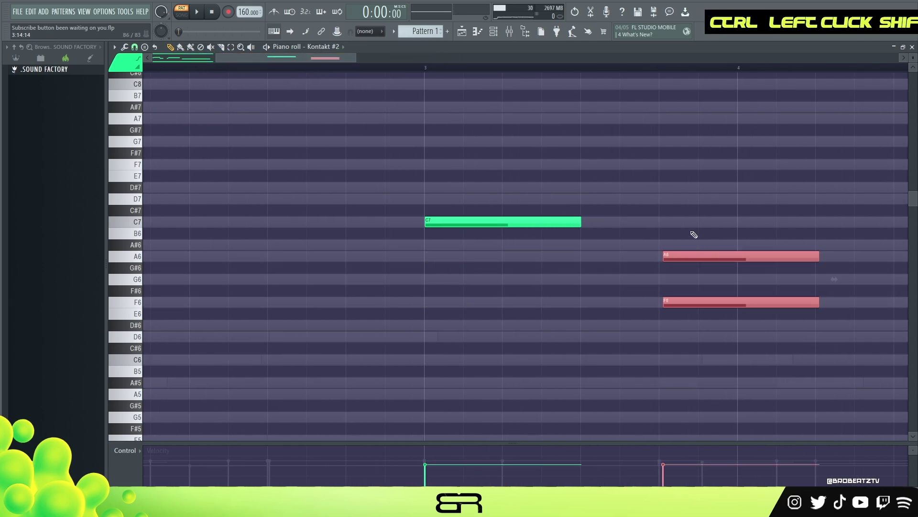
pyautogui.rightClick(572, 230)
pyautogui.moveTo(577, 224); pyautogui.dragTo(434, 241)
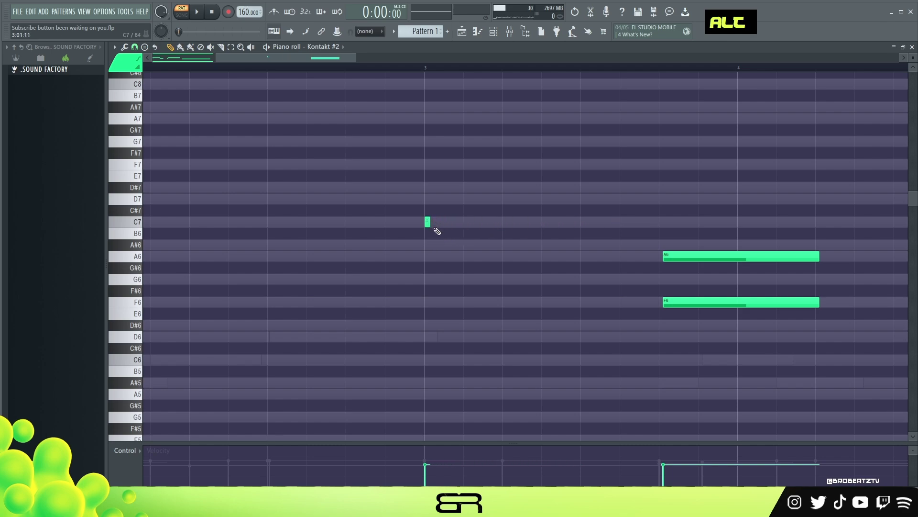
# - Add a D7 about three quarters of a beat long after the C7 grace note and play from late in bar 2
pyautogui.keyDown('alt'); pyautogui.click(431, 199); pyautogui.keyUp('alt')
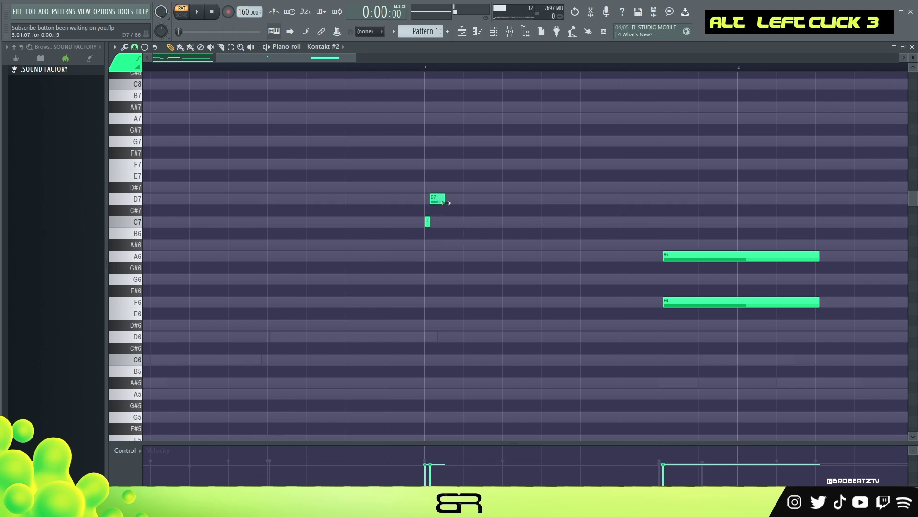
pyautogui.moveTo(446, 202); pyautogui.dragTo(460, 204)
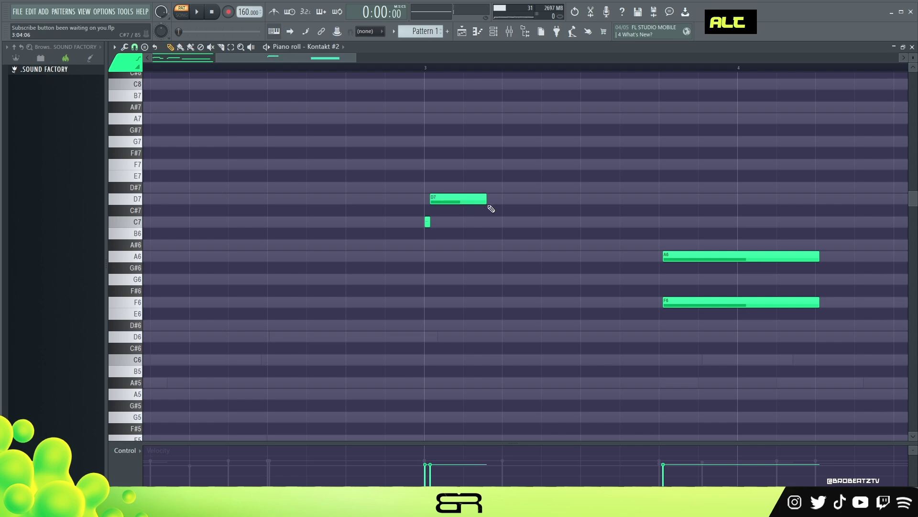
pyautogui.press('space')
pyautogui.click(314, 67)
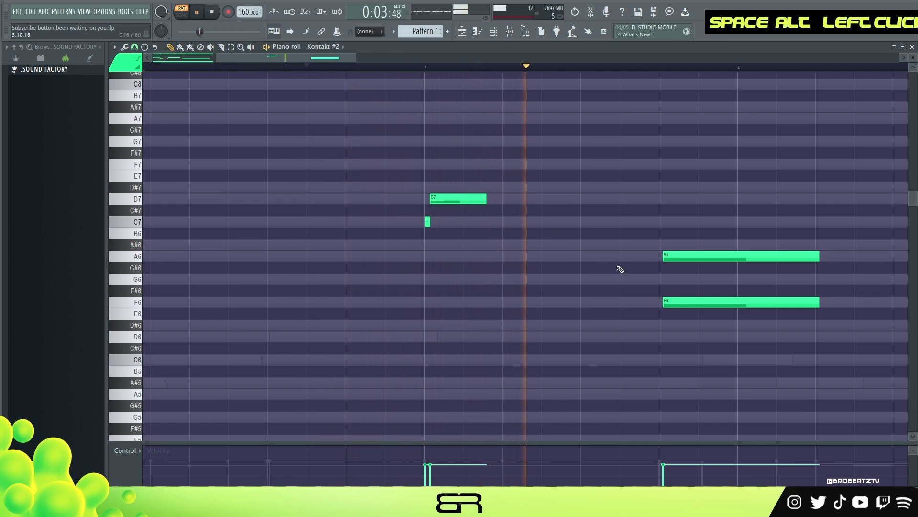
pyautogui.press('space')
# - Copy the F6 up to F7 at beat 2 of bar 3, audition it, and shorten it to just over half a beat
pyautogui.keyDown('ctrl'); pyautogui.click(703, 301); pyautogui.keyUp('ctrl')
pyautogui.moveTo(704, 302); pyautogui.dragTo(547, 294)
pyautogui.hotkey('ctrl', 'Up')
pyautogui.rightClick(555, 235)
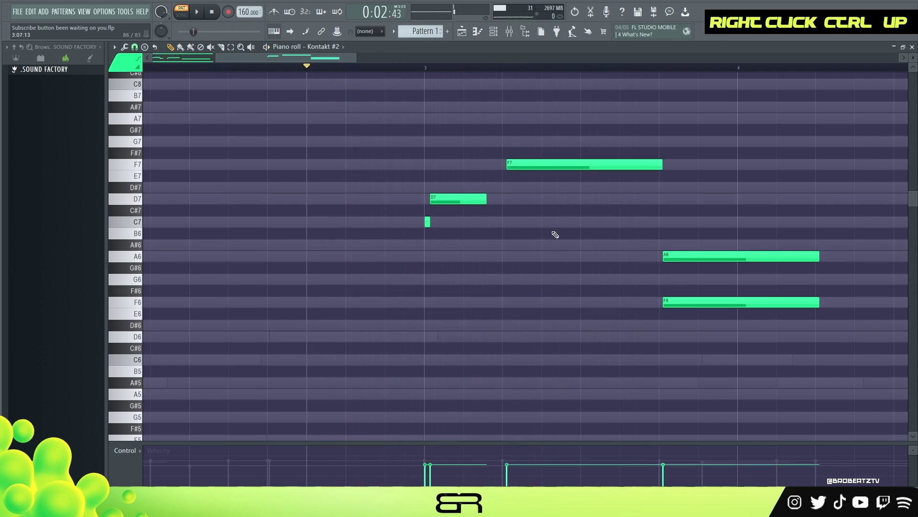
pyautogui.keyDown('shift'); pyautogui.scroll(1, 535, 166); pyautogui.keyUp('shift')
pyautogui.press('space')
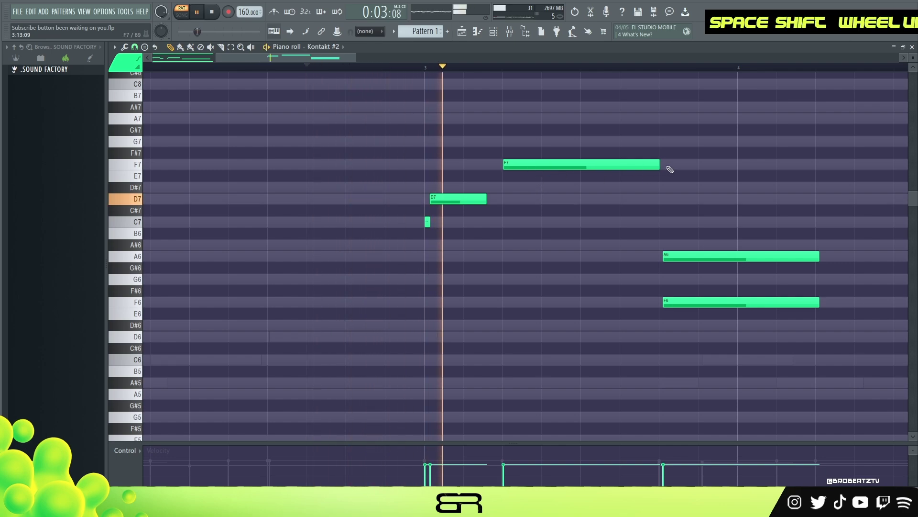
pyautogui.press('space')
pyautogui.moveTo(660, 163); pyautogui.dragTo(651, 164)
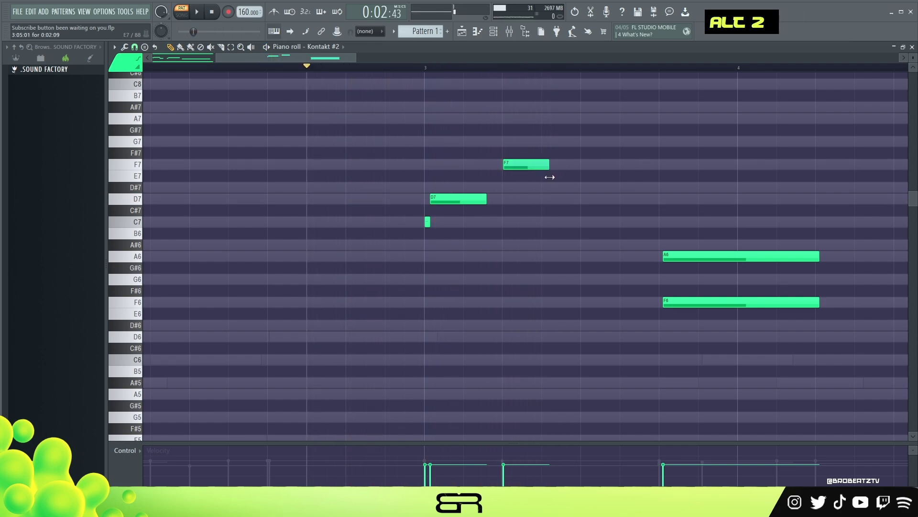
# - Add a half-beat D7 midway through beat 2 of bar 3, and duplicate the C7 and D7 pair at beat 3
pyautogui.keyDown('ctrl'); pyautogui.click(448, 200); pyautogui.keyUp('ctrl')
pyautogui.moveTo(449, 200); pyautogui.dragTo(573, 203)
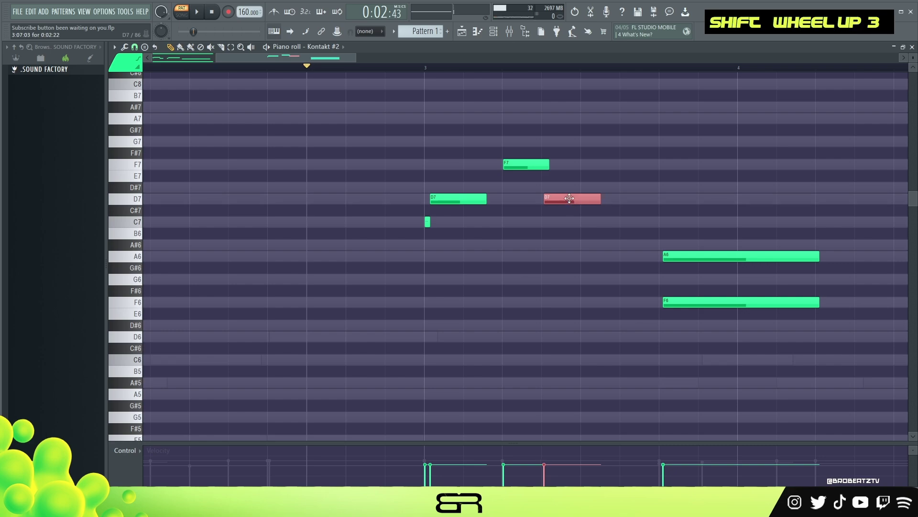
pyautogui.moveTo(498, 185); pyautogui.dragTo(420, 240)
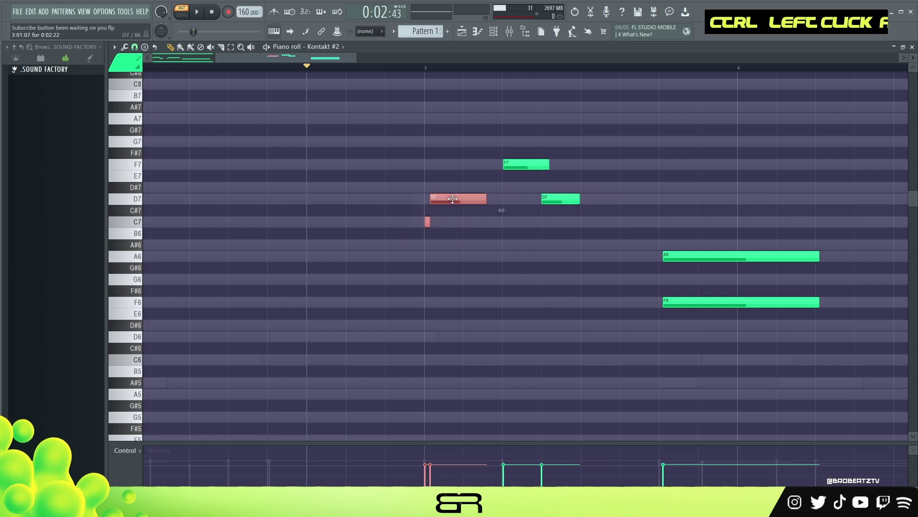
pyautogui.moveTo(447, 198); pyautogui.dragTo(604, 198)
pyautogui.click(604, 219)
pyautogui.press('space')
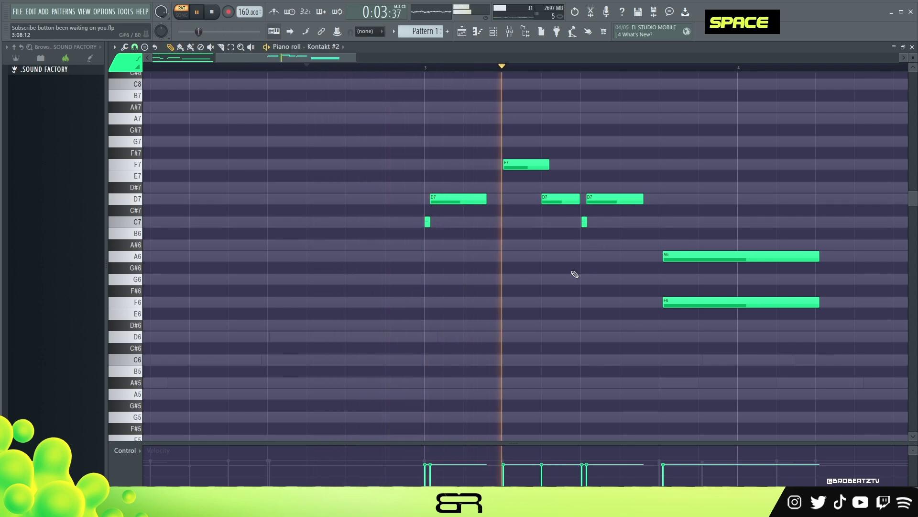
# - Add a half-beat A#6 midway through beat 3 of bar 3 and shift the A6 half a beat later than the F6
pyautogui.press('space')
pyautogui.press('space')
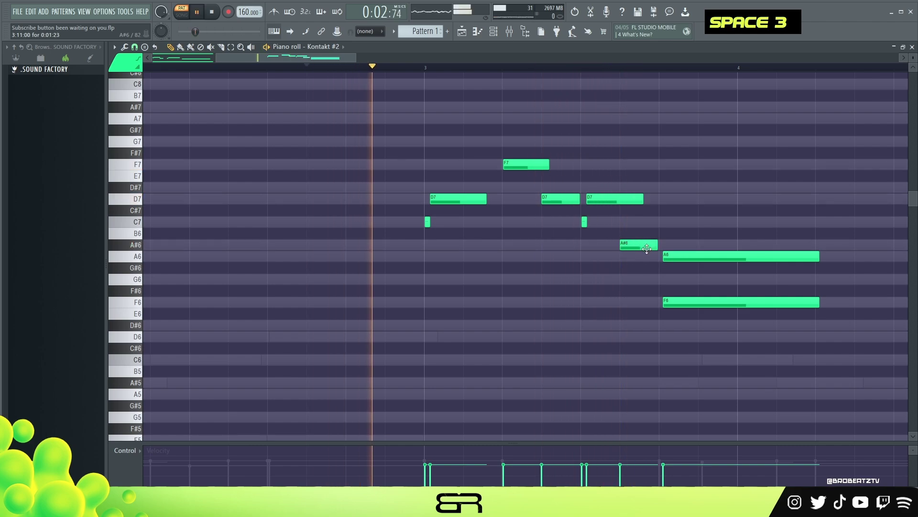
pyautogui.moveTo(666, 257); pyautogui.dragTo(704, 258)
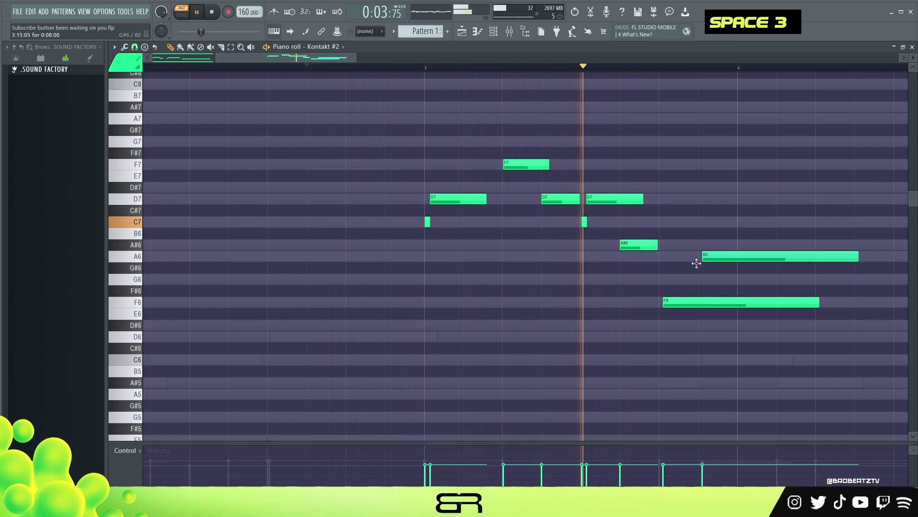
pyautogui.rightClick(732, 302)
pyautogui.press('space')
pyautogui.press('space')
pyautogui.hotkey('ctrl', 'z')
# - Lower the velocity of the F6 at beat 4 of bar 3 and audition the phrase
pyautogui.keyDown('ctrl'); pyautogui.click(730, 301); pyautogui.keyUp('ctrl')
pyautogui.scroll(-3, 712, 326)
pyautogui.keyDown('alt'); pyautogui.scroll(-5, 716, 328); pyautogui.keyUp('alt')
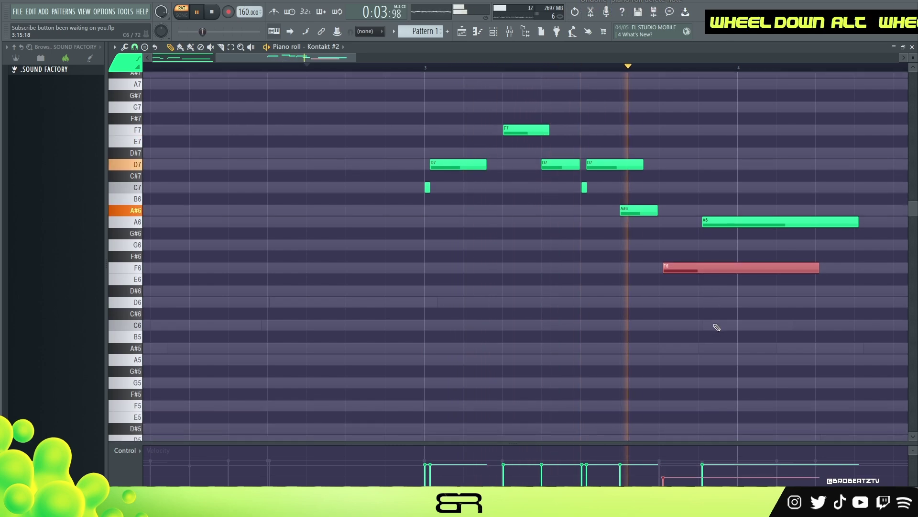
pyautogui.rightClick(736, 308)
pyautogui.press('space')
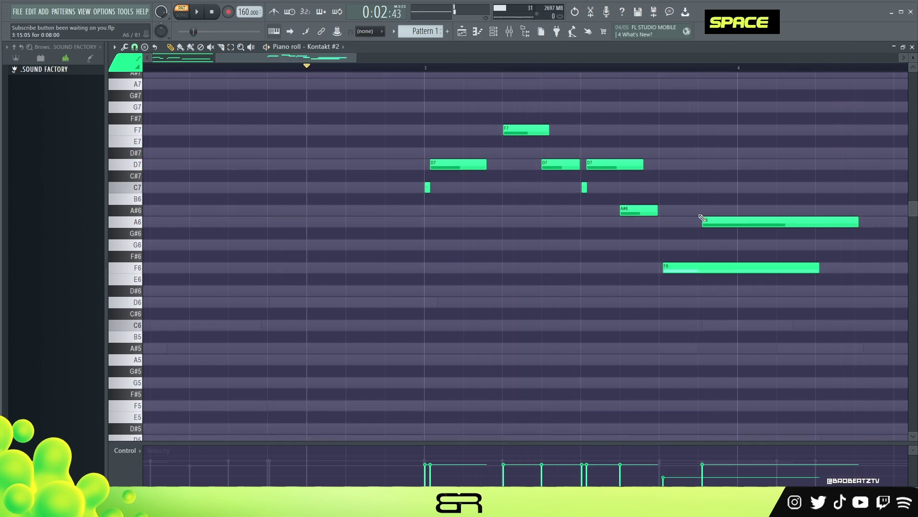
# - Copy the long F6 and A6 to the second half of bar 4, keeping their staggered starts
pyautogui.moveTo(345, 56); pyautogui.dragTo(374, 59)
pyautogui.scroll(-3, 375, 69)
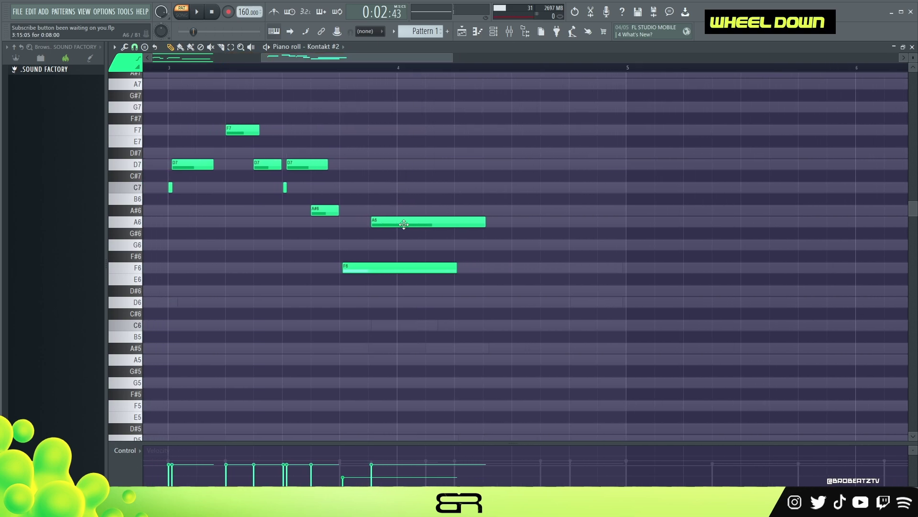
pyautogui.keyDown('ctrl'); pyautogui.click(406, 266); pyautogui.keyUp('ctrl')
pyautogui.keyDown('shift'); pyautogui.moveTo(405, 266); pyautogui.dragTo(606, 267); pyautogui.keyUp('shift')
pyautogui.keyDown('ctrl'); pyautogui.click(402, 221); pyautogui.keyUp('ctrl')
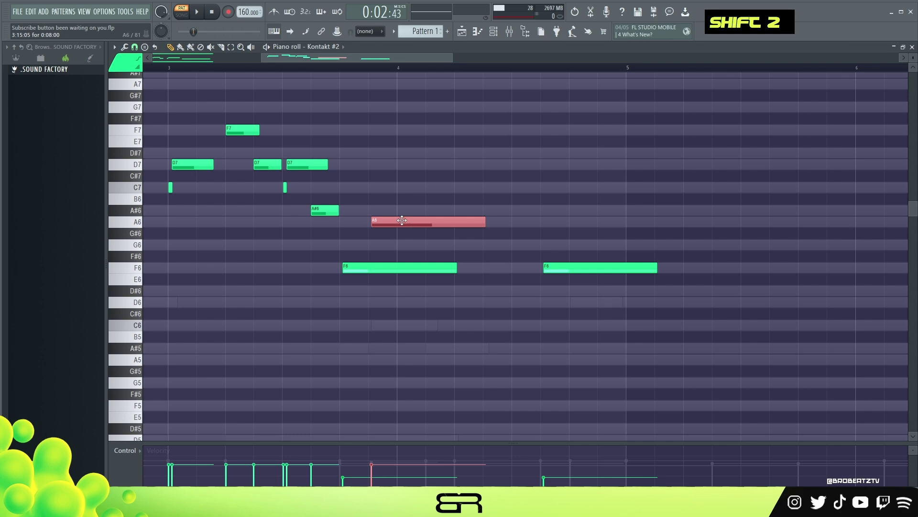
pyautogui.keyDown('shift'); pyautogui.moveTo(402, 221); pyautogui.dragTo(574, 229); pyautogui.keyUp('shift')
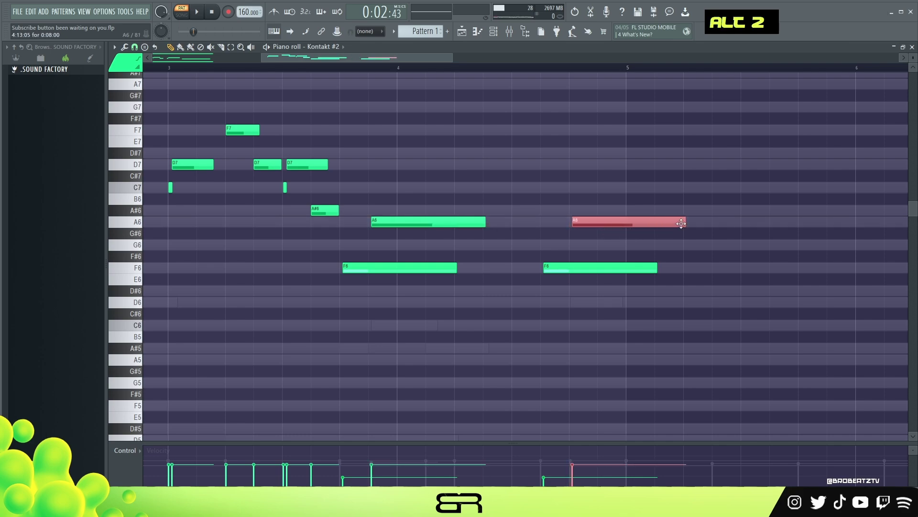
# - Shorten the copied A6 and F6 to end just before bar 5 and start the F6 slightly later
pyautogui.moveTo(685, 222)
pyautogui.mouseDown()
pyautogui.moveTo(799, 222)
pyautogui.moveTo(684, 222)
pyautogui.mouseUp()
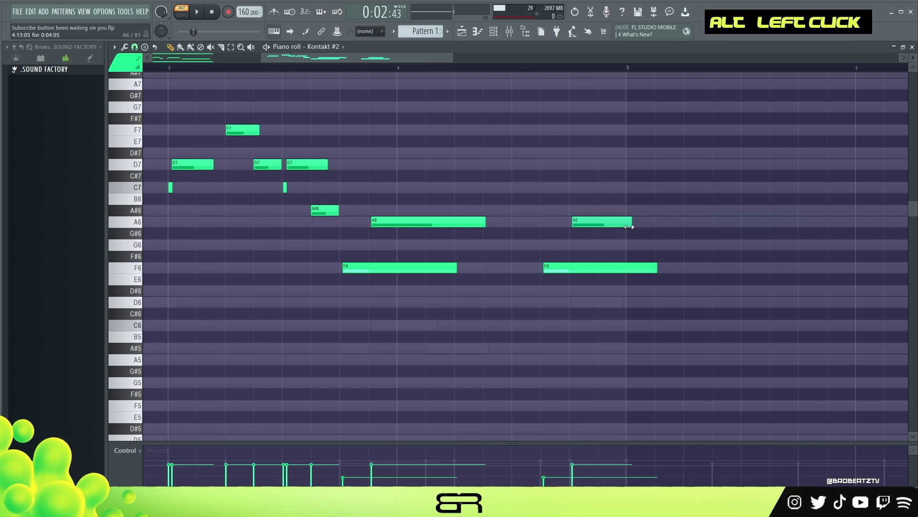
pyautogui.keyDown('alt'); pyautogui.moveTo(629, 227); pyautogui.dragTo(619, 227); pyautogui.keyUp('alt')
pyautogui.keyDown('alt'); pyautogui.moveTo(656, 268); pyautogui.dragTo(621, 271); pyautogui.keyUp('alt')
pyautogui.keyDown('alt'); pyautogui.moveTo(545, 268); pyautogui.dragTo(548, 272); pyautogui.keyUp('alt')
# - Set the grid snap to 1/4 beat, nudge the F6 late in bar 4 slightly later and trim its end to before the A6's end
pyautogui.click(134, 47)
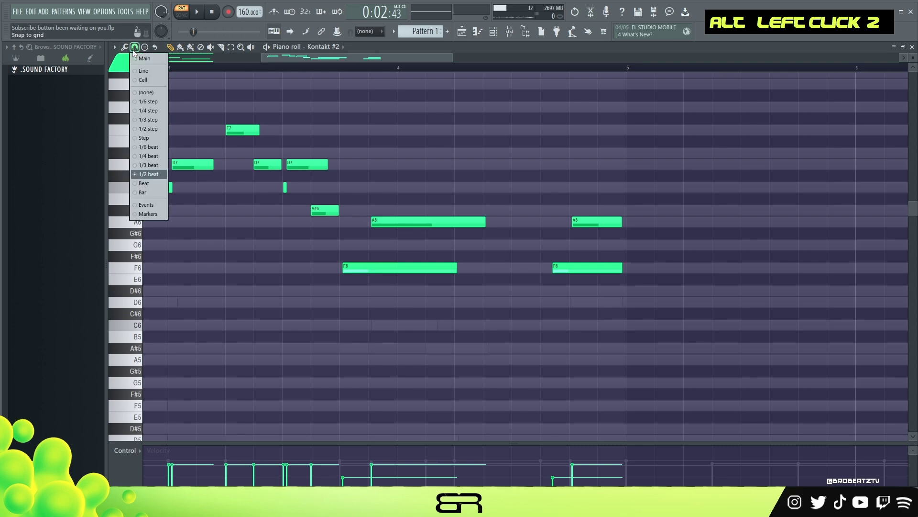
pyautogui.click(149, 156)
pyautogui.keyDown('alt'); pyautogui.moveTo(557, 271); pyautogui.dragTo(560, 270); pyautogui.keyUp('alt')
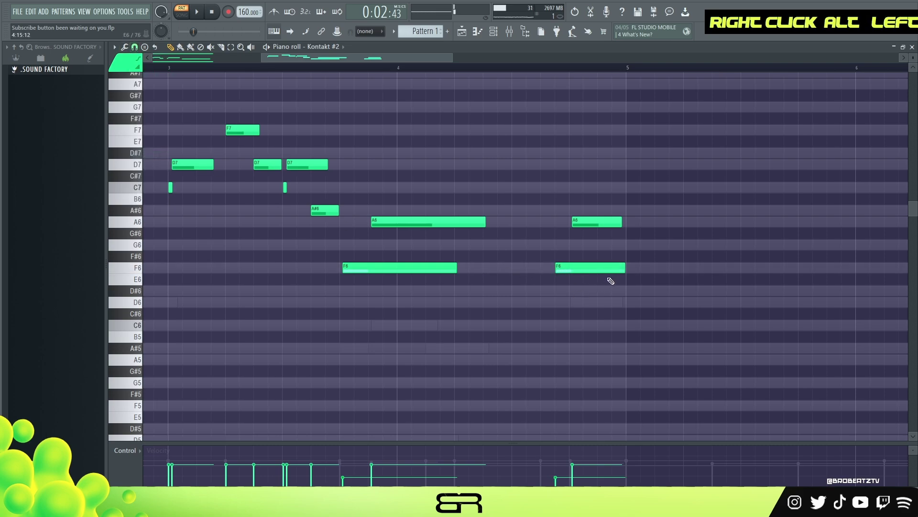
pyautogui.keyDown('alt'); pyautogui.moveTo(624, 268); pyautogui.dragTo(615, 269); pyautogui.keyUp('alt')
# - Copy the long F6 up to G6, starting around beat 2 of bar 4, and audition the phrase
pyautogui.keyDown('shift'); pyautogui.moveTo(440, 264); pyautogui.dragTo(503, 236); pyautogui.keyUp('shift')
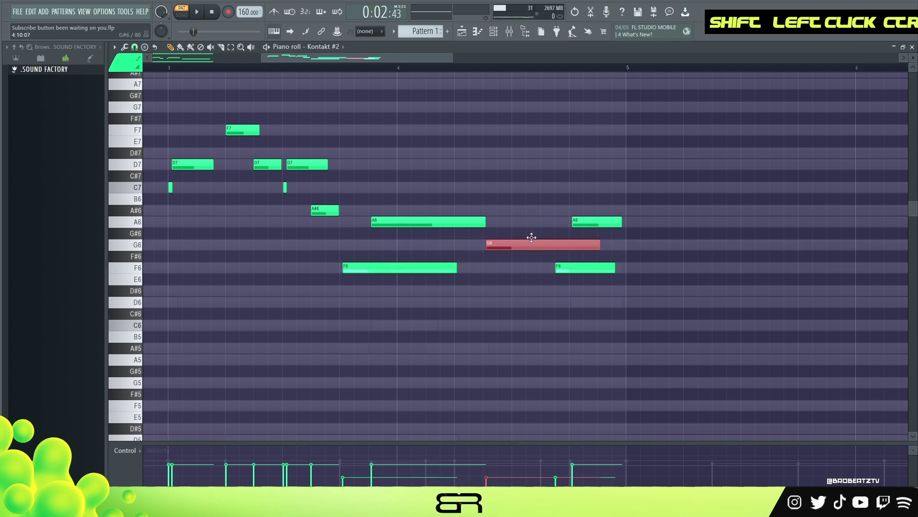
pyautogui.press('space')
pyautogui.rightClick(517, 232)
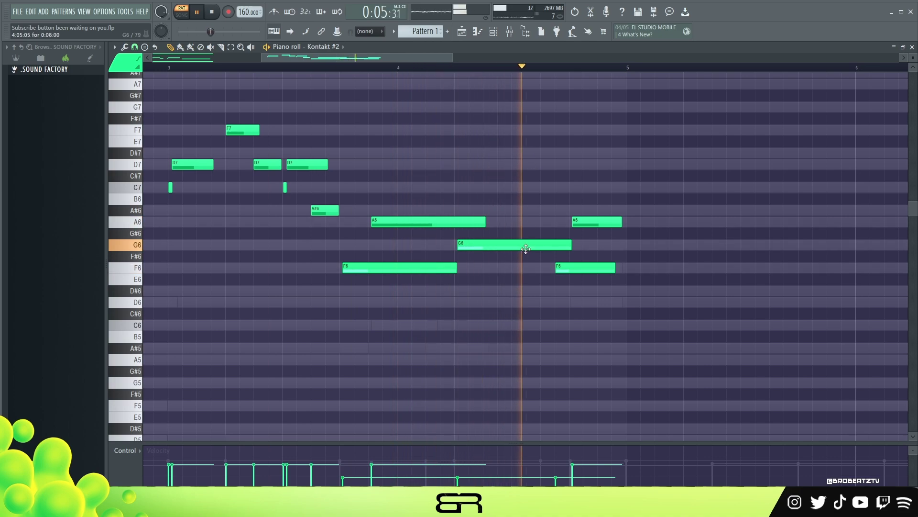
pyautogui.press('space')
pyautogui.press('space')
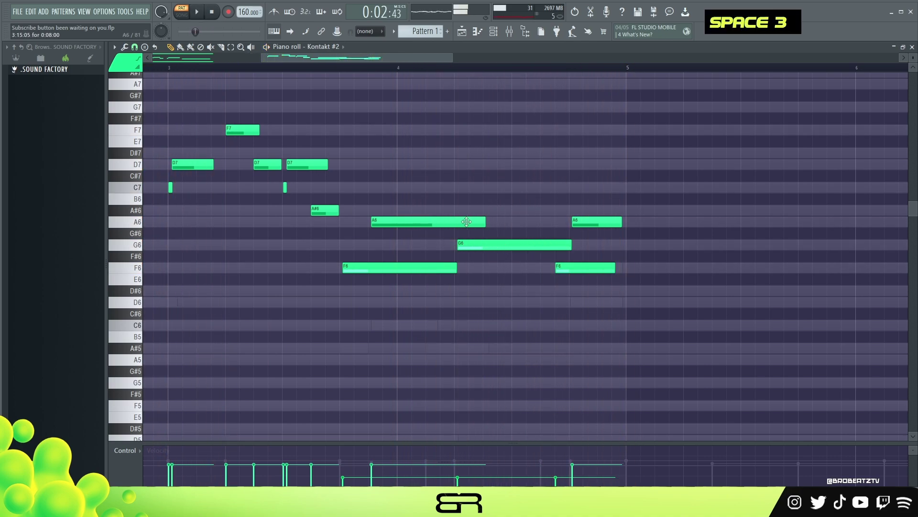
# - Shorten the first A6 to end just before bar 4 and split the long F6 into two shorter notes, the second starting at bar 4
pyautogui.moveTo(482, 222); pyautogui.dragTo(400, 230)
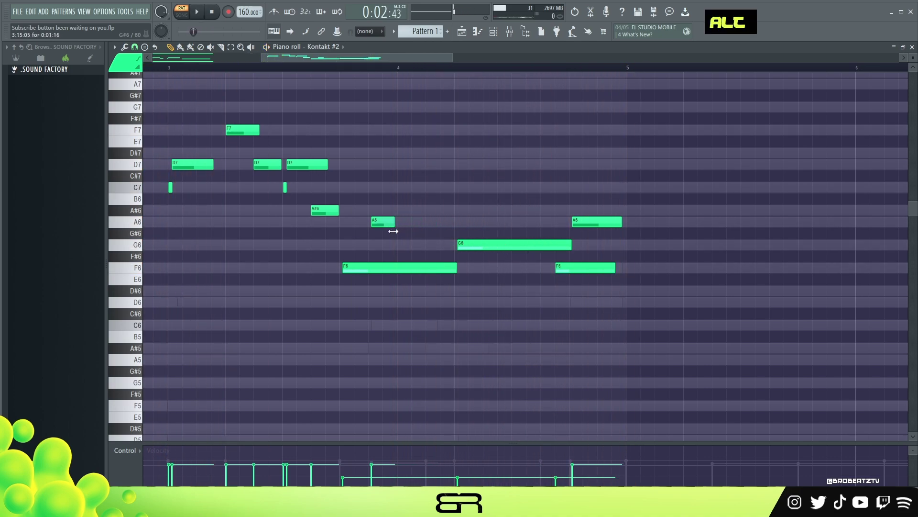
pyautogui.press('space')
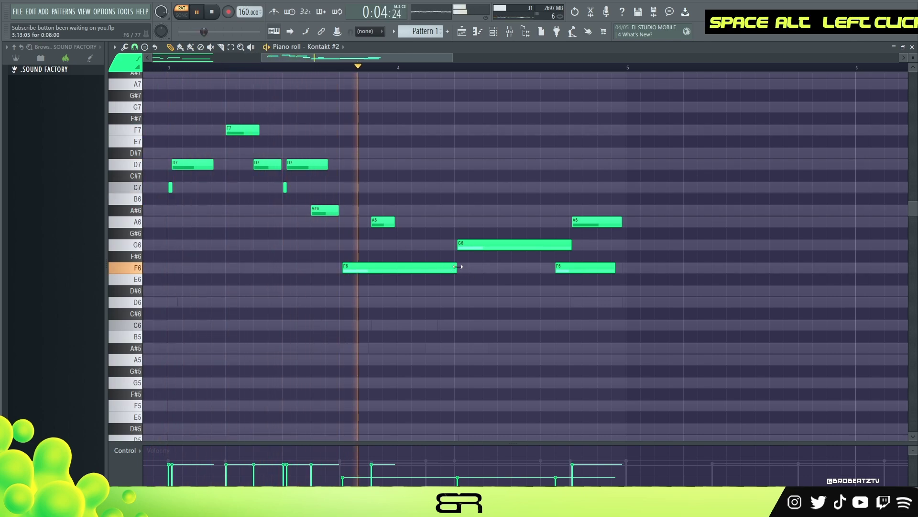
pyautogui.press('space')
pyautogui.moveTo(457, 267); pyautogui.dragTo(433, 268)
pyautogui.rightClick(450, 267)
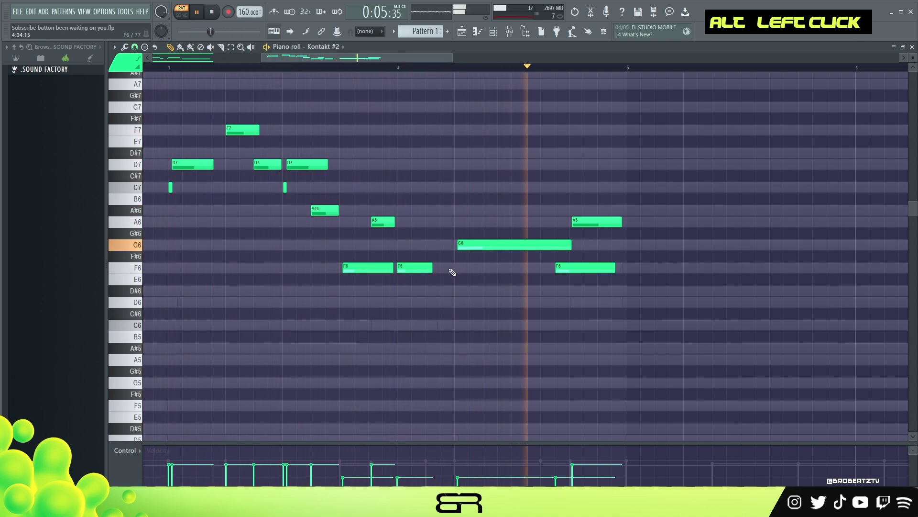
pyautogui.press('space')
# - Lower the velocity of the F6 at beat 4 of bar 3 and raise the velocity of the F6 opening bar 4
pyautogui.moveTo(367, 270); pyautogui.dragTo(367, 282)
pyautogui.keyDown('ctrl'); pyautogui.click(366, 266); pyautogui.keyUp('ctrl')
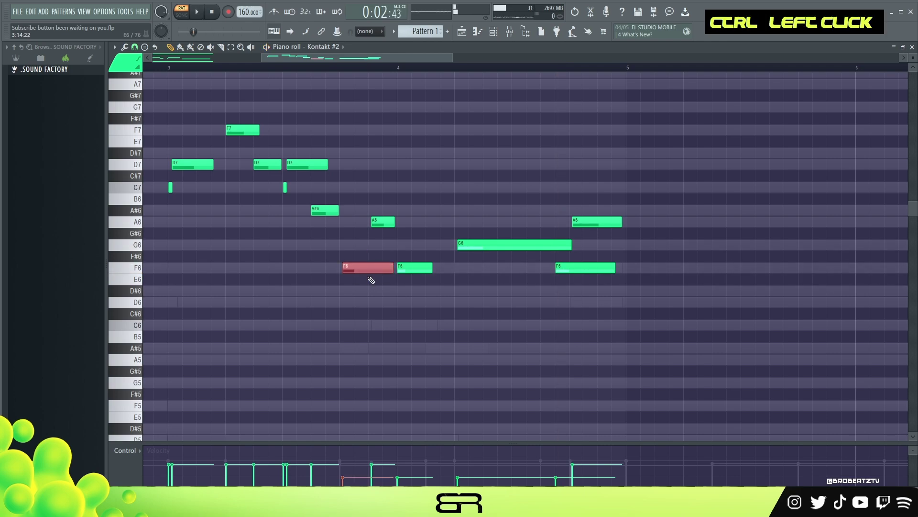
pyautogui.press('space')
pyautogui.keyDown('ctrl'); pyautogui.click(417, 273); pyautogui.keyUp('ctrl')
pyautogui.keyDown('alt'); pyautogui.scroll(7, 418, 280); pyautogui.keyUp('alt')
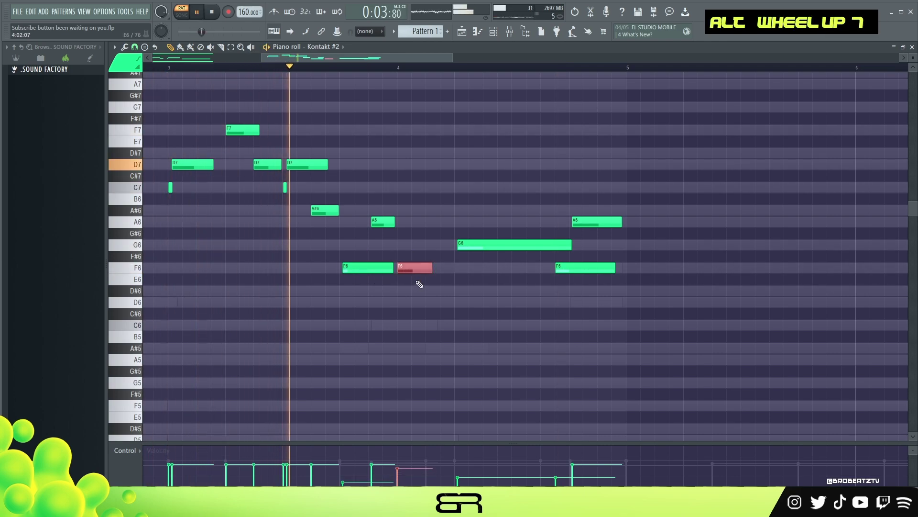
pyautogui.rightClick(444, 291)
pyautogui.press('space')
pyautogui.press('space')
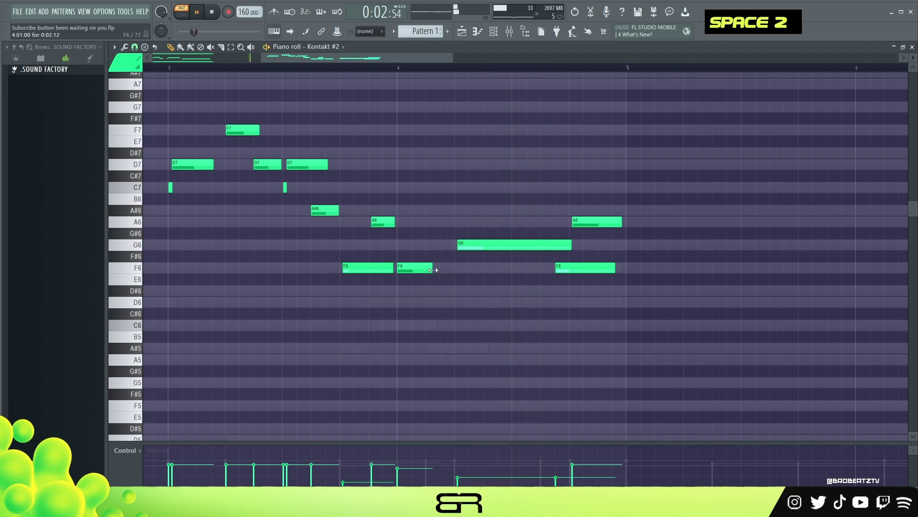
# - Lengthen the F6 opening bar 4 almost up to the G6 and nudge the G6 slightly earlier
pyautogui.moveTo(432, 271); pyautogui.dragTo(452, 271)
pyautogui.scroll(2, 514, 245)
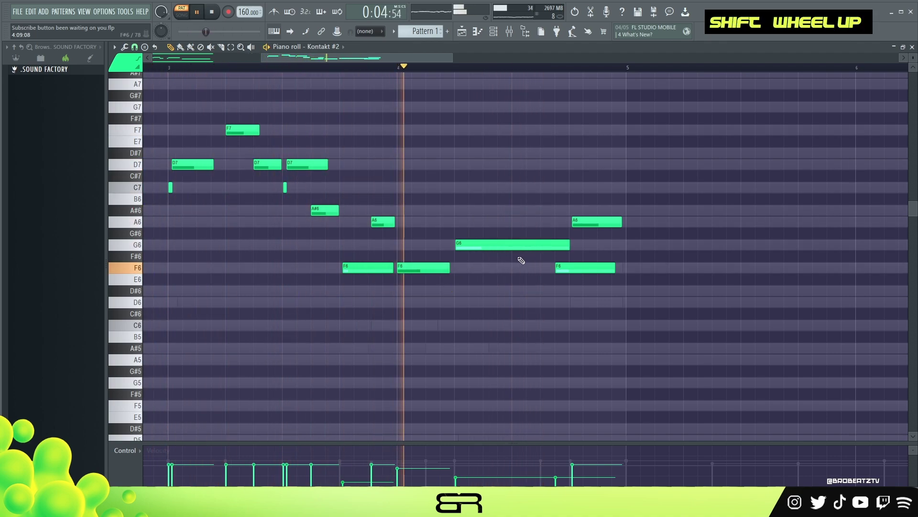
# - Move the final F6 and A6 one beat earlier, extending the A6 slightly past beat 4 of bar 4 and nudging its start earlier
pyautogui.press('space')
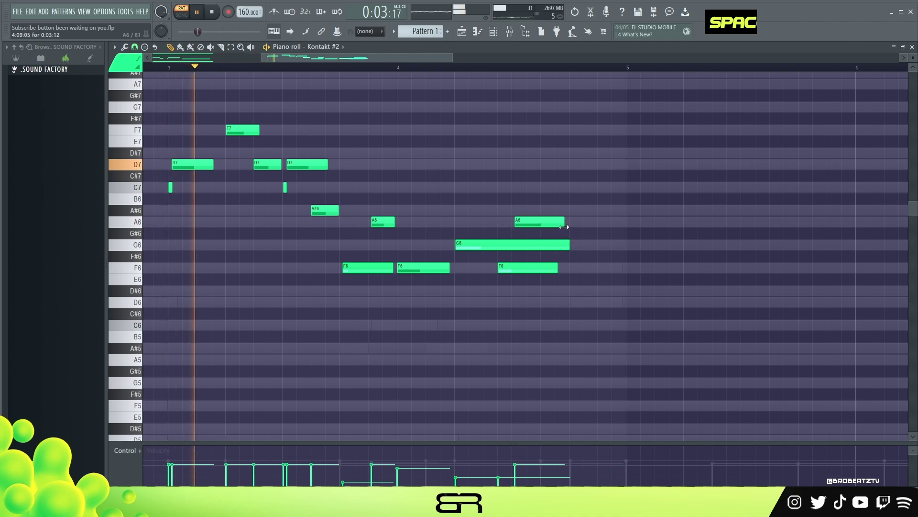
pyautogui.moveTo(564, 223); pyautogui.dragTo(580, 222)
pyautogui.scroll(2, 574, 223)
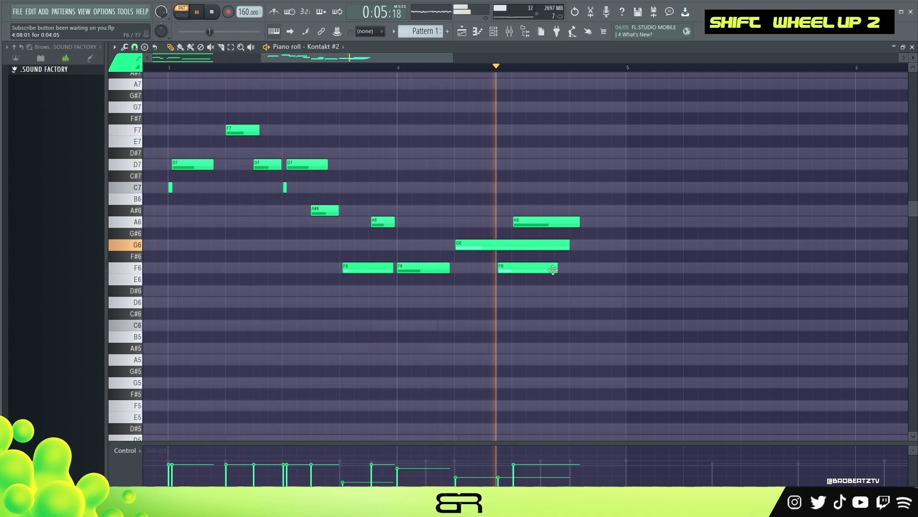
pyautogui.press('space')
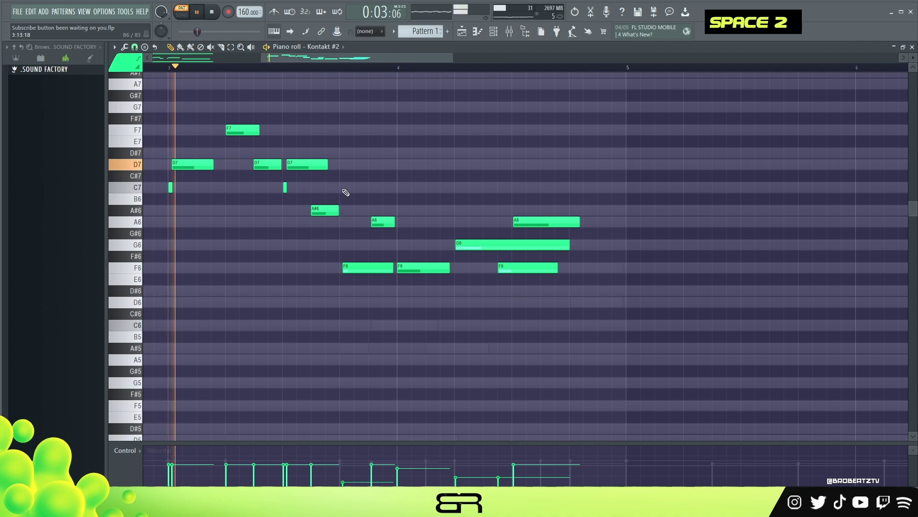
# - Copy the last D7 of bar 3 to beat 4 of bar 4, transpose it down an octave to D6 and nudge it slightly earlier
pyautogui.keyDown('ctrl'); pyautogui.click(308, 164); pyautogui.keyUp('ctrl')
pyautogui.keyDown('shift'); pyautogui.moveTo(307, 164); pyautogui.dragTo(594, 164); pyautogui.keyUp('shift')
pyautogui.hotkey('ctrl', 'Down')
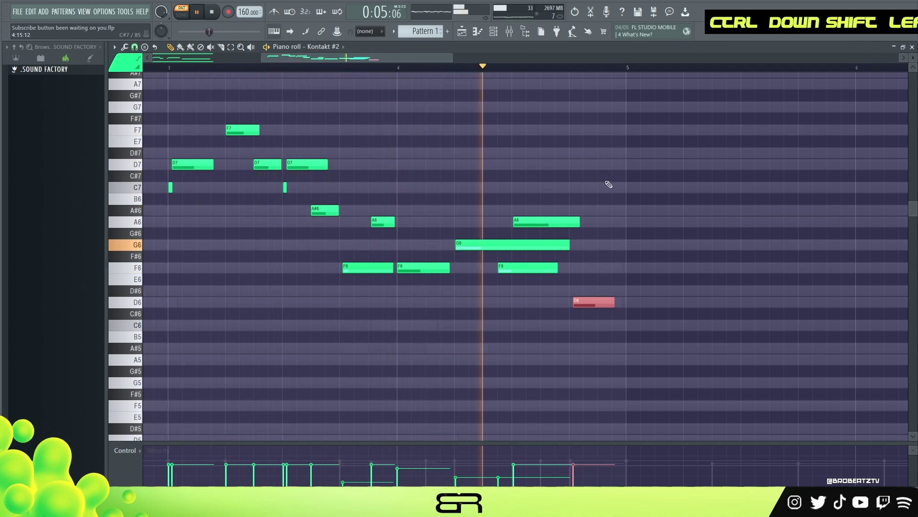
pyautogui.press('space')
pyautogui.scroll(2, 606, 305)
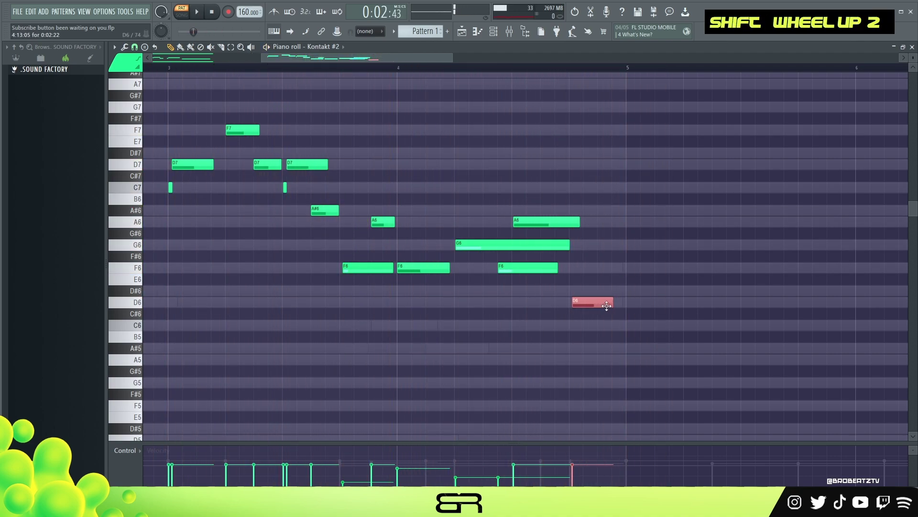
pyautogui.press('space')
# - Extend the D6 to the start of bar 5 and shorten the G6 to just under one beat
pyautogui.keyDown('alt'); pyautogui.moveTo(568, 246); pyautogui.dragTo(507, 249); pyautogui.keyUp('alt')
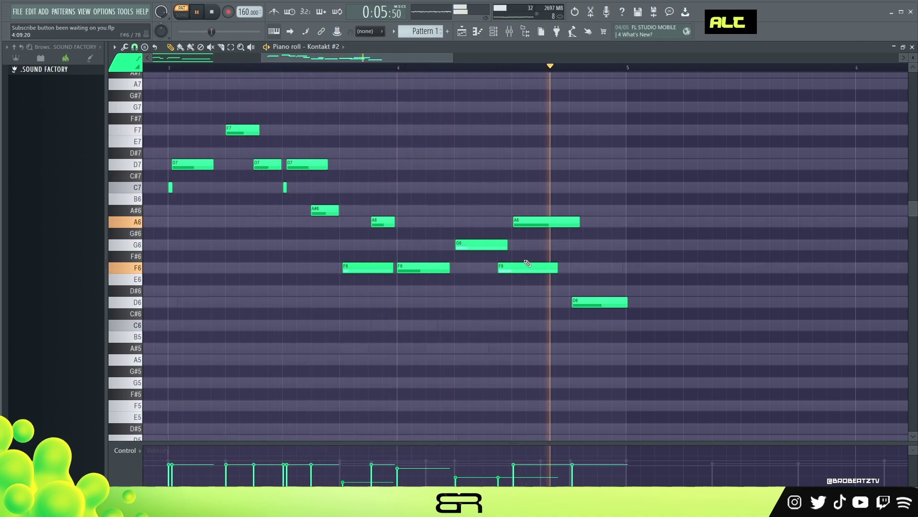
pyautogui.press('space')
pyautogui.press('space')
# - Nudge the F6 after the G6 slightly later, raise the velocity of the G6 in bar 4 and audition the phrase
pyautogui.scroll(-1, 528, 268)
pyautogui.scroll(-1, 528, 271)
pyautogui.keyDown('ctrl'); pyautogui.click(488, 245); pyautogui.keyUp('ctrl')
pyautogui.keyDown('alt'); pyautogui.scroll(5, 487, 242); pyautogui.keyUp('alt')
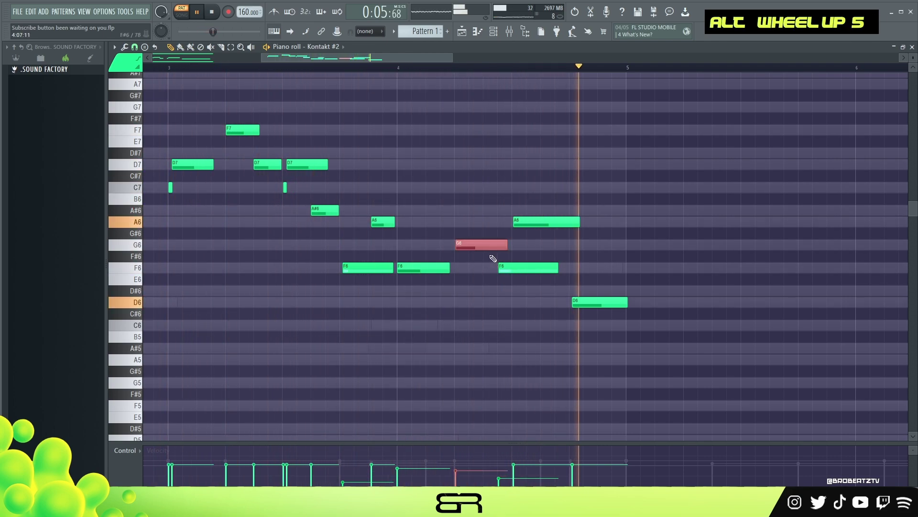
pyautogui.press('space')
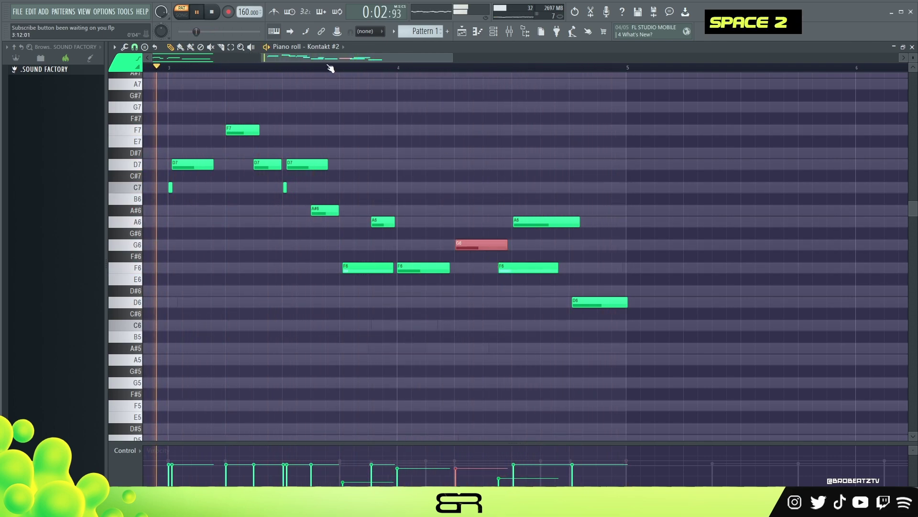
pyautogui.rightClick(555, 163)
pyautogui.press('space')
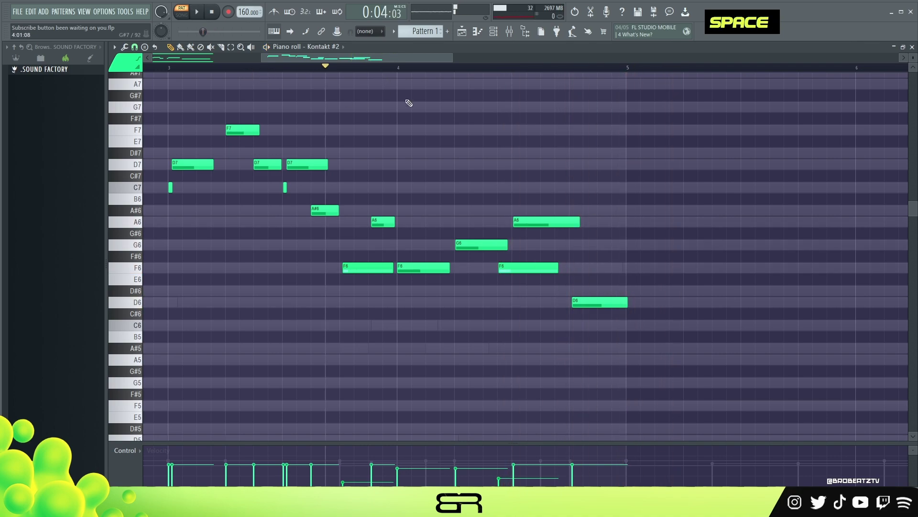
# - Bring up the empty Kontakt #3 piano roll for Mallet Flux, clear the timeline selection and return the playhead to the start
pyautogui.keyDown('ctrl'); pyautogui.rightClick(460, 142); pyautogui.keyUp('ctrl')
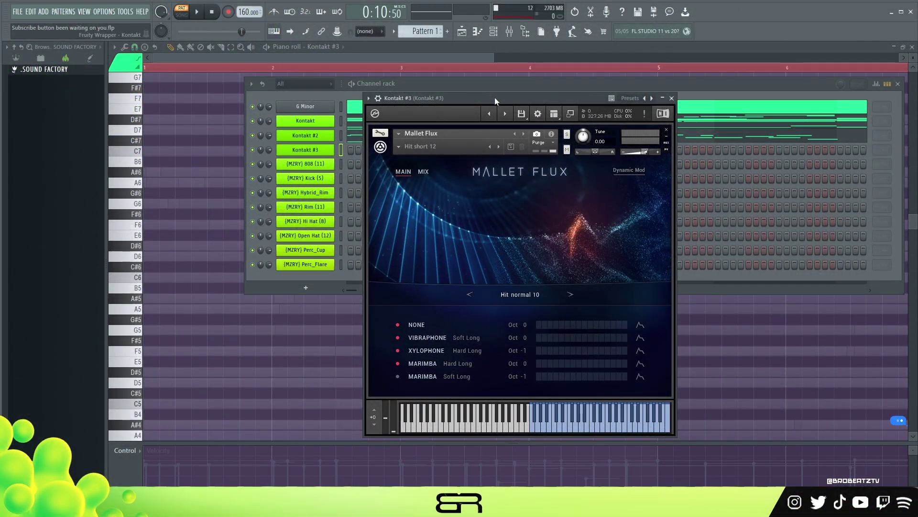
pyautogui.moveTo(495, 99); pyautogui.dragTo(488, 99)
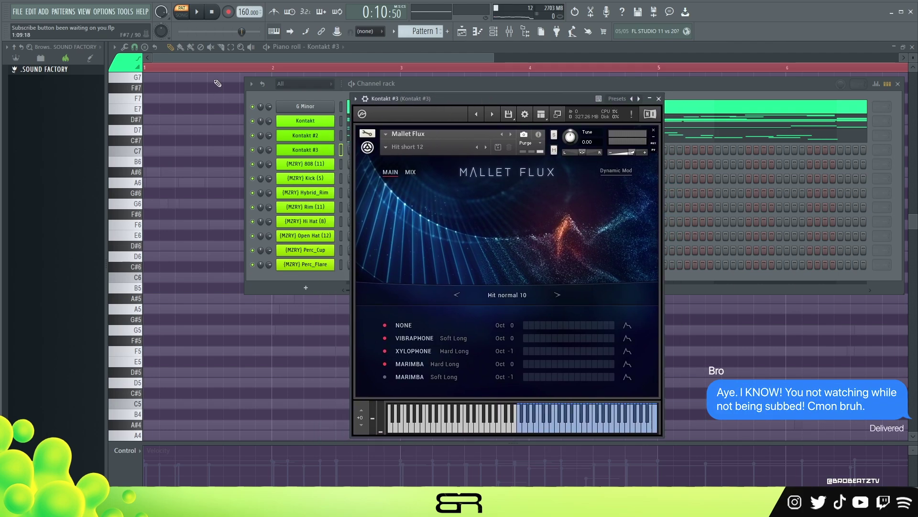
pyautogui.click(222, 57)
pyautogui.click(192, 65)
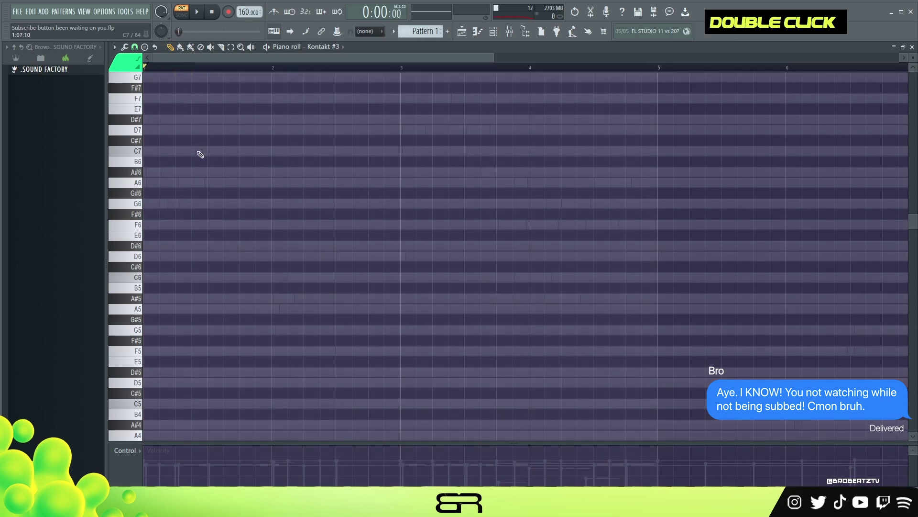
# - Audition mallet notes such as G6 and D6 against the start of the playing pattern
pyautogui.scroll(-3, 204, 160)
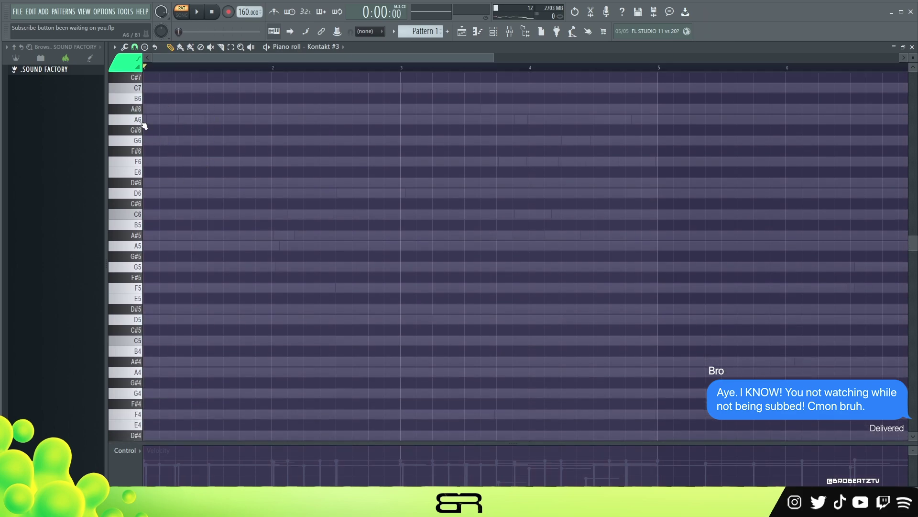
pyautogui.press('space')
pyautogui.press('space')
pyautogui.press('space')
pyautogui.doubleClick(139, 142)
pyautogui.press('space')
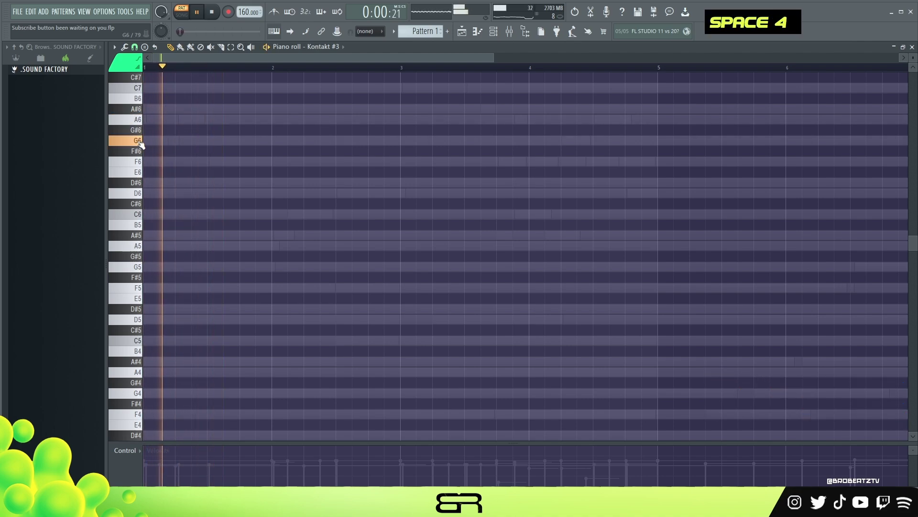
pyautogui.press('space')
pyautogui.press('space')
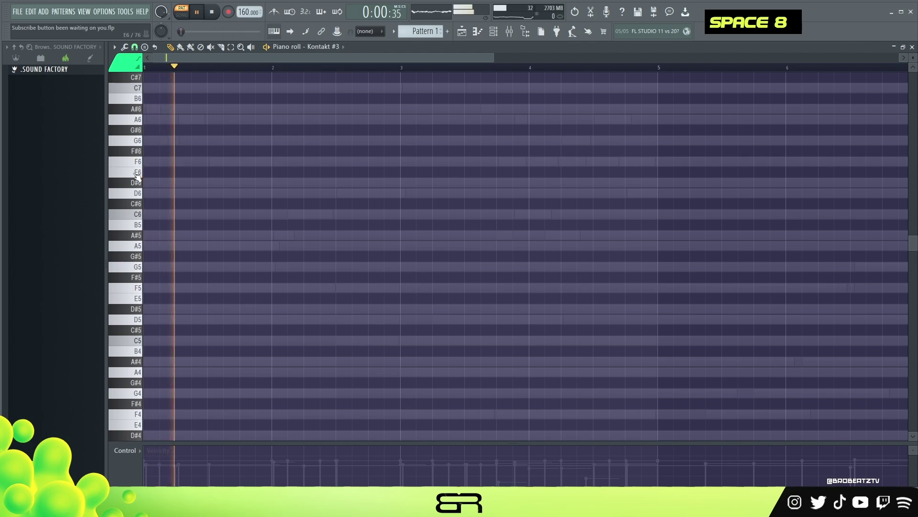
pyautogui.press('space')
pyautogui.click(137, 195)
pyautogui.press('space')
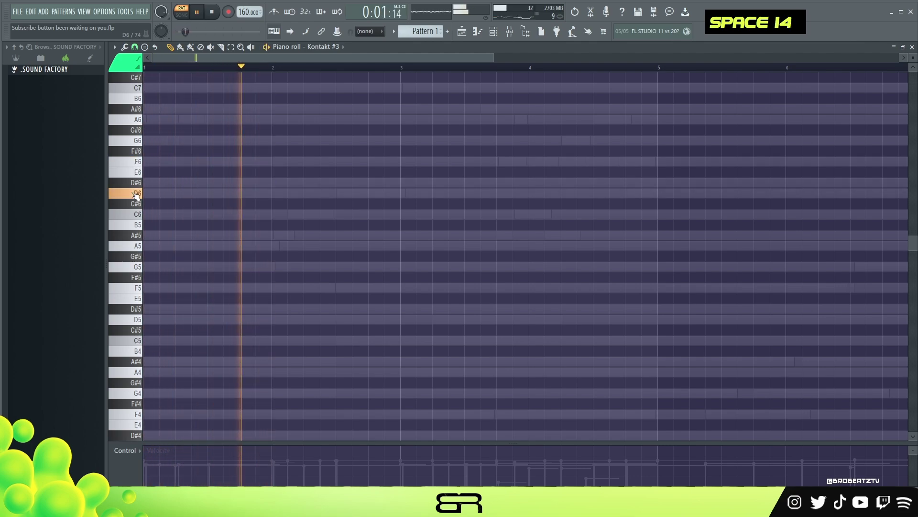
# - Draw a D6 from the start of bar 1 to just before bar 2, lower it an octave to D5 and audition it
pyautogui.press('space')
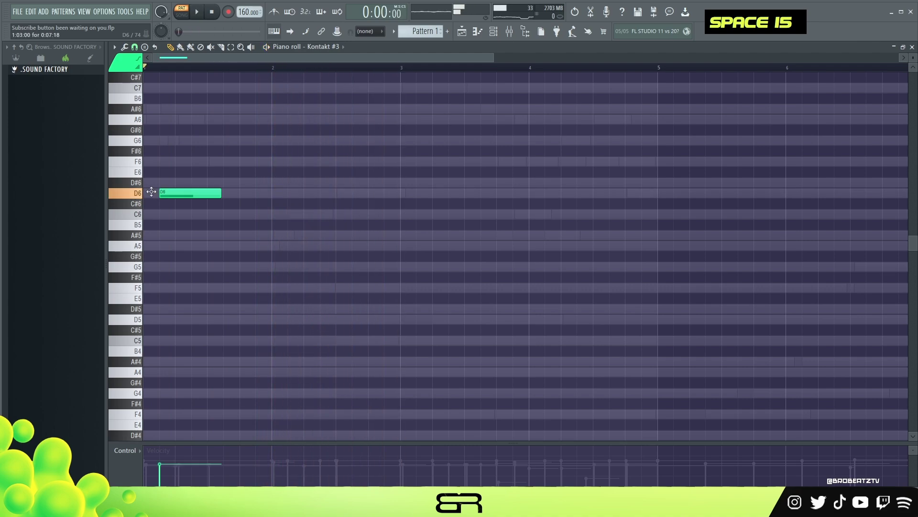
pyautogui.moveTo(206, 191); pyautogui.dragTo(269, 191)
pyautogui.keyDown('ctrl'); pyautogui.click(271, 236); pyautogui.keyUp('ctrl')
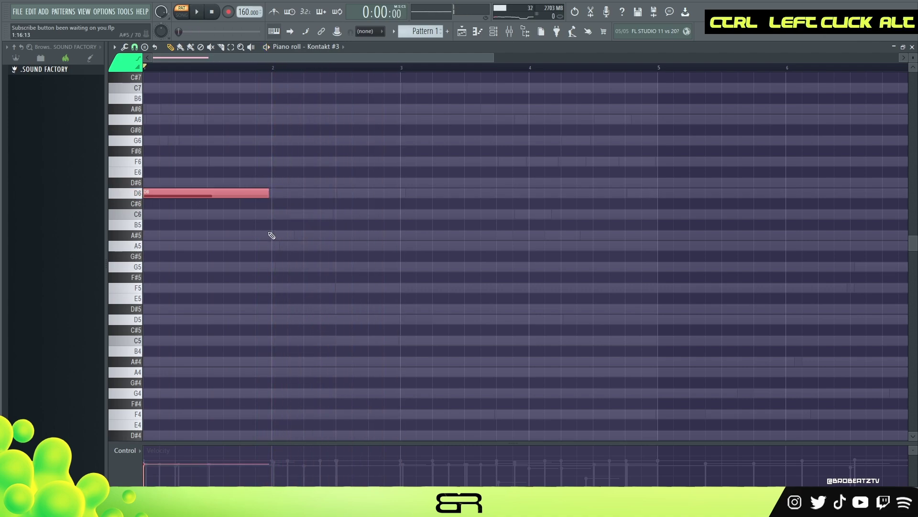
pyautogui.hotkey('ctrl', 'Down')
pyautogui.scroll(-3, 317, 211)
pyautogui.press('space')
pyautogui.scroll(2, 320, 211)
pyautogui.scroll(-1, 320, 208)
pyautogui.press('space')
pyautogui.press('space')
pyautogui.press('space')
# - Copy the long D note to the second half of bar 2 as D6 and trim it to end just before bar 3
pyautogui.keyDown('ctrl'); pyautogui.click(180, 254); pyautogui.keyUp('ctrl')
pyautogui.moveTo(179, 254); pyautogui.dragTo(354, 261)
pyautogui.keyDown('ctrl'); pyautogui.click(185, 257); pyautogui.keyUp('ctrl')
pyautogui.hotkey('ctrl', 'Up')
pyautogui.scroll(2, 368, 259)
pyautogui.press('space')
pyautogui.moveTo(365, 194); pyautogui.dragTo(381, 193)
pyautogui.rightClick(466, 197)
pyautogui.press('space')
pyautogui.moveTo(467, 197); pyautogui.dragTo(399, 197)
# - Add an A#5 across the first half of bar 2 and audition the mallet line
pyautogui.press('space')
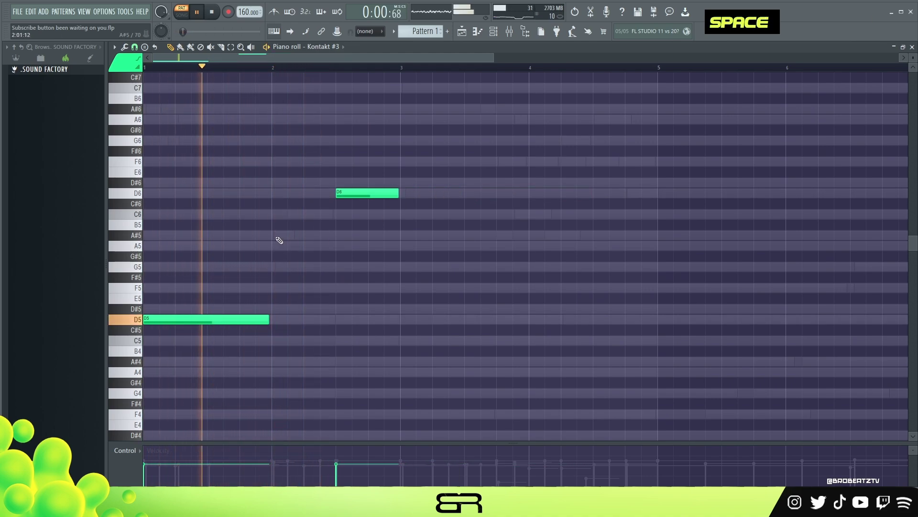
pyautogui.click(277, 234)
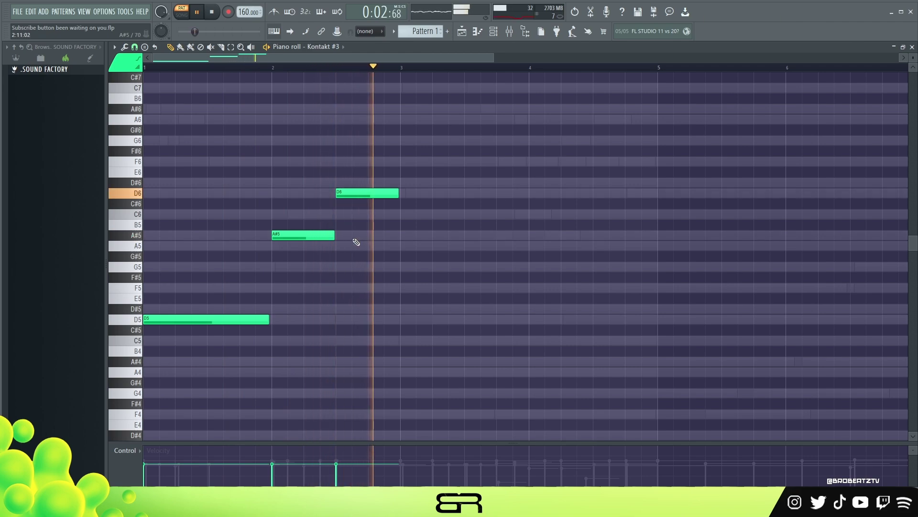
pyautogui.press('space')
# - Add a very short A#5 grace note at the start of bar 3 with a half-bar A5 starting just after it
pyautogui.click(402, 235)
pyautogui.moveTo(463, 235); pyautogui.dragTo(402, 245)
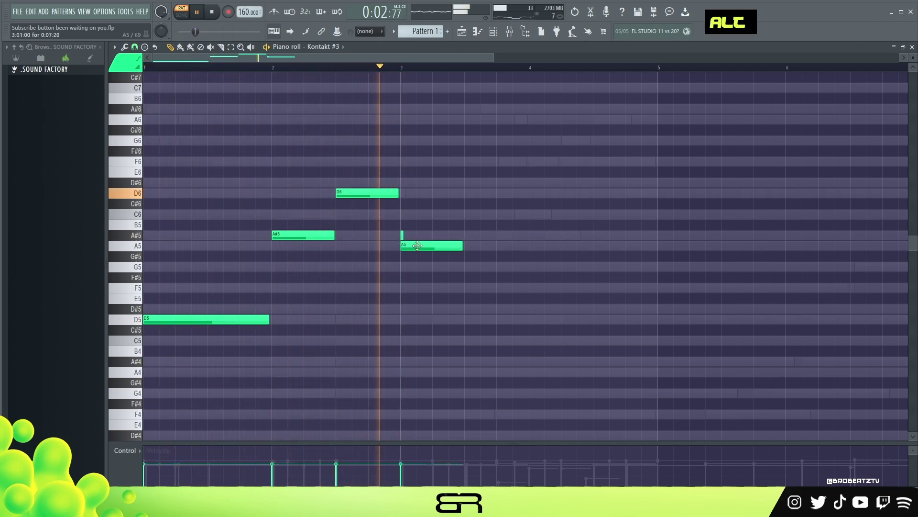
pyautogui.scroll(-2, 418, 245)
pyautogui.press('space')
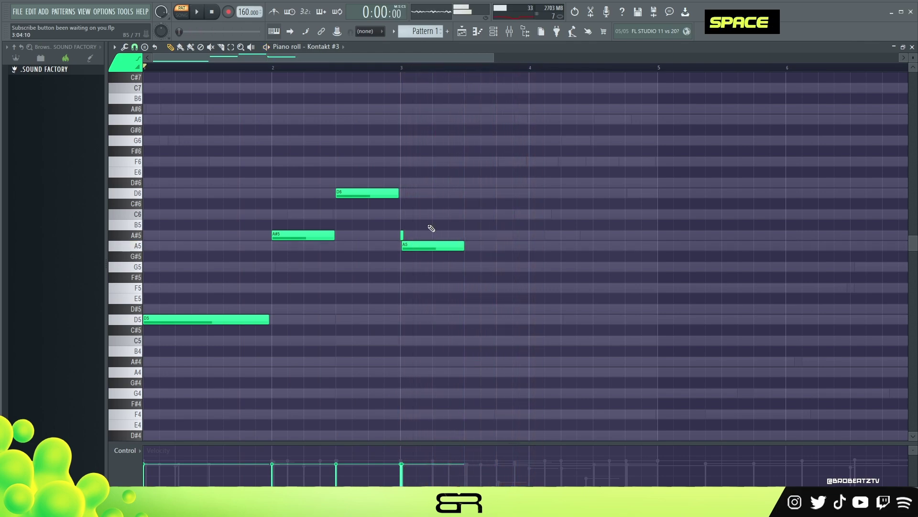
# - Copy the A5 into bar 4 as a short F5 near beat 2 and a short G5 near beat 3
pyautogui.keyDown('ctrl'); pyautogui.click(424, 257); pyautogui.keyUp('ctrl')
pyautogui.moveTo(425, 256); pyautogui.dragTo(483, 262)
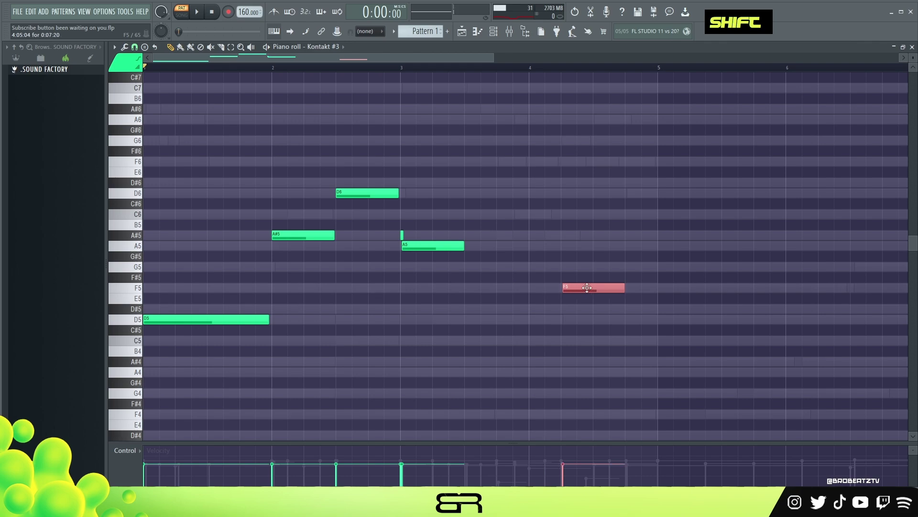
pyautogui.keyDown('alt'); pyautogui.click(618, 290); pyautogui.keyUp('alt')
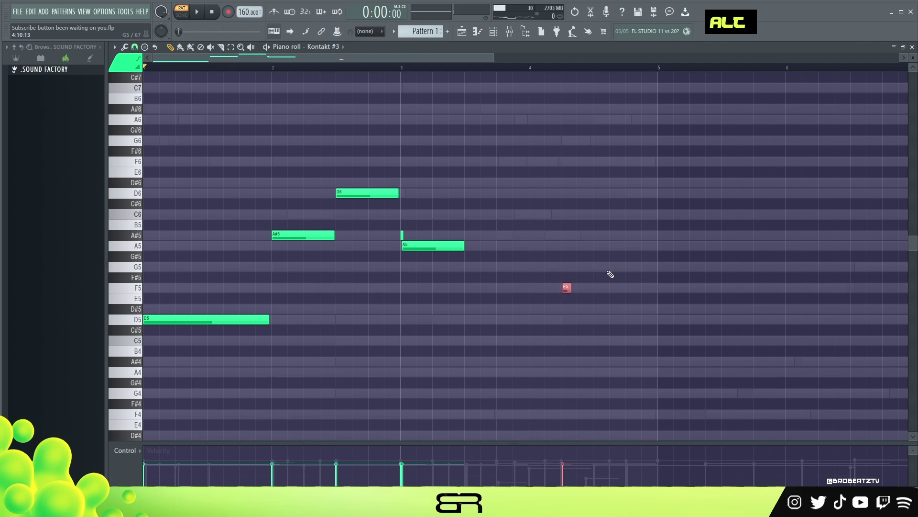
pyautogui.press('space')
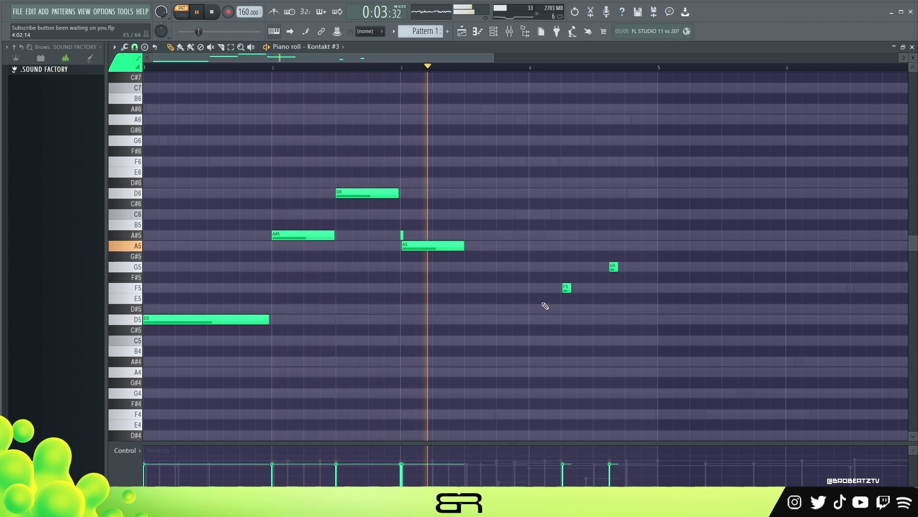
# - Extend the A5 to near the end of bar 3, trim bar 4's F5 and G5 shorter and audition the line
pyautogui.moveTo(463, 246); pyautogui.dragTo(510, 254)
pyautogui.moveTo(630, 260); pyautogui.dragTo(572, 294)
pyautogui.scroll(1, 574, 291)
pyautogui.keyDown('alt'); pyautogui.click(575, 292); pyautogui.keyUp('alt')
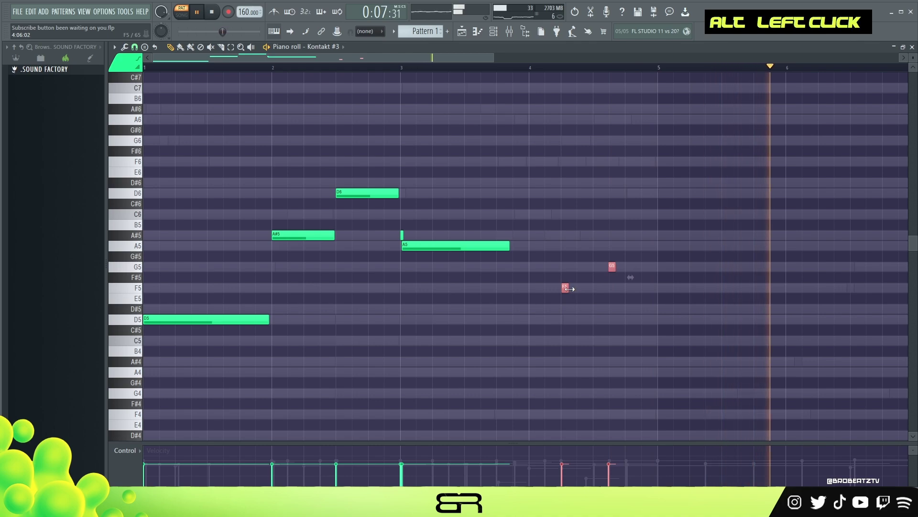
pyautogui.press('space')
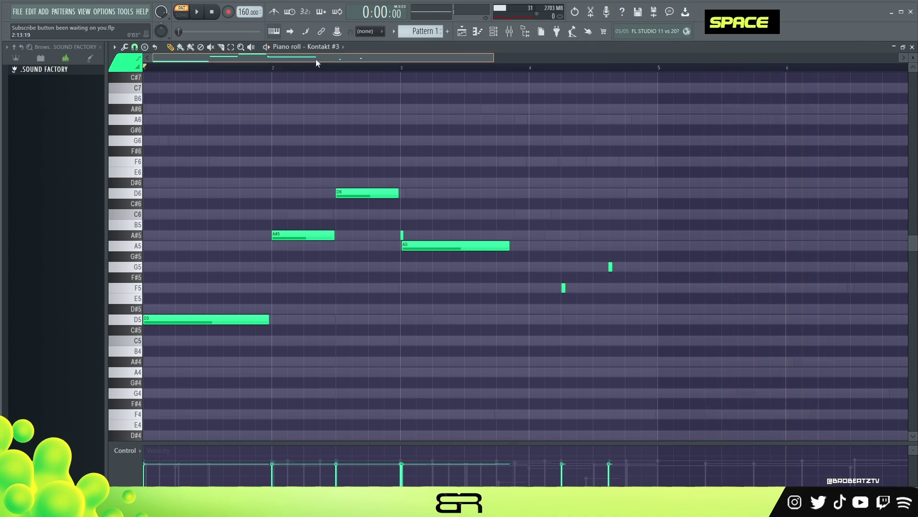
# - Set the piano roll's grid snap to 1/6 beat
pyautogui.click(134, 47)
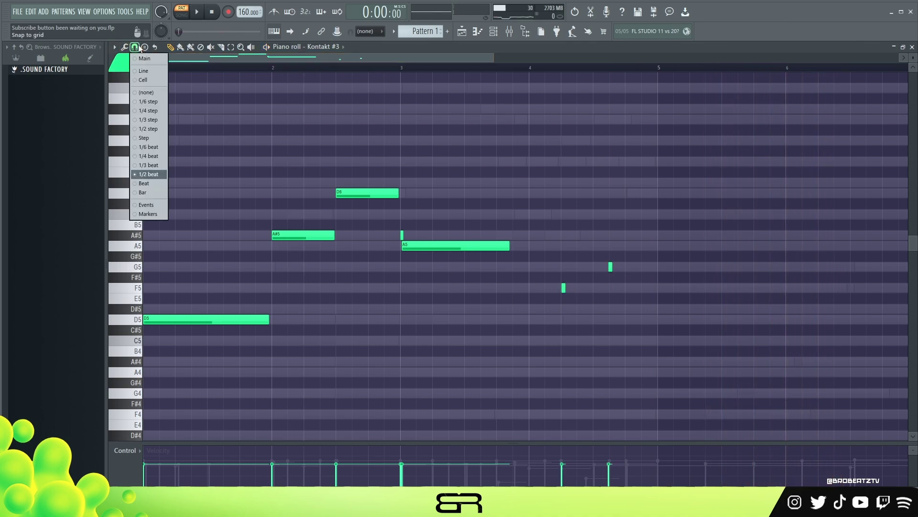
pyautogui.click(151, 148)
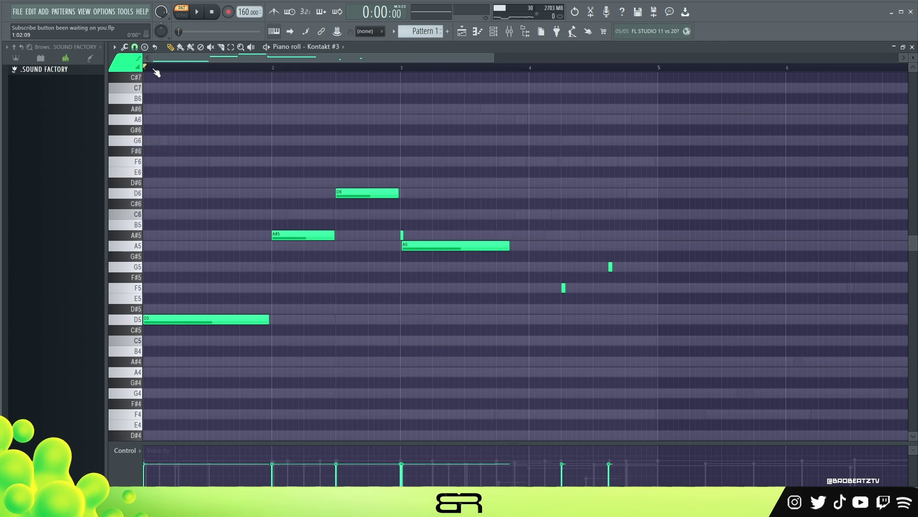
pyautogui.click(136, 51)
pyautogui.click(163, 56)
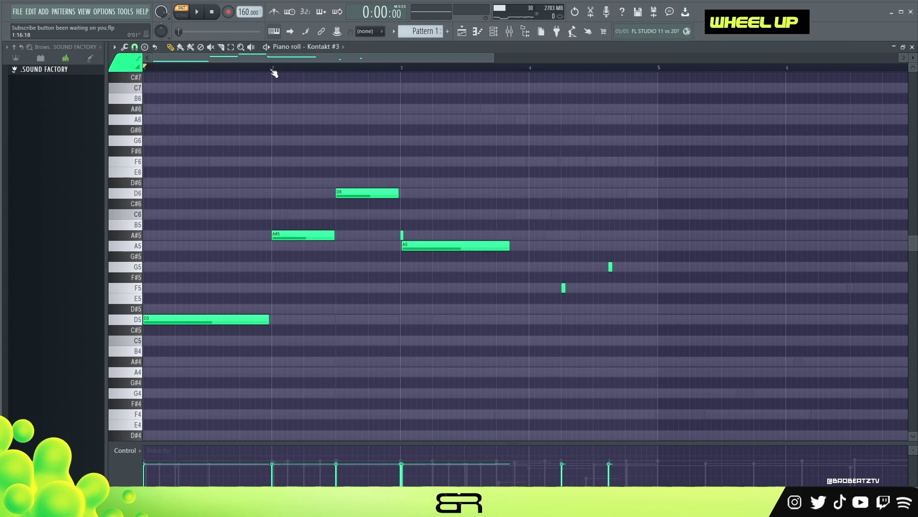
# - Turn bar 2's A#5 into a run of three short A#5-C6 pairs ending on G5, and lower the A#5 velocities
pyautogui.scroll(3, 274, 71)
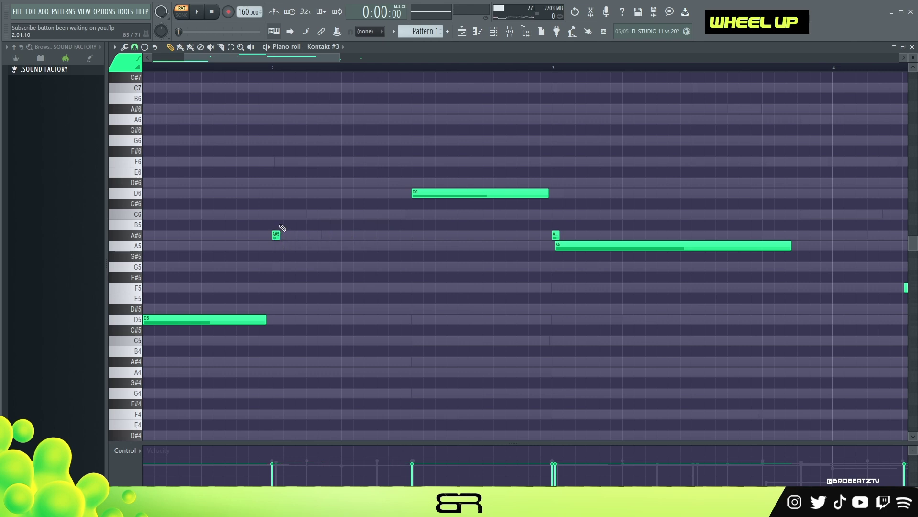
pyautogui.click(297, 235)
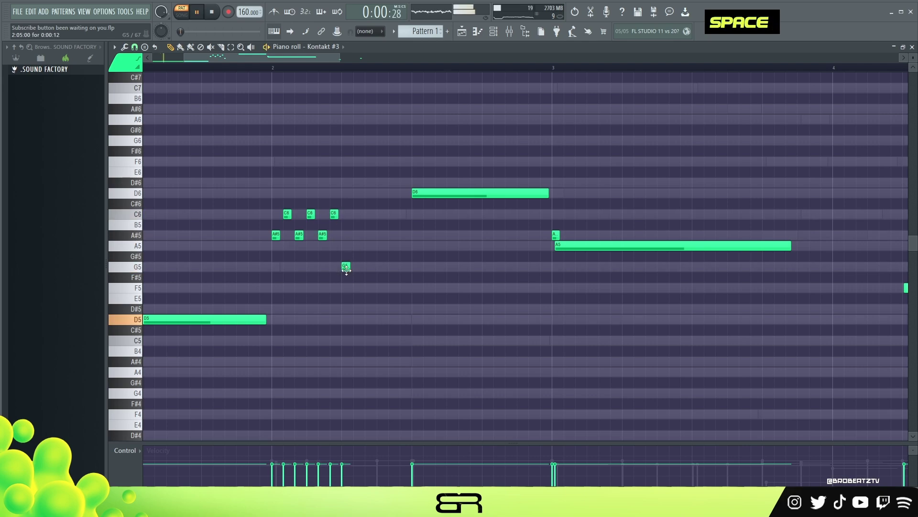
pyautogui.keyDown('alt'); pyautogui.scroll(-5, 274, 245); pyautogui.keyUp('alt')
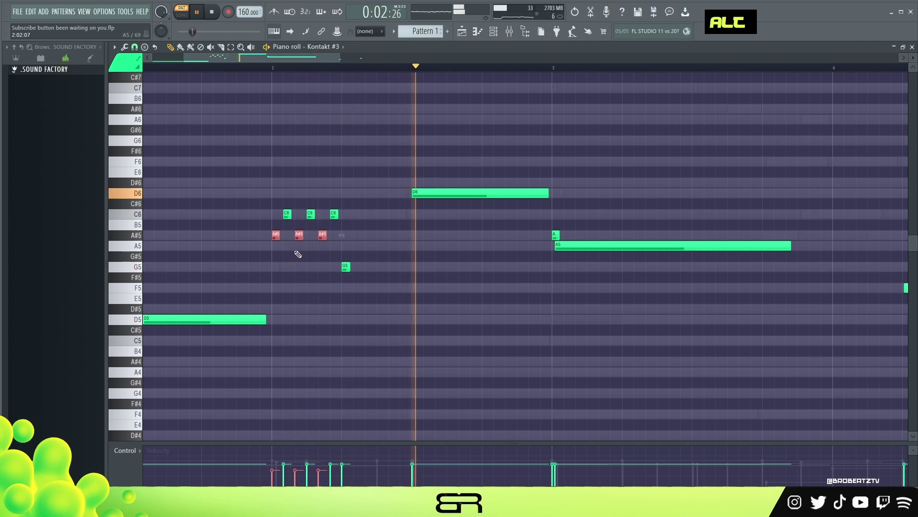
pyautogui.rightClick(349, 318)
# - Copy bar 1's long D5 to the start of bar 5 and audition it
pyautogui.keyDown('ctrl'); pyautogui.rightClick(424, 287); pyautogui.keyUp('ctrl')
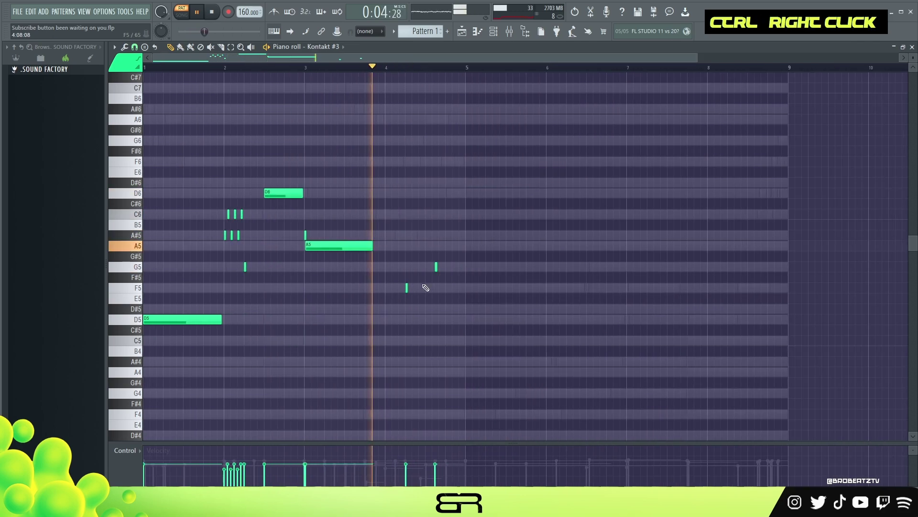
pyautogui.press('space')
pyautogui.moveTo(231, 283)
pyautogui.keyDown('ctrl'); pyautogui.mouseDown()
pyautogui.moveTo(202, 314)
pyautogui.moveTo(506, 334)
pyautogui.moveTo(485, 332)
pyautogui.mouseUp(); pyautogui.keyUp('ctrl')
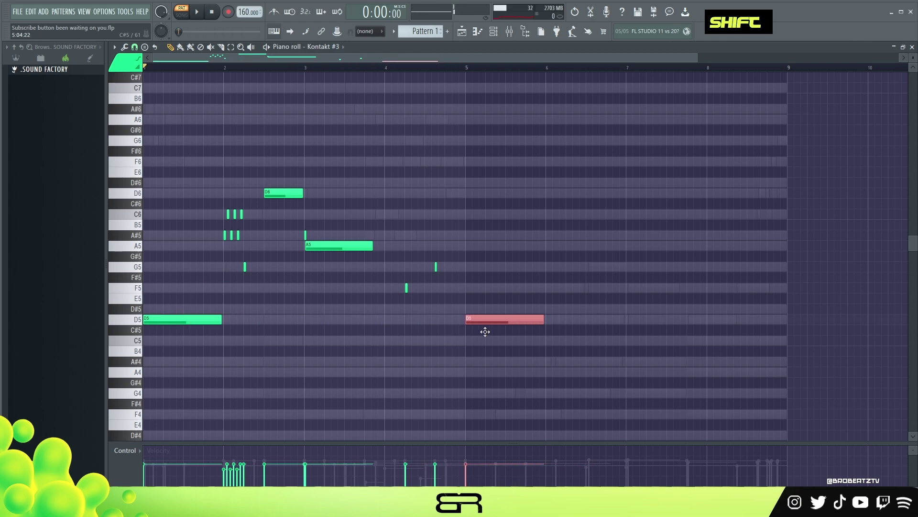
pyautogui.rightClick(494, 217)
pyautogui.press('space')
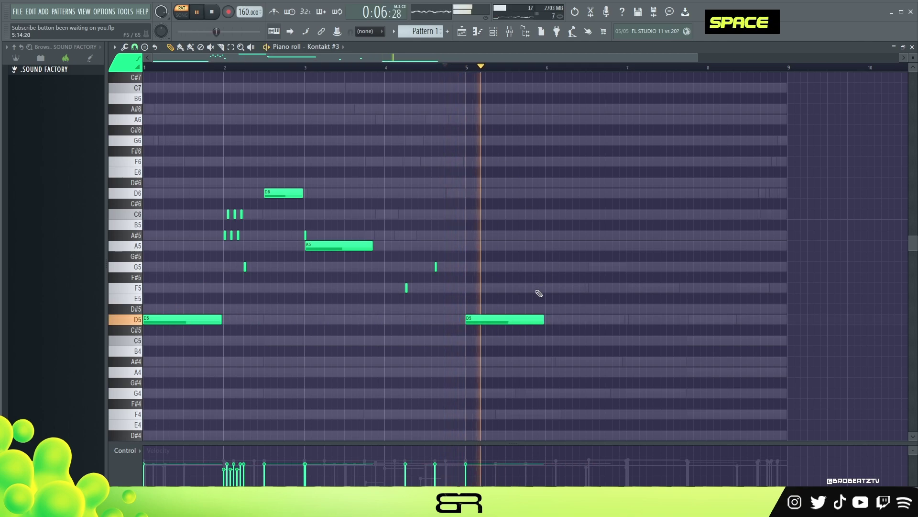
# - Add a half-bar G5 from the middle of bar 6, followed by a half-bar F5 at the start of bar 7
pyautogui.press('ctrl')
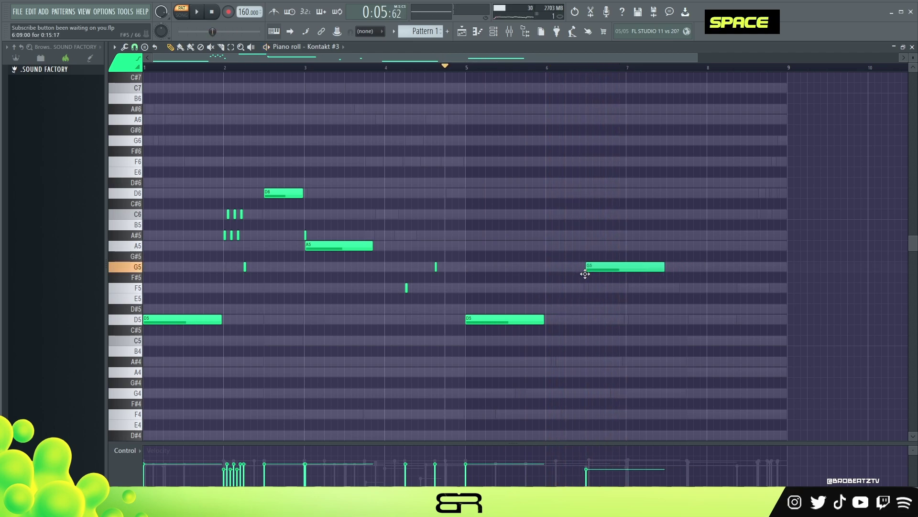
pyautogui.press('space')
pyautogui.moveTo(663, 268); pyautogui.dragTo(649, 286)
# - Add a D5 from beat 4 of bar 7 to just before bar 9, and extend the F5 to meet it
pyautogui.press('alt')
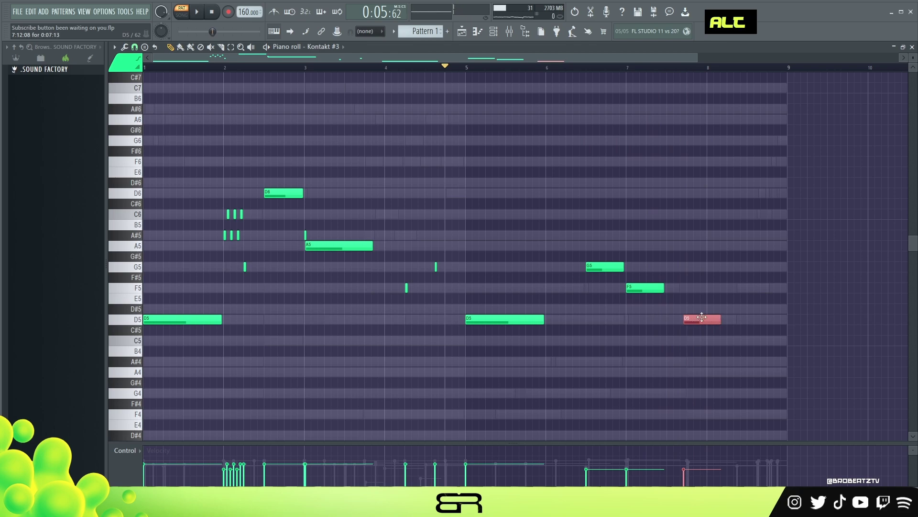
pyautogui.moveTo(722, 318); pyautogui.dragTo(776, 322)
pyautogui.moveTo(662, 286); pyautogui.dragTo(691, 287)
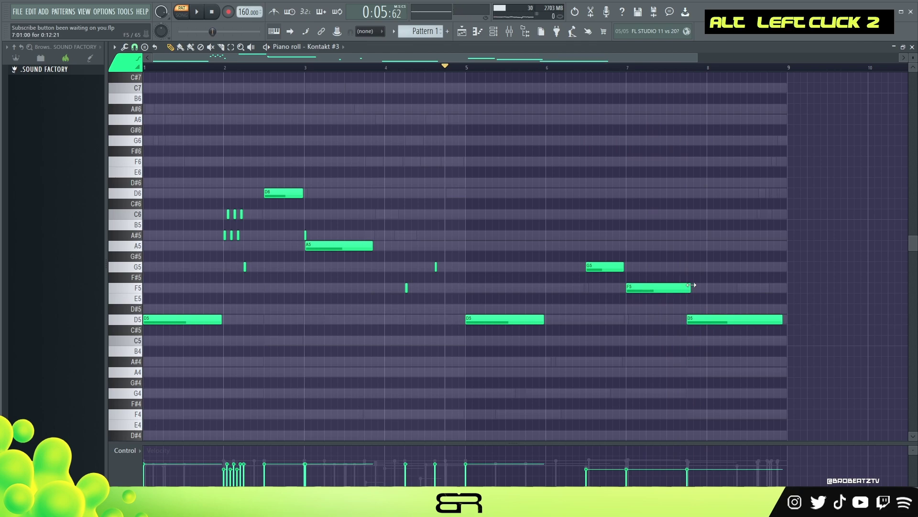
# - Fine-tune the velocity of all mallet notes by ear, leaving them slightly louder
pyautogui.hotkey('ctrl', 'a')
pyautogui.rightClick(686, 360)
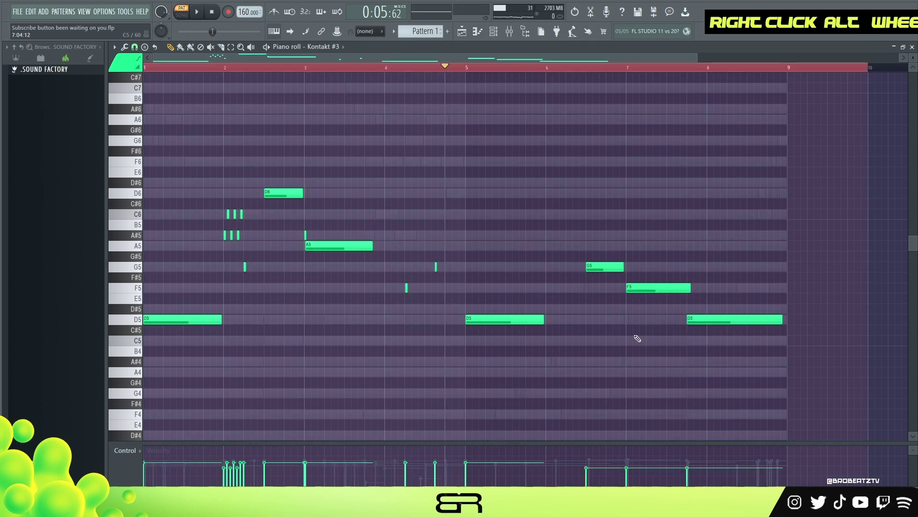
pyautogui.doubleClick(380, 73)
pyautogui.press('space')
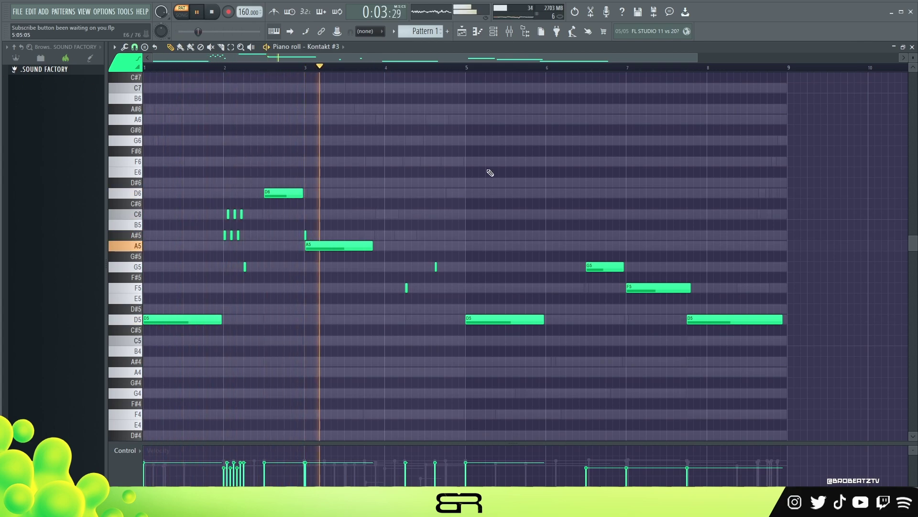
pyautogui.hotkey('ctrl', 'a')
pyautogui.rightClick(476, 177)
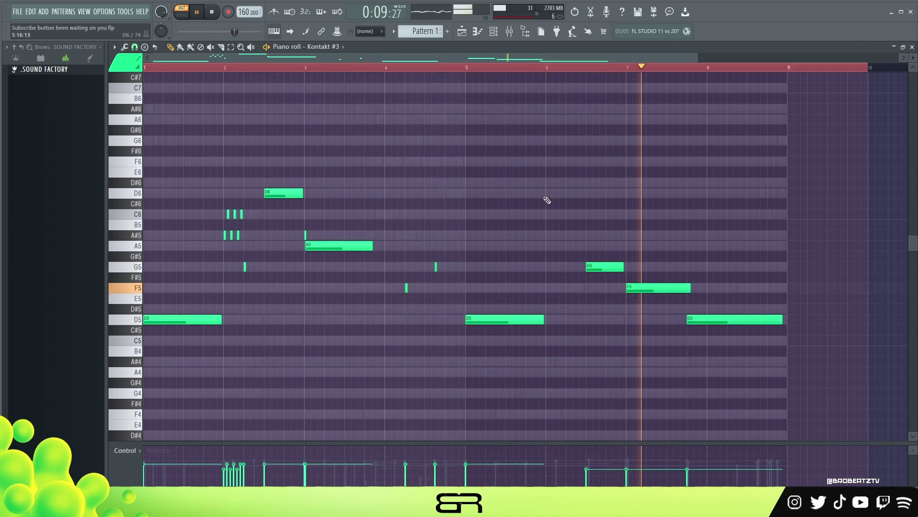
pyautogui.hotkey('ctrl', 'a')
pyautogui.keyDown('alt'); pyautogui.scroll(2, 558, 205); pyautogui.keyUp('alt')
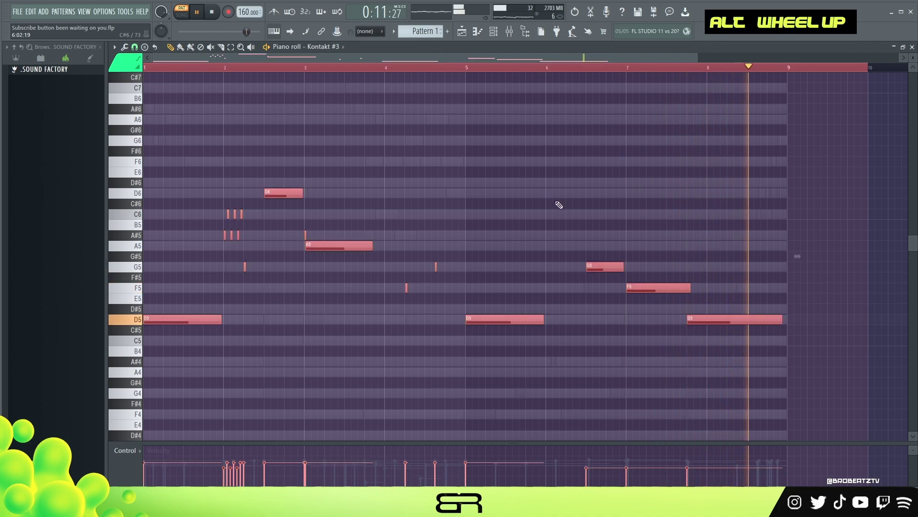
pyautogui.rightClick(609, 191)
pyautogui.press('space')
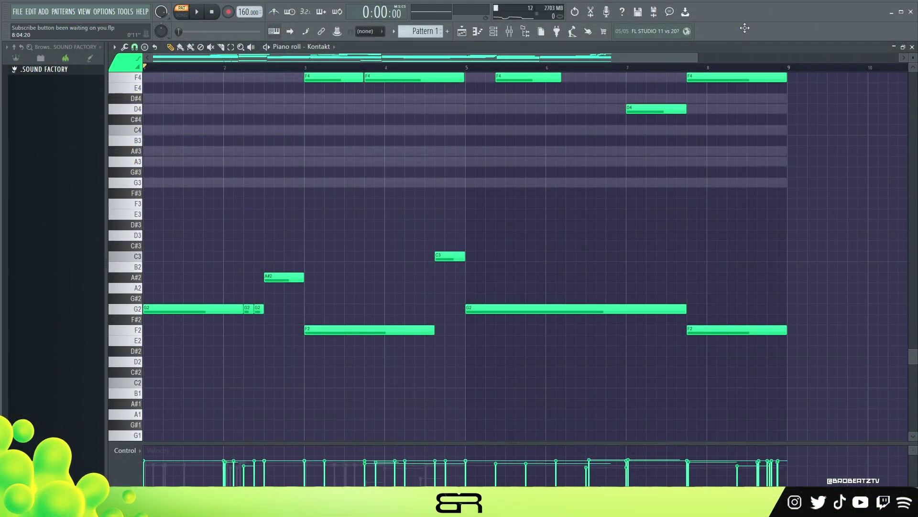
# - Copy the first Kontakt channel's bass notes in bars 1 to 7 and paste them into the (MZRY) 808 (11) piano roll
pyautogui.moveTo(525, 221); pyautogui.dragTo(180, 351)
pyautogui.hotkey('ctrl', '2')
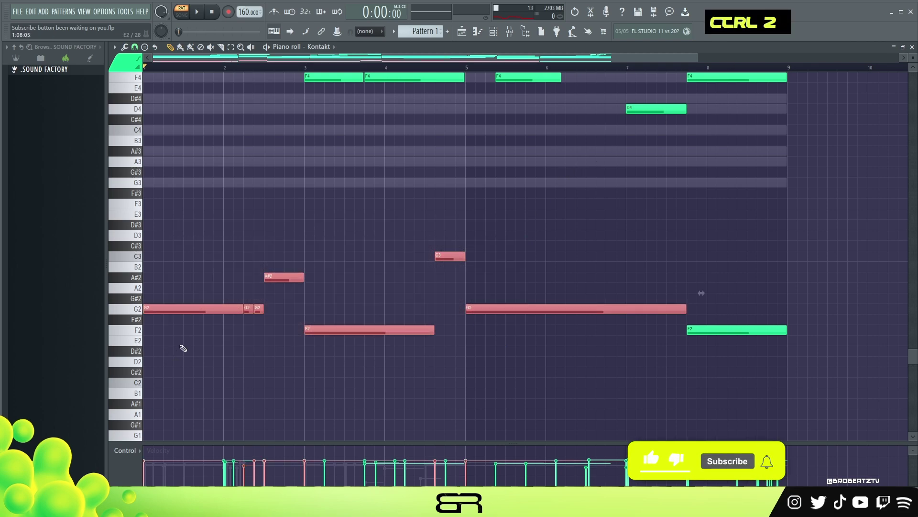
pyautogui.hotkey('ctrl', 'c')
pyautogui.click(494, 32)
pyautogui.rightClick(332, 158)
pyautogui.click(364, 158)
pyautogui.hotkey('ctrl', 'v')
# - Raise the pasted 808 notes three octaves so the line starts on G5, and audition it
pyautogui.hotkey('ctrl', 'Up')
pyautogui.hotkey('ctrl', 'Up')
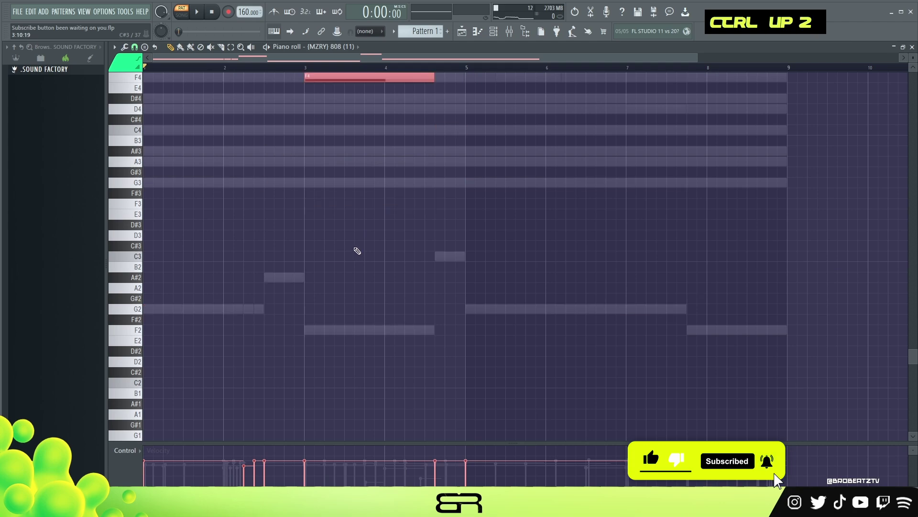
pyautogui.press('space')
pyautogui.hotkey('ctrl', 'space')
pyautogui.hotkey('ctrl', 'Up')
pyautogui.press('space')
pyautogui.press('space')
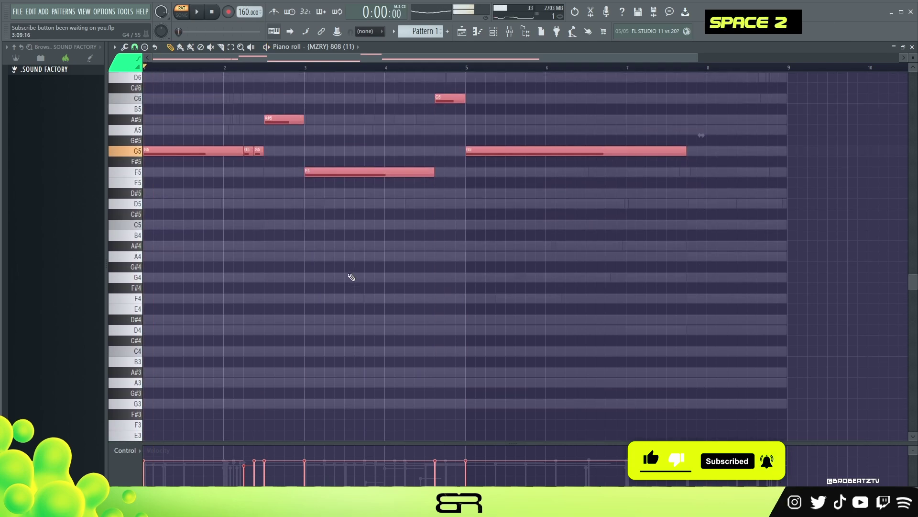
# - Shorten all 808 notes to half a beat and raise their velocity to maximum
pyautogui.hotkey('shift', 'd')
pyautogui.scroll(9, 324, 276)
pyautogui.rightClick(275, 267)
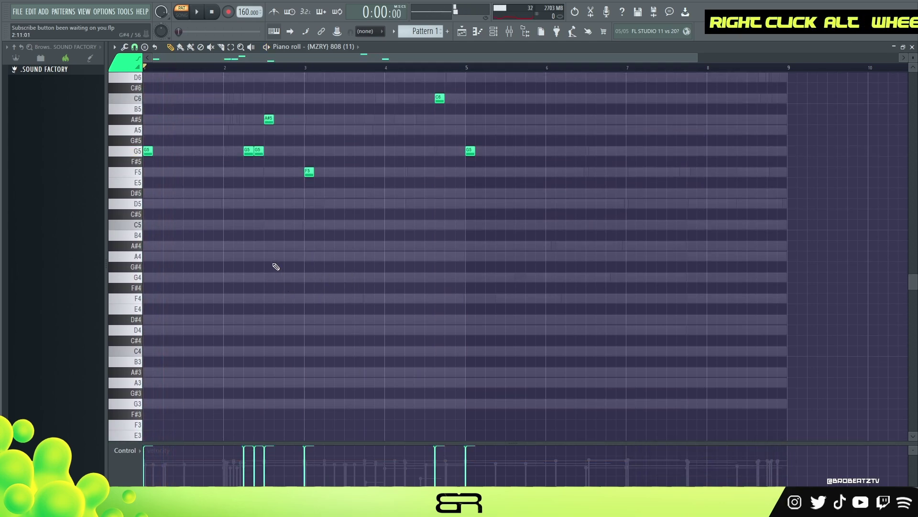
# - Delete the two G5 notes in bar 2 and move the A#5 half a beat later, checking it in playback
pyautogui.scroll(4, 267, 215)
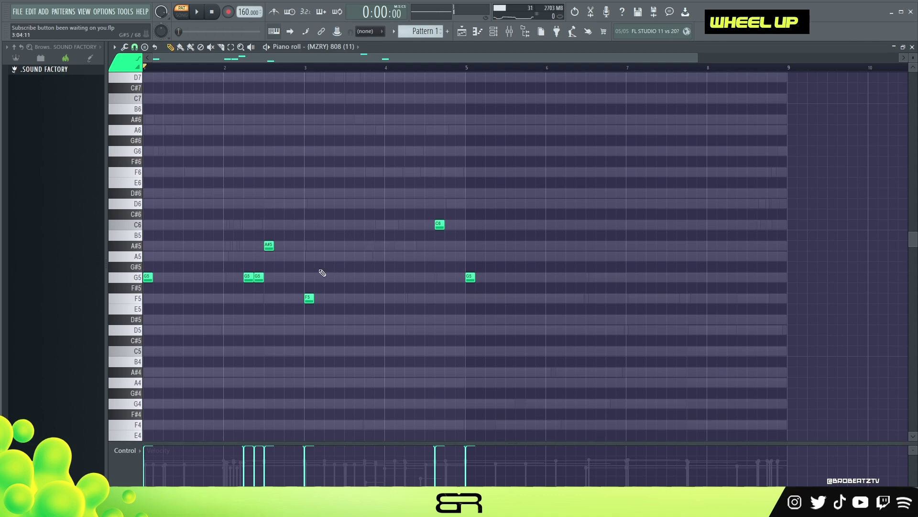
pyautogui.rightClick(258, 277)
pyautogui.rightClick(249, 276)
pyautogui.press('space')
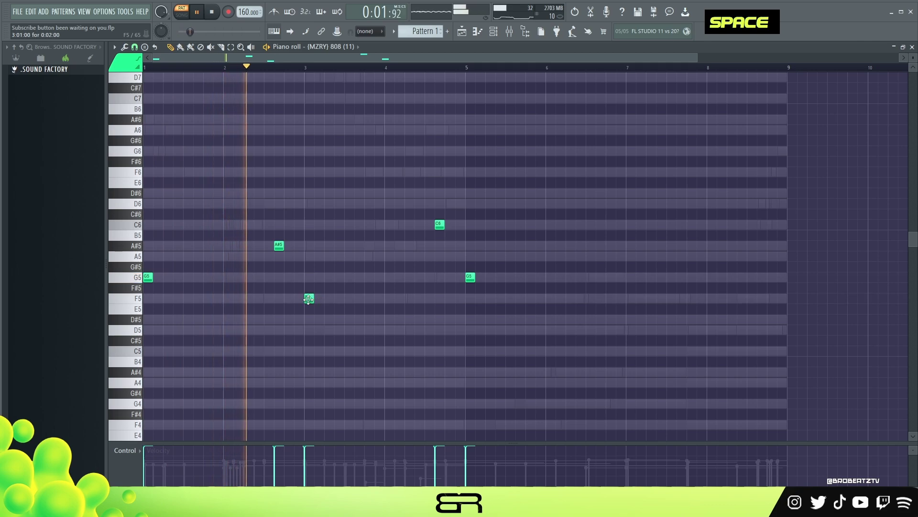
# - Add an F5 at beat 2 of bar 4, drop the C6 to C5, place a C6 just before bar 5 and audition
pyautogui.click(405, 299)
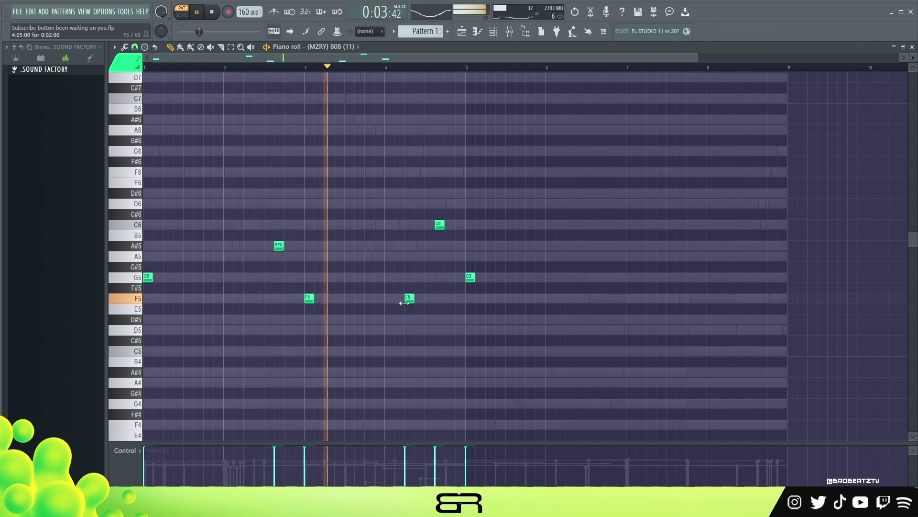
pyautogui.keyDown('ctrl'); pyautogui.click(440, 224); pyautogui.keyUp('ctrl')
pyautogui.hotkey('ctrl', 'Down')
pyautogui.click(459, 224)
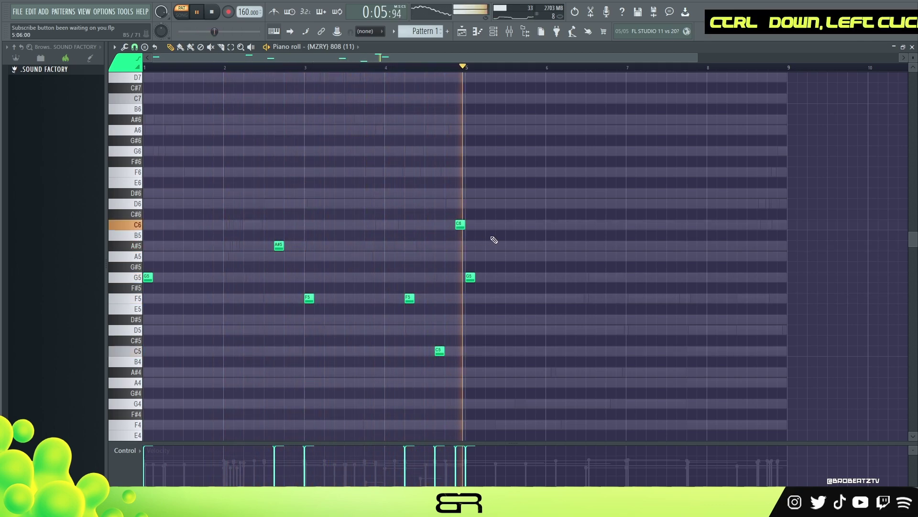
pyautogui.press('space')
pyautogui.press('space')
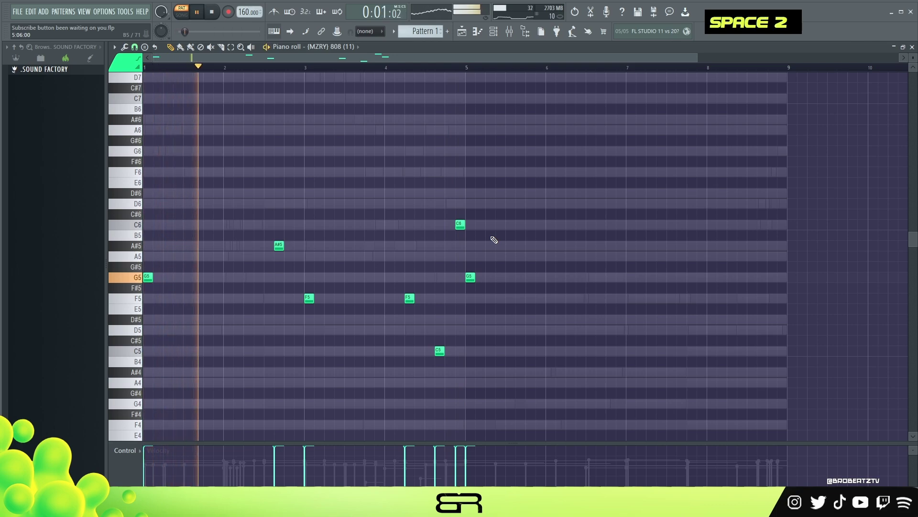
# - Duplicate the four-bar 808 pattern across bars 5 to 8
pyautogui.hotkey('ctrl', 'a')
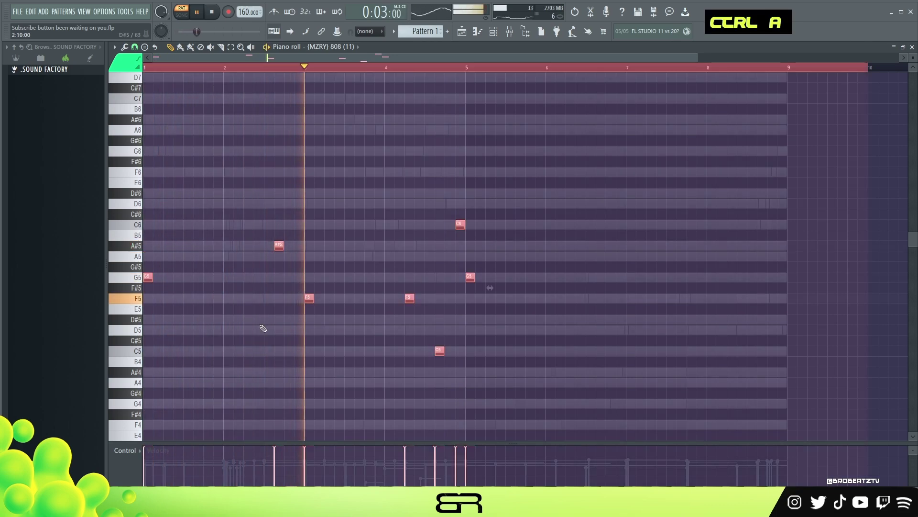
pyautogui.moveTo(148, 276); pyautogui.dragTo(501, 276)
pyautogui.moveTo(501, 312); pyautogui.dragTo(475, 308)
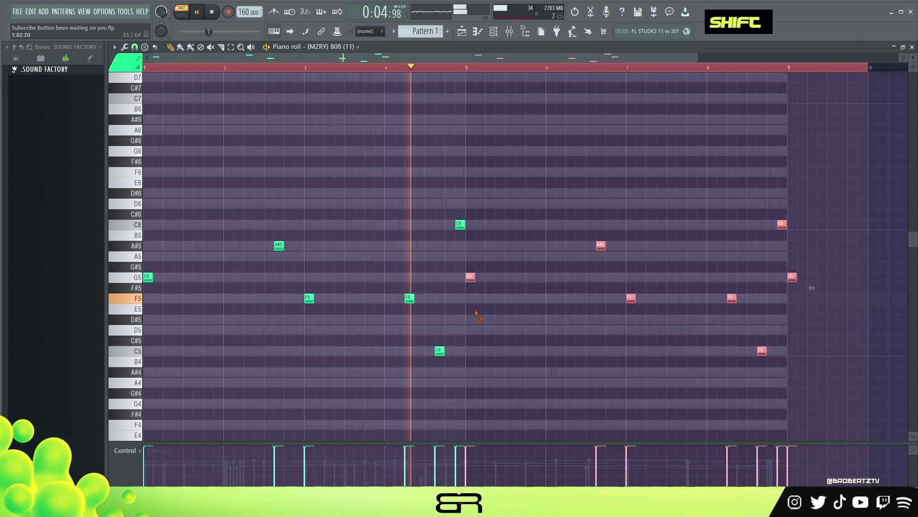
pyautogui.rightClick(478, 311)
# - Add G5 808 hits midway through beat 2 of bar 5 and on beat 2 of bar 6, and delete bar 6's A#5
pyautogui.rightClick(506, 280)
pyautogui.click(502, 278)
pyautogui.press('space')
pyautogui.press('space')
pyautogui.click(569, 277)
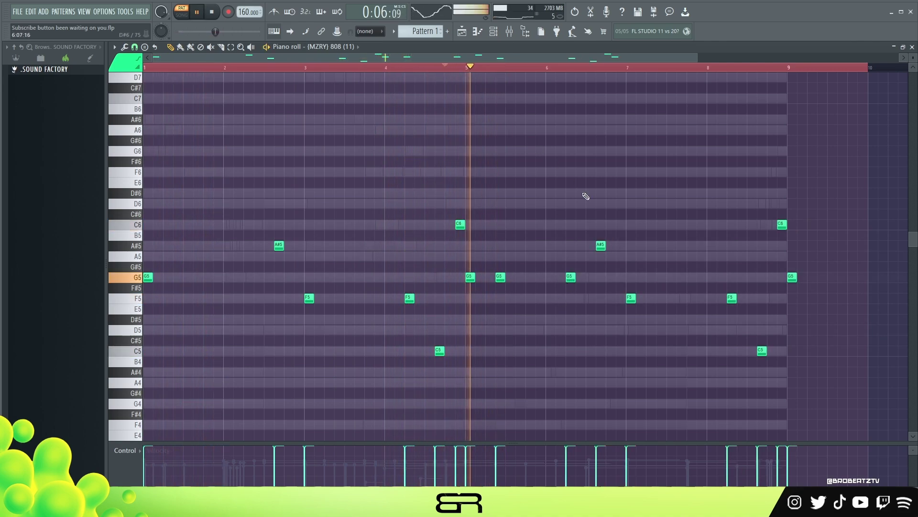
pyautogui.rightClick(600, 246)
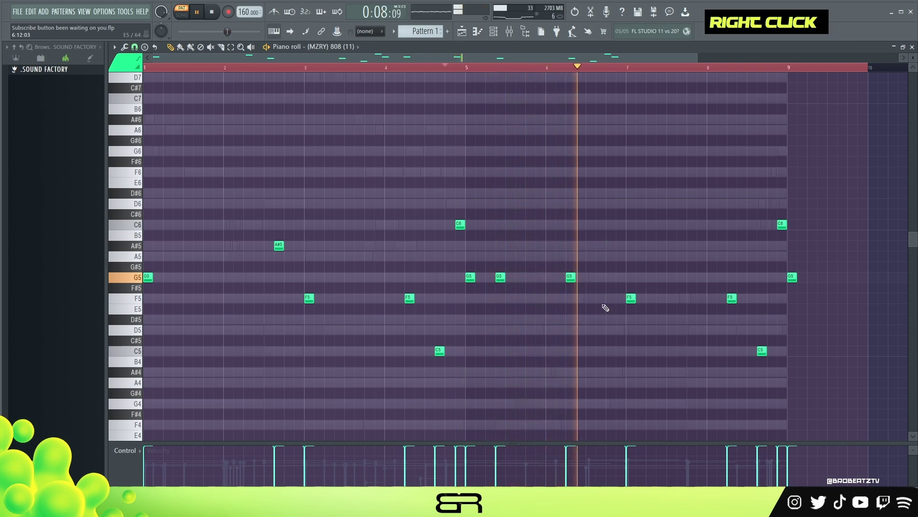
# - Lower the 808 note at the start of bar 7 to D5 and add a C5 late in bar 7
pyautogui.press('space')
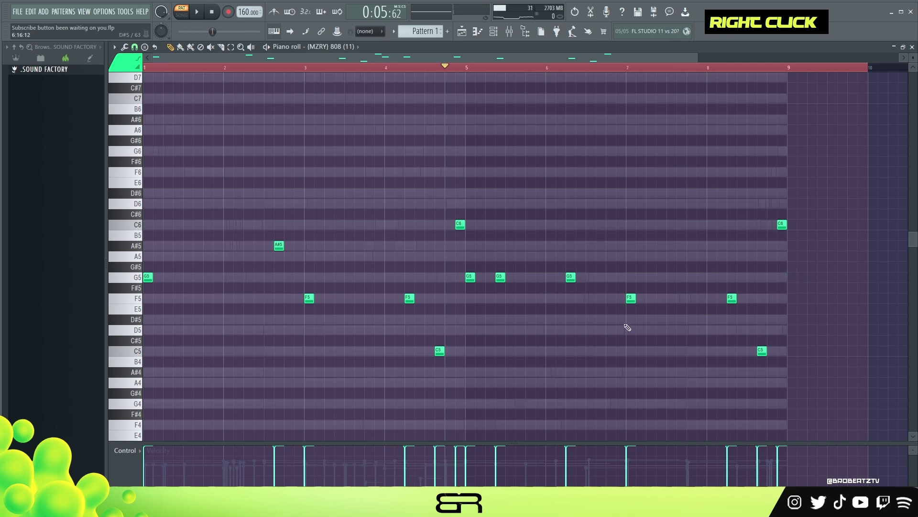
pyautogui.press('space')
pyautogui.doubleClick(528, 58)
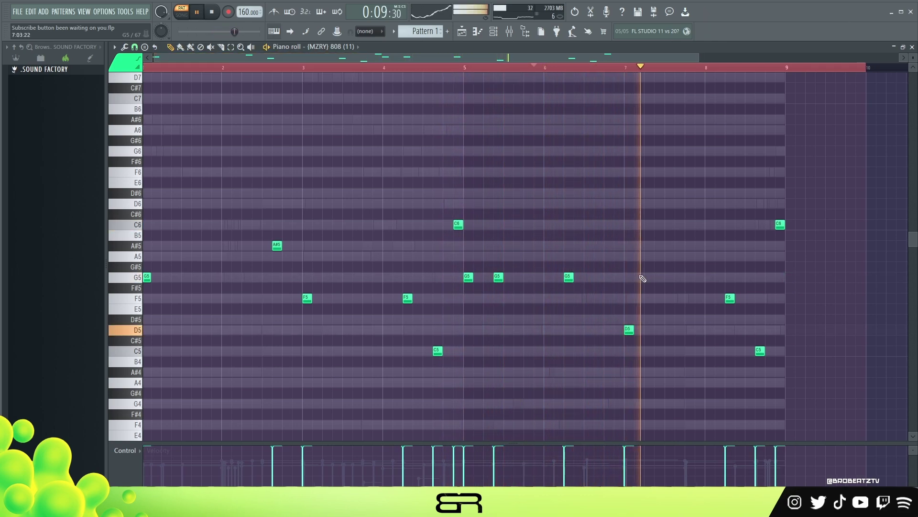
pyautogui.press('space')
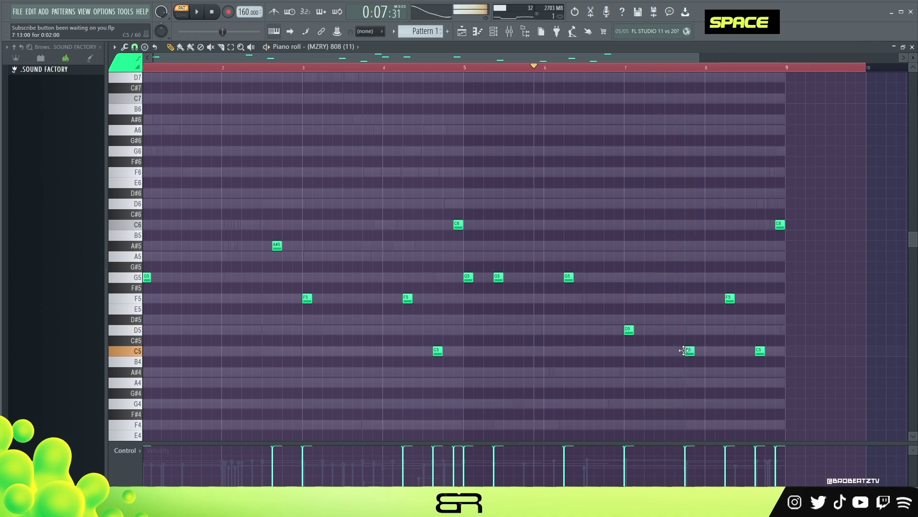
# - Delete bar 8's F5 from the 808 line and raise its C5 an octave to C6
pyautogui.rightClick(730, 298)
pyautogui.keyDown('ctrl'); pyautogui.click(760, 351); pyautogui.keyUp('ctrl')
pyautogui.hotkey('ctrl', 'Up')
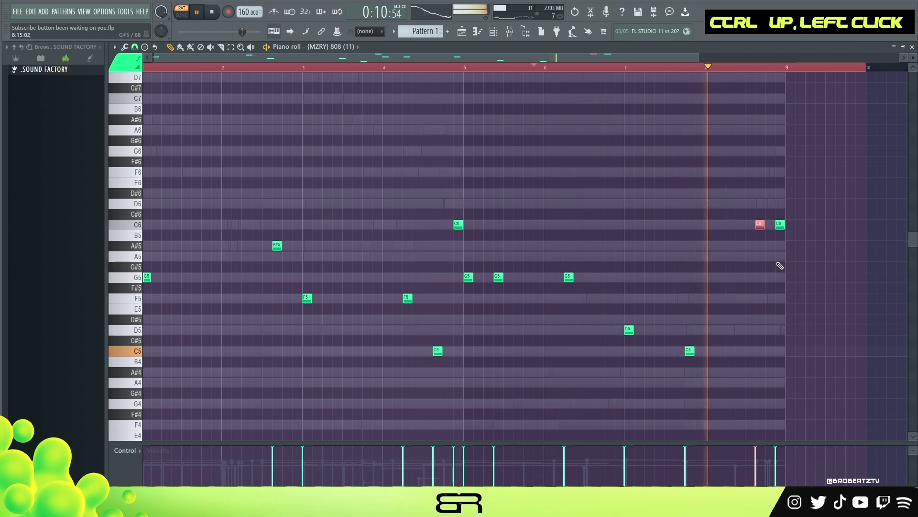
# - Insert a C6 between the two closing C6 notes of bar 8, raise it to C7 and audition
pyautogui.click(770, 224)
pyautogui.keyDown('ctrl'); pyautogui.click(770, 224); pyautogui.keyUp('ctrl')
pyautogui.press('space')
pyautogui.press('space')
pyautogui.hotkey('ctrl', 'Up')
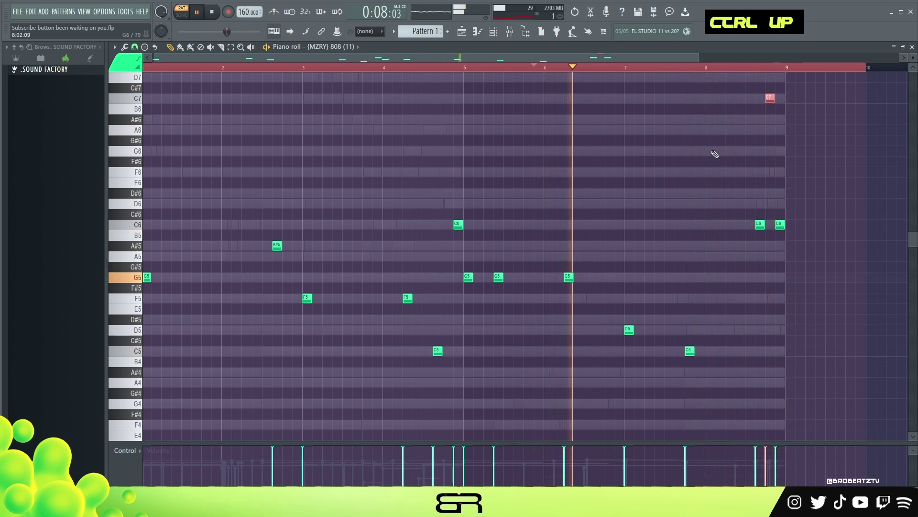
# - Lower the three closing 808 notes of bar 8 by one octave and check the ending in playback
pyautogui.rightClick(727, 189)
pyautogui.moveTo(753, 91); pyautogui.dragTo(803, 232)
pyautogui.hotkey('ctrl', 'Down')
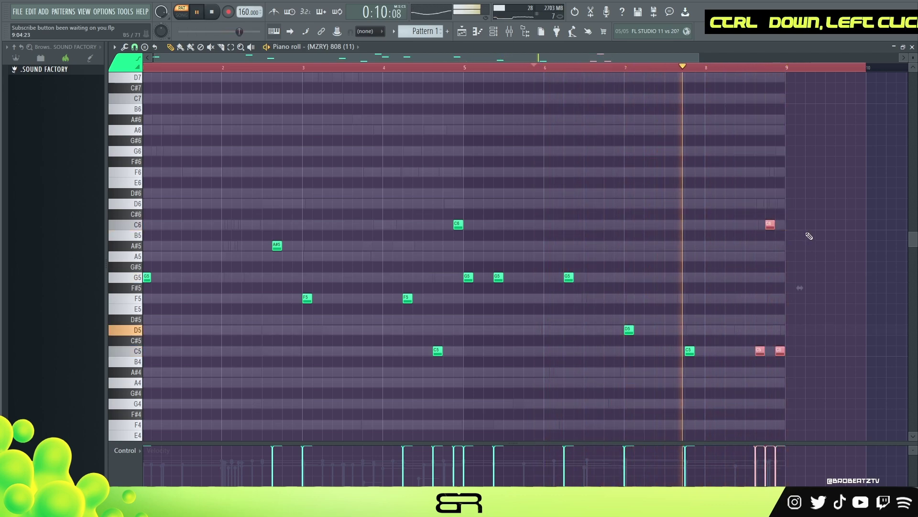
pyautogui.press('space')
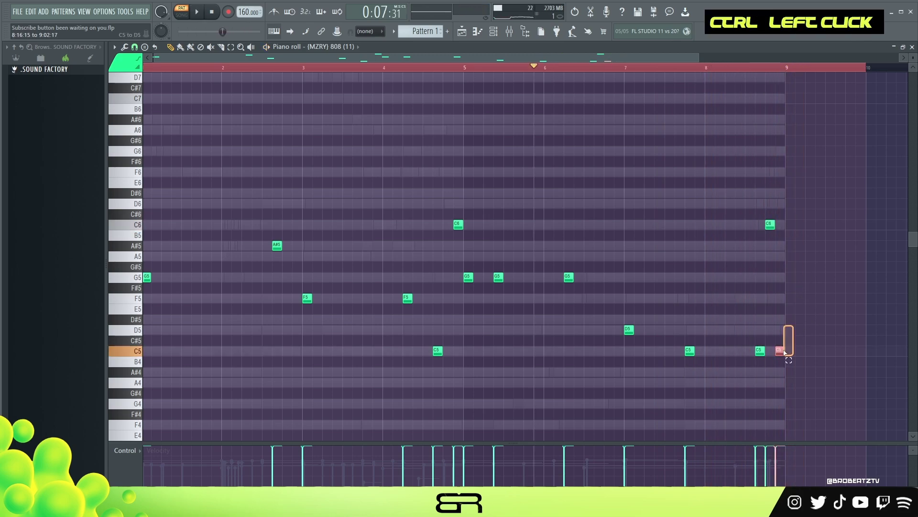
pyautogui.keyDown('ctrl'); pyautogui.rightClick(599, 179); pyautogui.keyUp('ctrl')
pyautogui.keyDown('ctrl'); pyautogui.rightClick(598, 175); pyautogui.keyUp('ctrl')
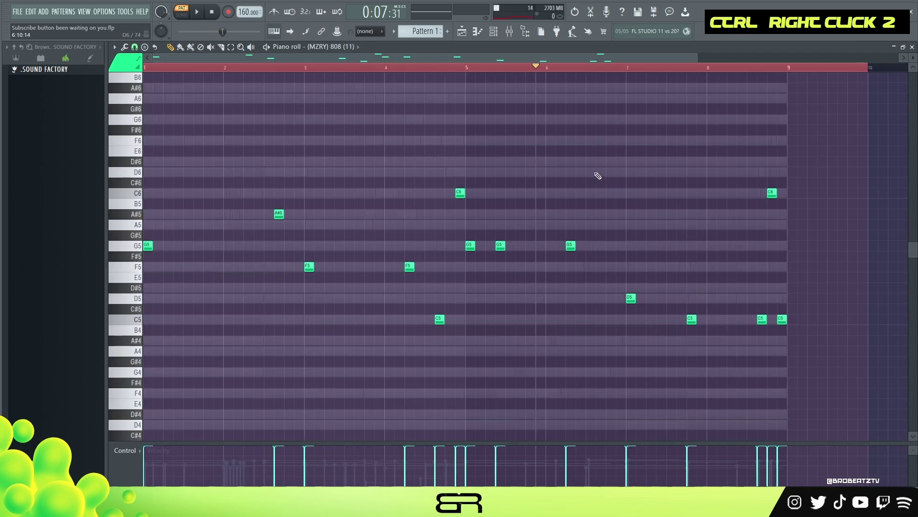
# - Copy the 808 notes onto the (MZRY) Kick (5) channel and open its piano roll
pyautogui.click(493, 31)
pyautogui.rightClick(335, 154)
pyautogui.click(334, 170)
pyautogui.rightClick(335, 170)
pyautogui.click(446, 190)
pyautogui.doubleClick(421, 174)
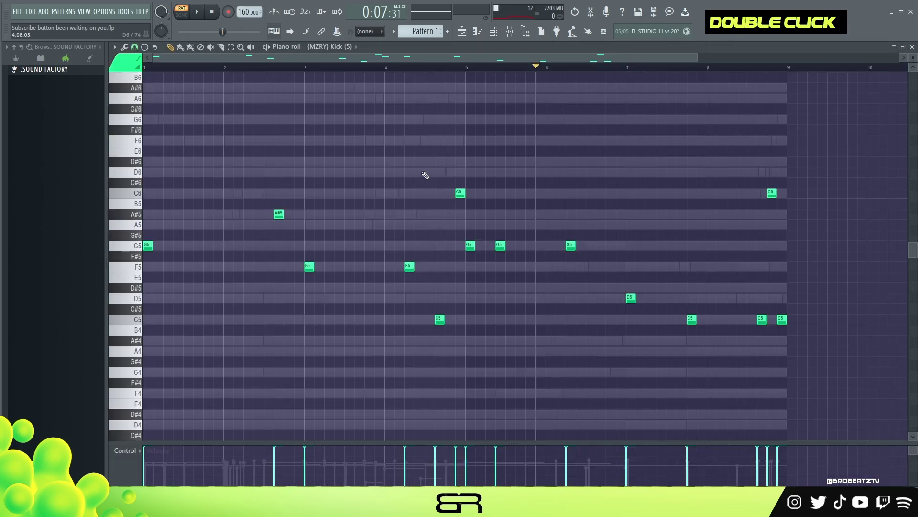
# - Flatten all the kick notes to C5 and audition the kick with the 808
pyautogui.hotkey('ctrl', 'a')
pyautogui.hotkey('alt', 'k')
pyautogui.press('Return')
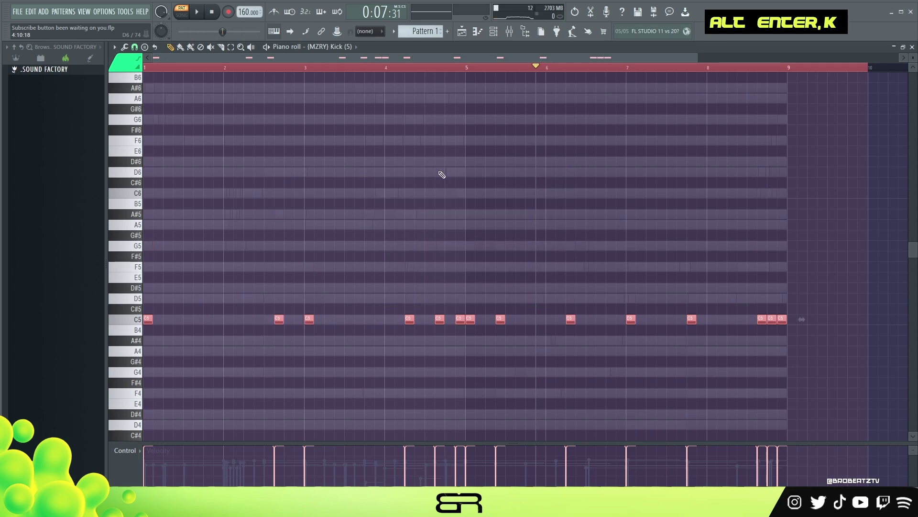
pyautogui.doubleClick(455, 70)
pyautogui.press('space')
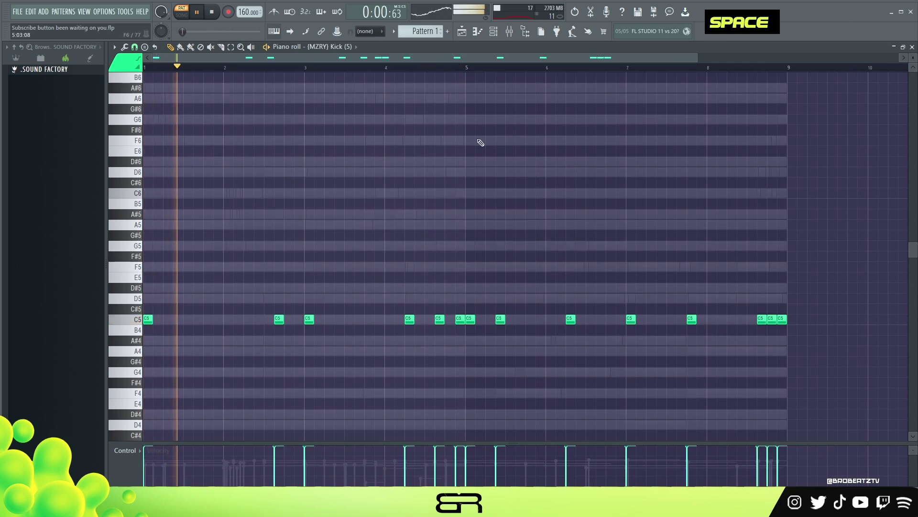
pyautogui.click(494, 31)
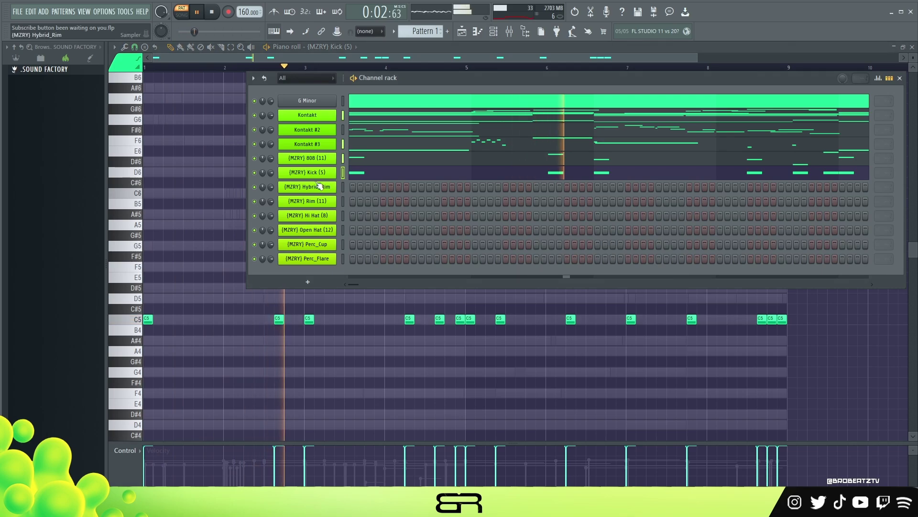
pyautogui.moveTo(401, 75); pyautogui.dragTo(277, 74)
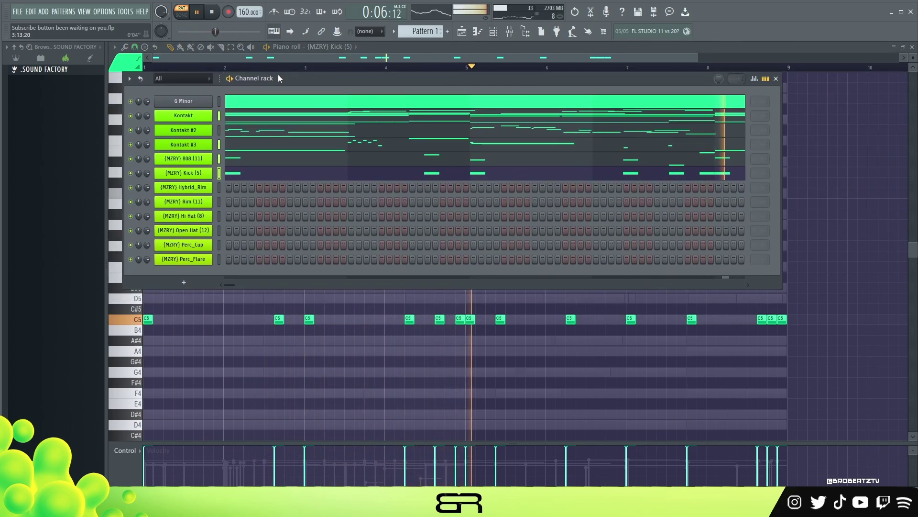
# - Raise the three closing 808 notes of bar 8 by one octave and audition the ending
pyautogui.click(376, 164)
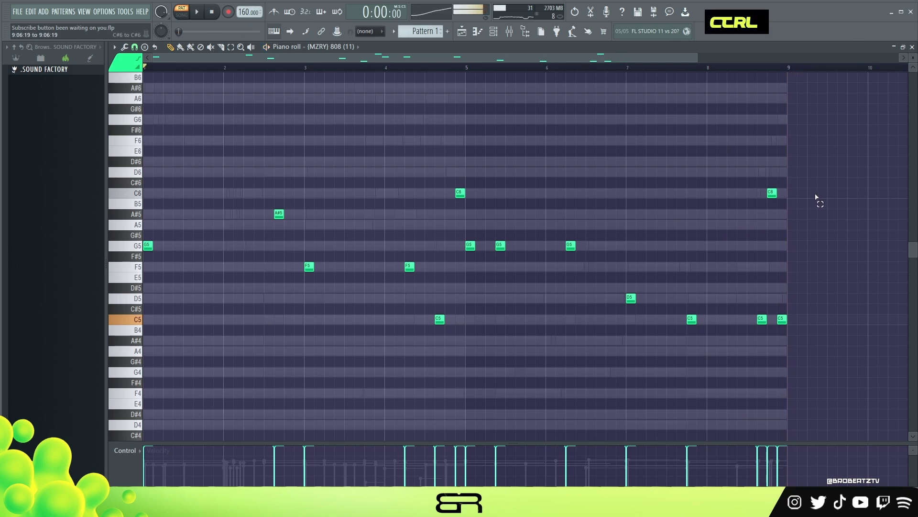
pyautogui.moveTo(816, 197); pyautogui.dragTo(752, 325)
pyautogui.hotkey('ctrl', 'Up')
pyautogui.click(718, 68)
pyautogui.press('space')
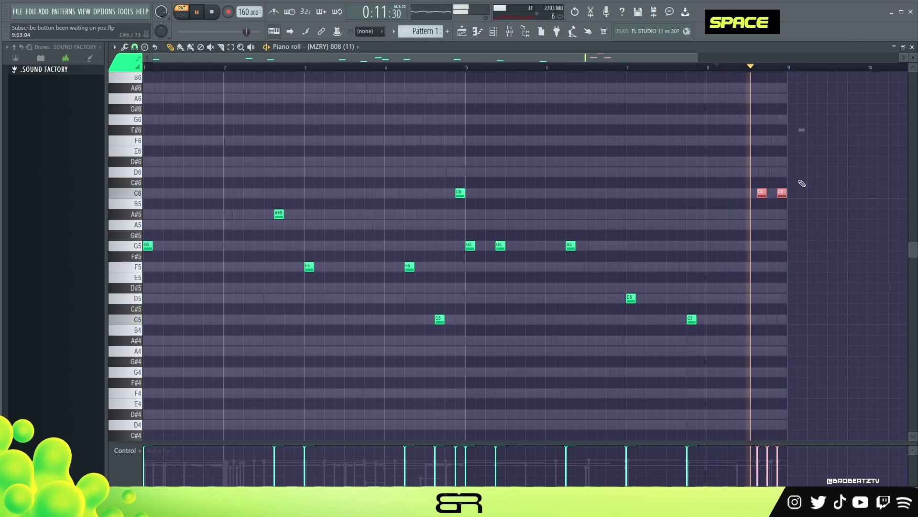
pyautogui.rightClick(615, 160)
pyautogui.press('space')
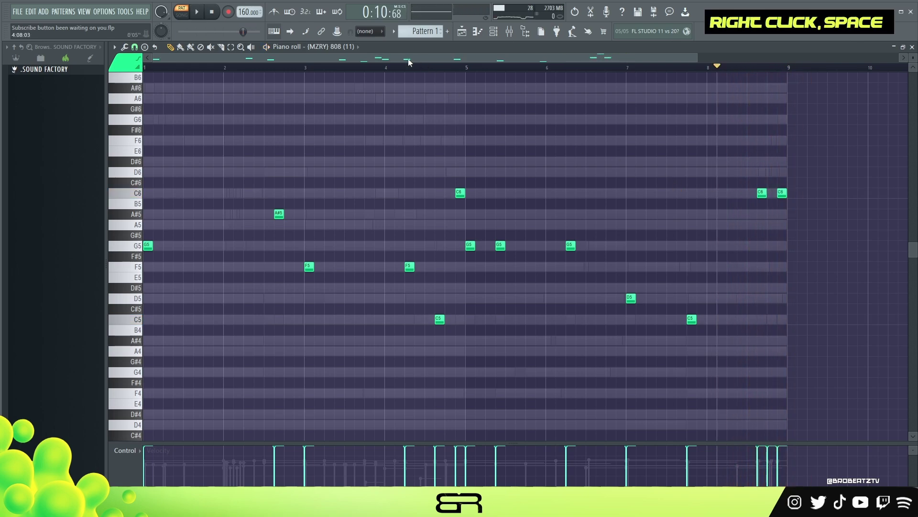
# - Place Pattern 2 on Track 2 at bar 1 and duplicate the clip at bar 5
pyautogui.click(494, 31)
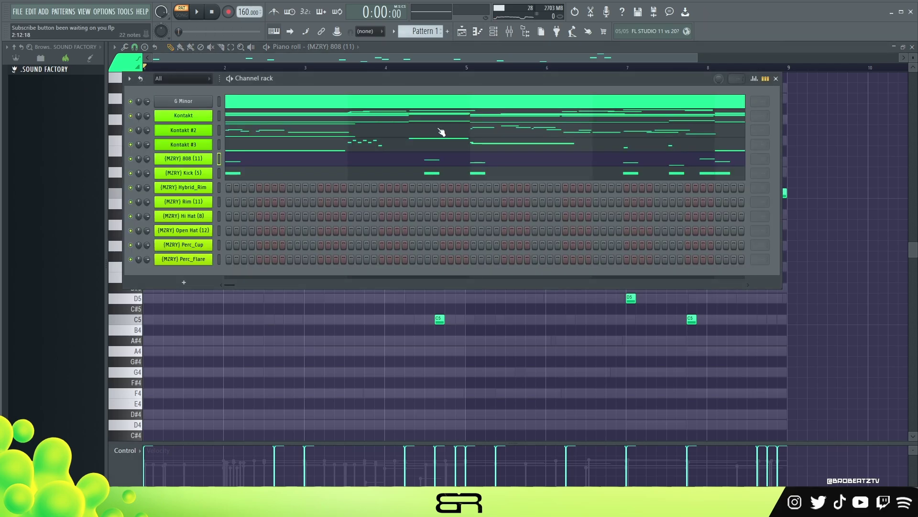
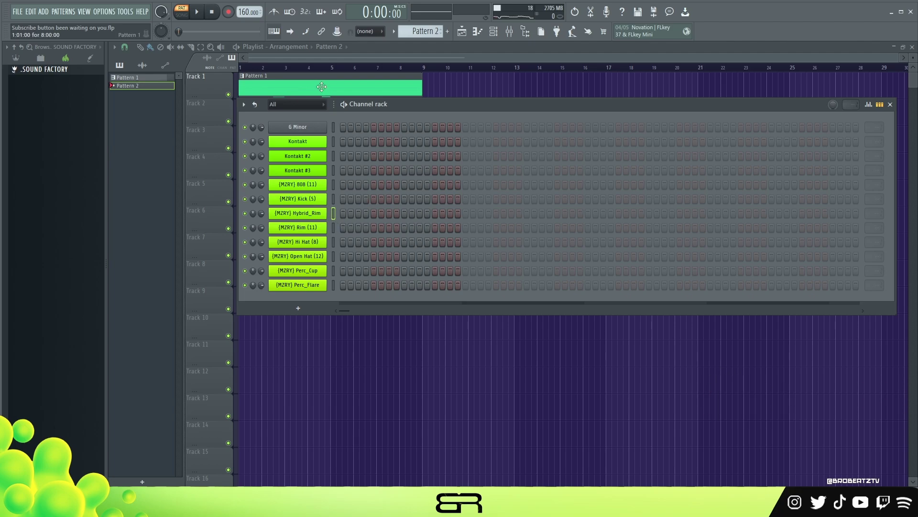
pyautogui.moveTo(387, 104); pyautogui.dragTo(390, 110)
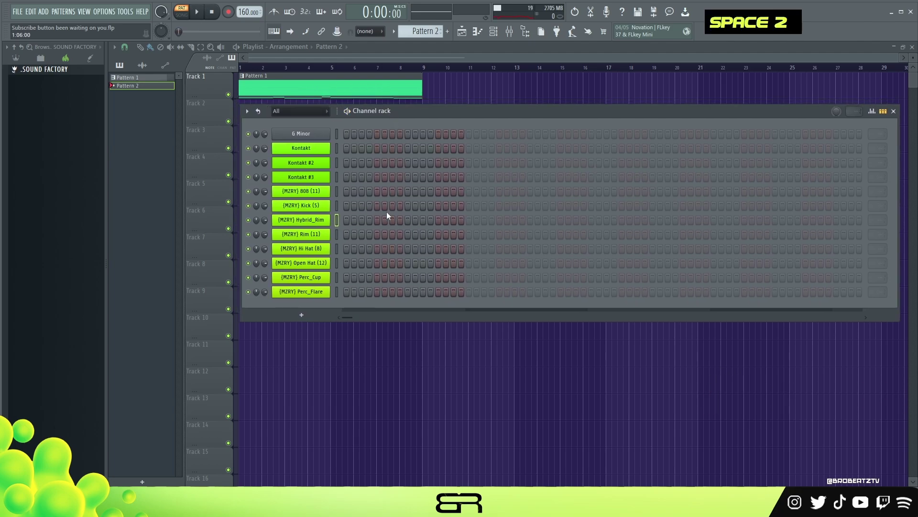
pyautogui.click(249, 111)
pyautogui.moveTo(258, 113); pyautogui.dragTo(371, 119)
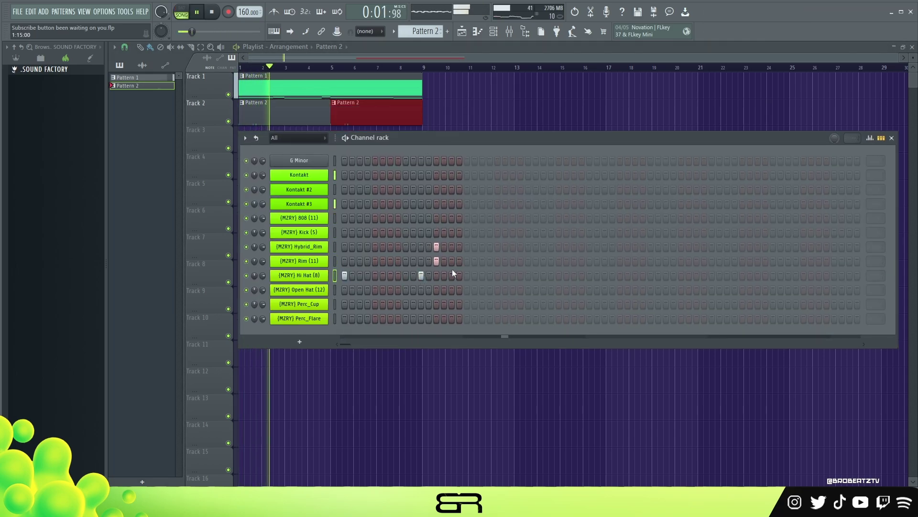
# - Program Pattern 2's bar 1: both rims and Open Hat on step 13, hi-hats on 1 and 11, Perc_Cup on 7 and 11, Perc_Flare on 9
pyautogui.press('space')
pyautogui.press('space')
pyautogui.press('space')
pyautogui.press('space')
pyautogui.press('space')
pyautogui.keyDown('ctrl'); pyautogui.click(422, 304); pyautogui.keyUp('ctrl')
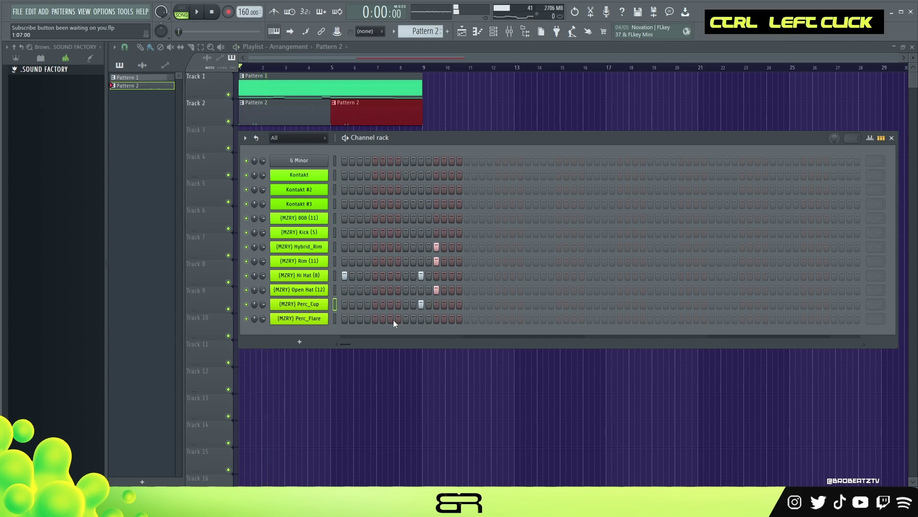
pyautogui.press('space')
# - Fill Pattern 2's bar 2 with a hi-hat on step 21, Perc_Flare on 23, and Hybrid_Rim and Rim on 25
pyautogui.click(497, 275)
pyautogui.press('space')
pyautogui.press('space')
pyautogui.click(528, 247)
pyautogui.click(528, 261)
# - Fill Pattern 2's bar 3 with hi-hats on steps 33 and 43, and Hybrid_Rim and Open Hat on 45
pyautogui.click(590, 275)
pyautogui.click(665, 276)
pyautogui.press('space')
pyautogui.press('space')
pyautogui.press('space')
pyautogui.press('space')
pyautogui.click(681, 246)
pyautogui.press('space')
pyautogui.press('space')
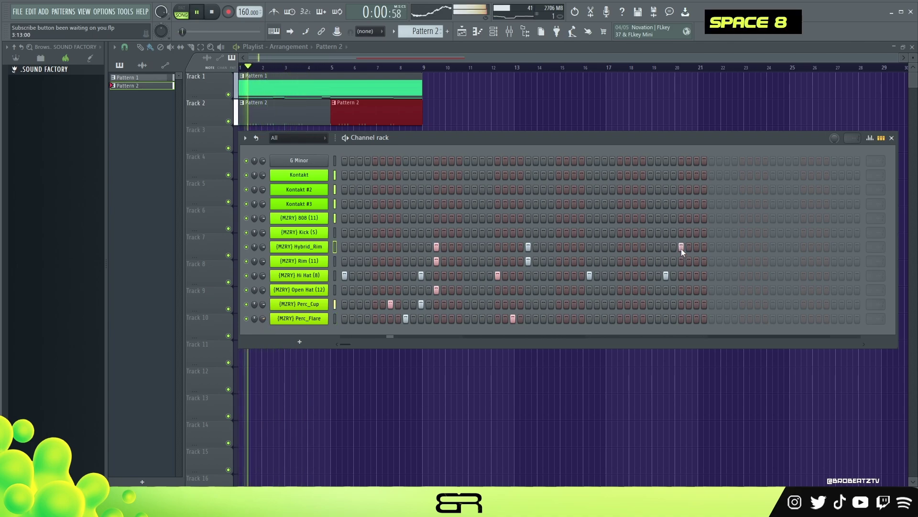
pyautogui.click(681, 290)
pyautogui.press('space')
pyautogui.press('space')
# - Start Pattern 2's bar 4 with Perc_Cup on steps 51 and 55, Perc_Flare on 53, and hi-hats on 53 to 55
pyautogui.click(726, 304)
pyautogui.click(742, 319)
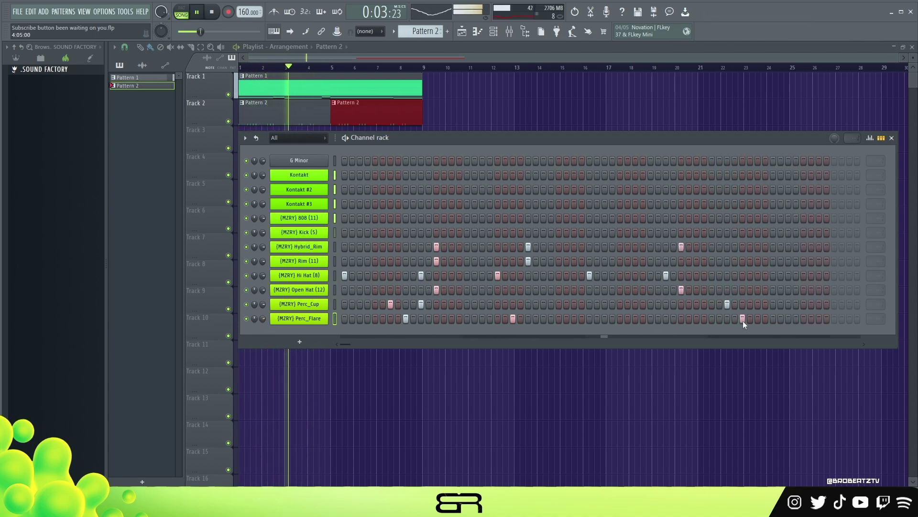
pyautogui.press('space')
pyautogui.press('space')
pyautogui.moveTo(743, 275); pyautogui.dragTo(758, 276)
# - Finish Pattern 2's bar 4 with both rims on step 57, Hybrid_Rim on 61, and hi-hats on 59 and 63
pyautogui.click(772, 247)
pyautogui.click(773, 261)
pyautogui.click(788, 275)
pyautogui.click(804, 247)
pyautogui.press('space')
pyautogui.press('space')
pyautogui.click(819, 275)
pyautogui.press('space')
pyautogui.press('space')
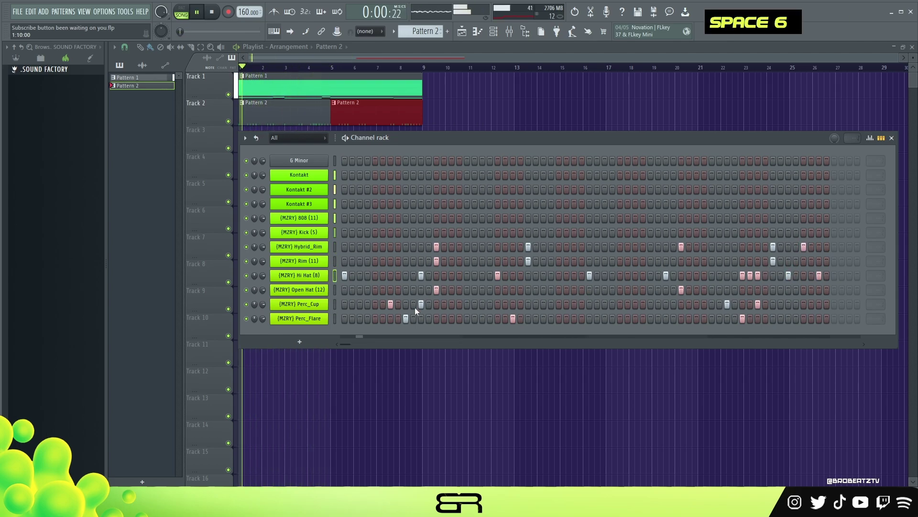
# - Play the arrangement from the start to review the drum pattern together with the melodies, 808 and kick
pyautogui.press('space')
pyautogui.press('space')
pyautogui.press('space')
pyautogui.press('space')
pyautogui.press('space')
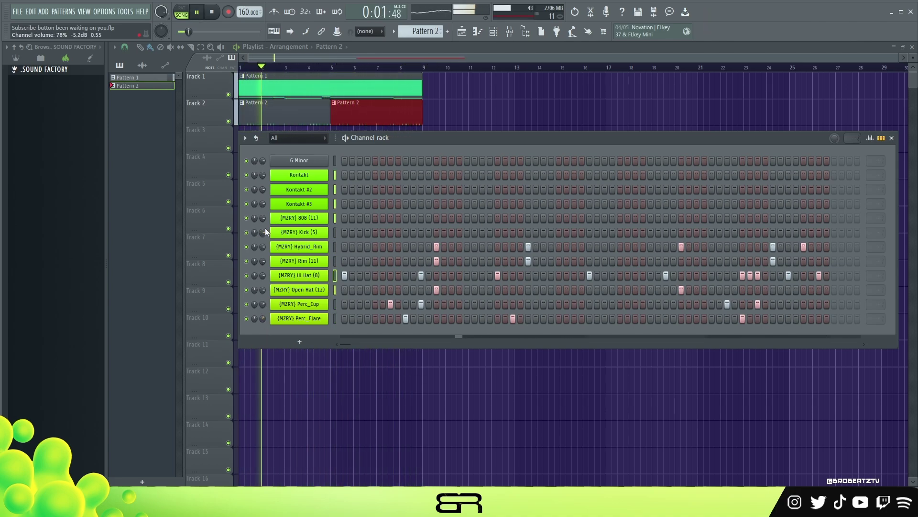
pyautogui.press('space')
pyautogui.moveTo(449, 143); pyautogui.dragTo(447, 155)
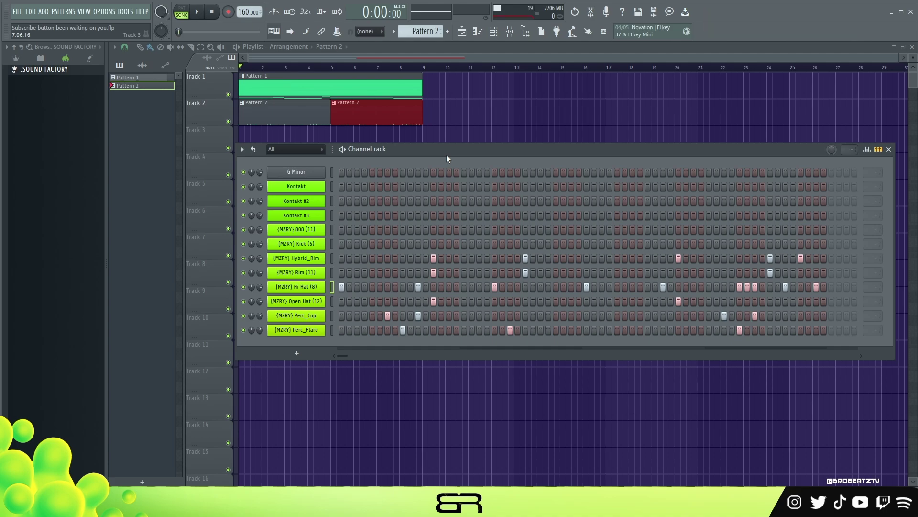
pyautogui.moveTo(449, 154); pyautogui.dragTo(451, 145)
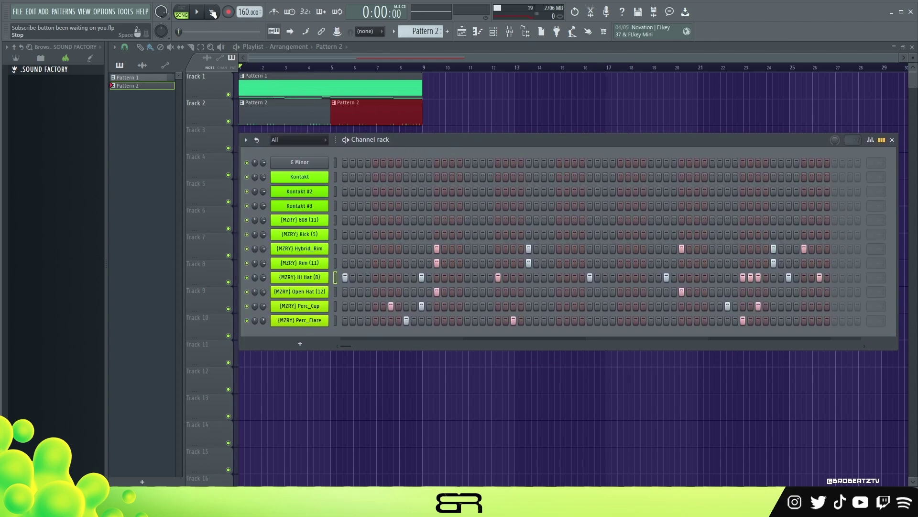
pyautogui.doubleClick(278, 84)
pyautogui.press('space')
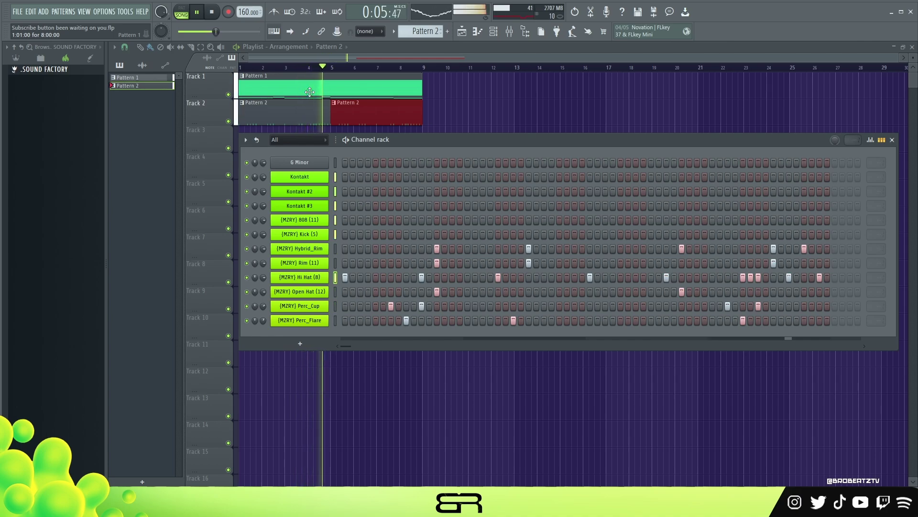
pyautogui.press('space')
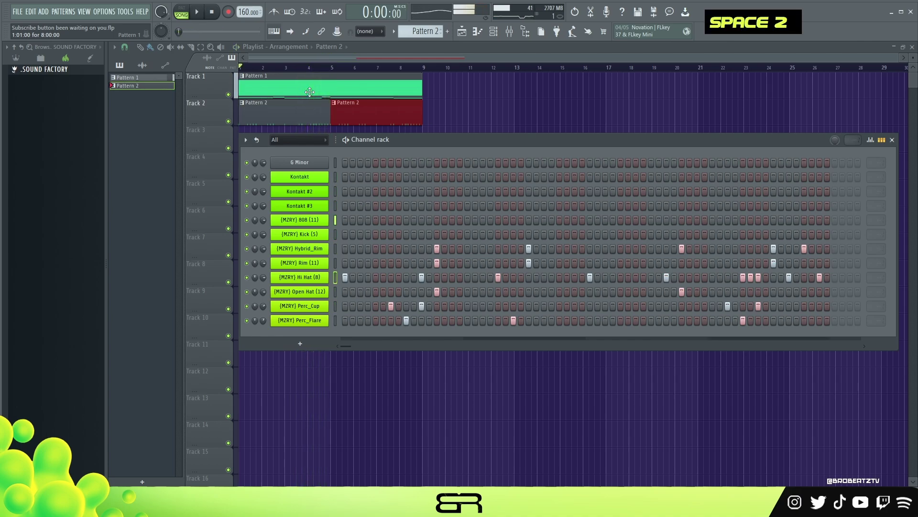